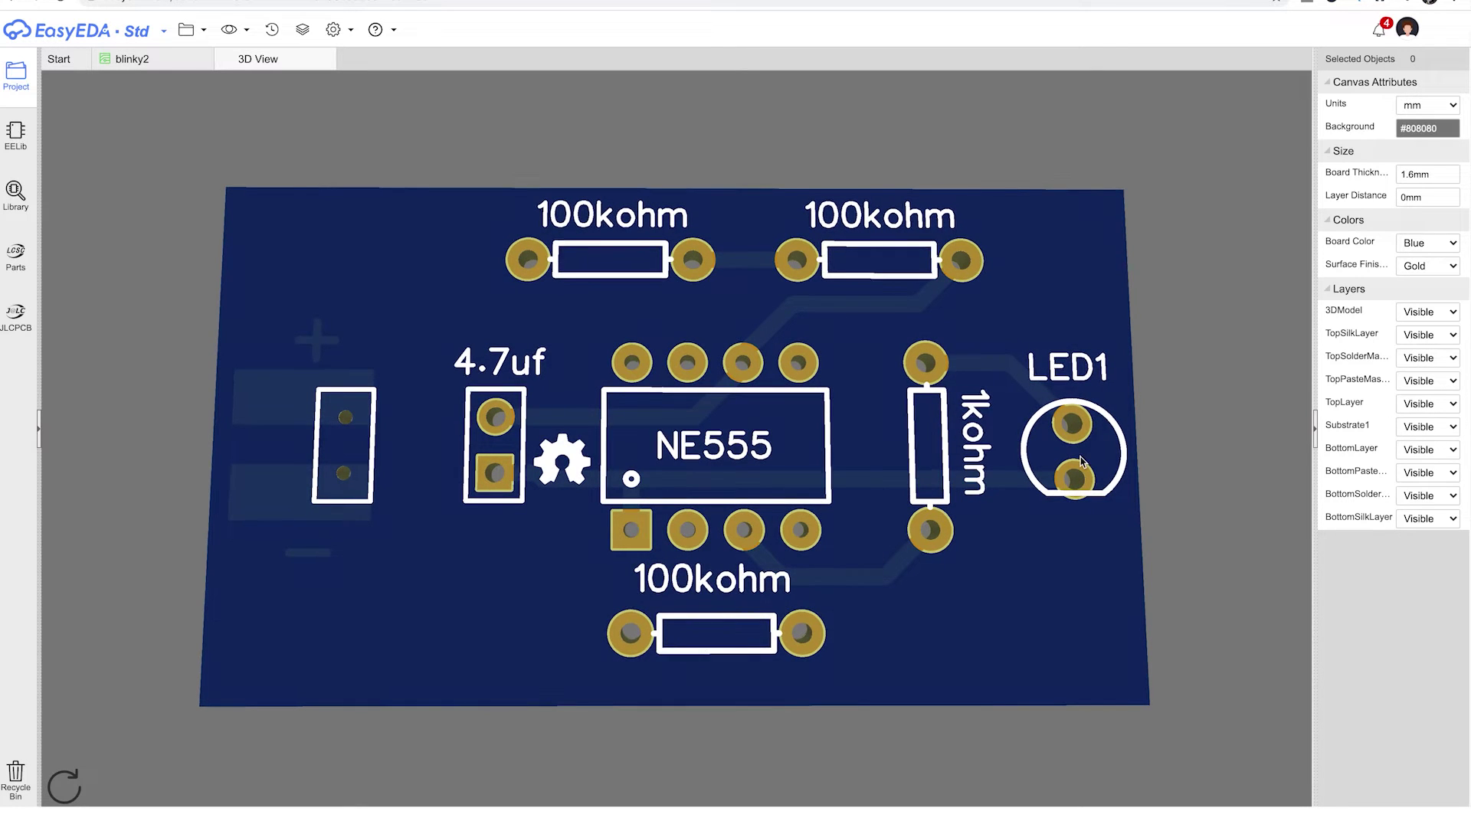
- Rotate the blinky2 board in EasyEDA's 3D view to a side view, then back to face-on
{"action": "left_click_drag", "start_coordinate": [1079, 463], "coordinate": [220, 509]}
{"action": "left_click_drag", "start_coordinate": [654, 492], "coordinate": [311, 393]}
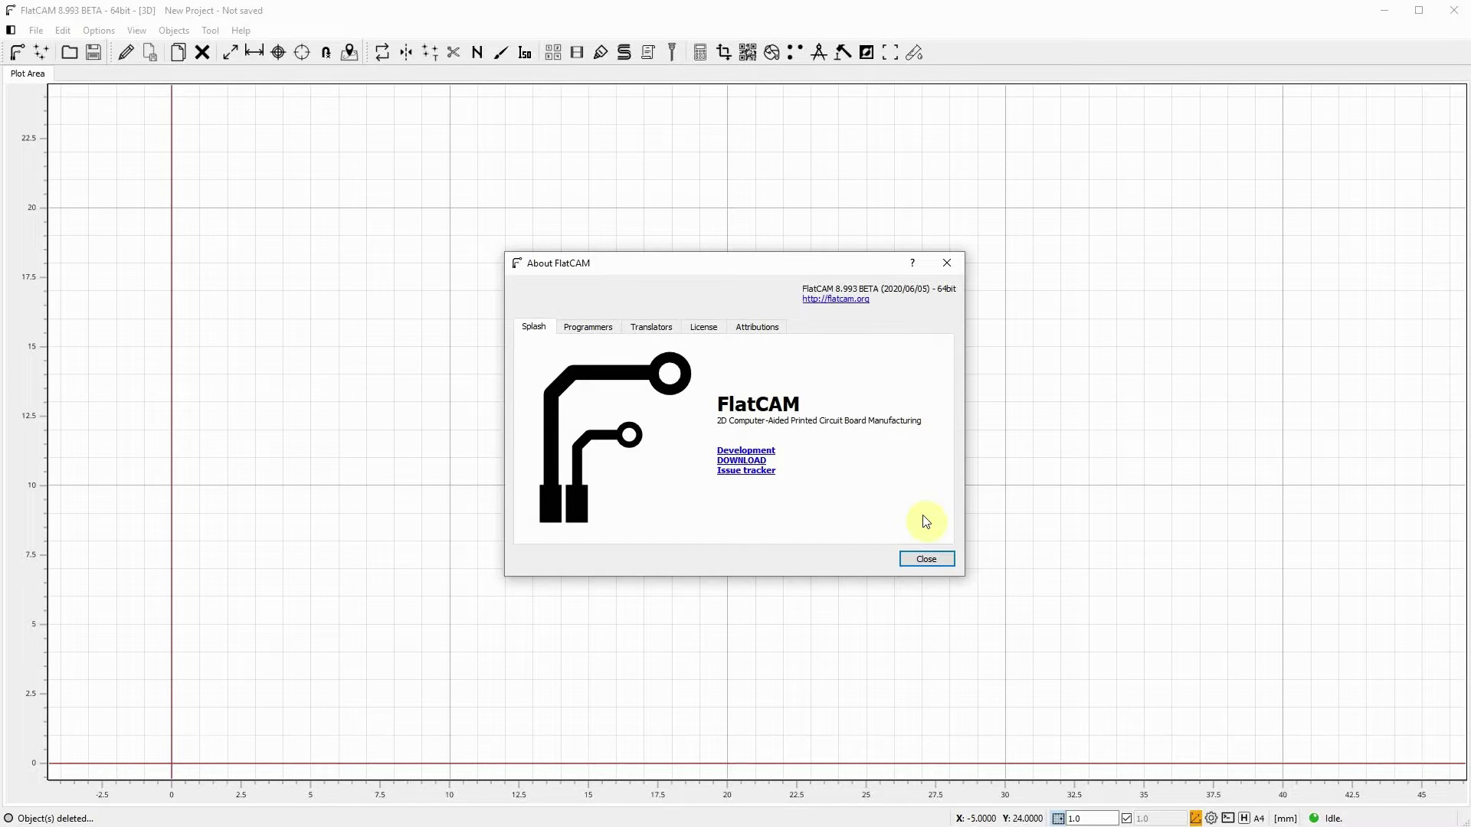
- Close the FlatCAM 8.993 BETA About dialog to reveal the empty new project
{"action": "left_click", "coordinate": [928, 560]}
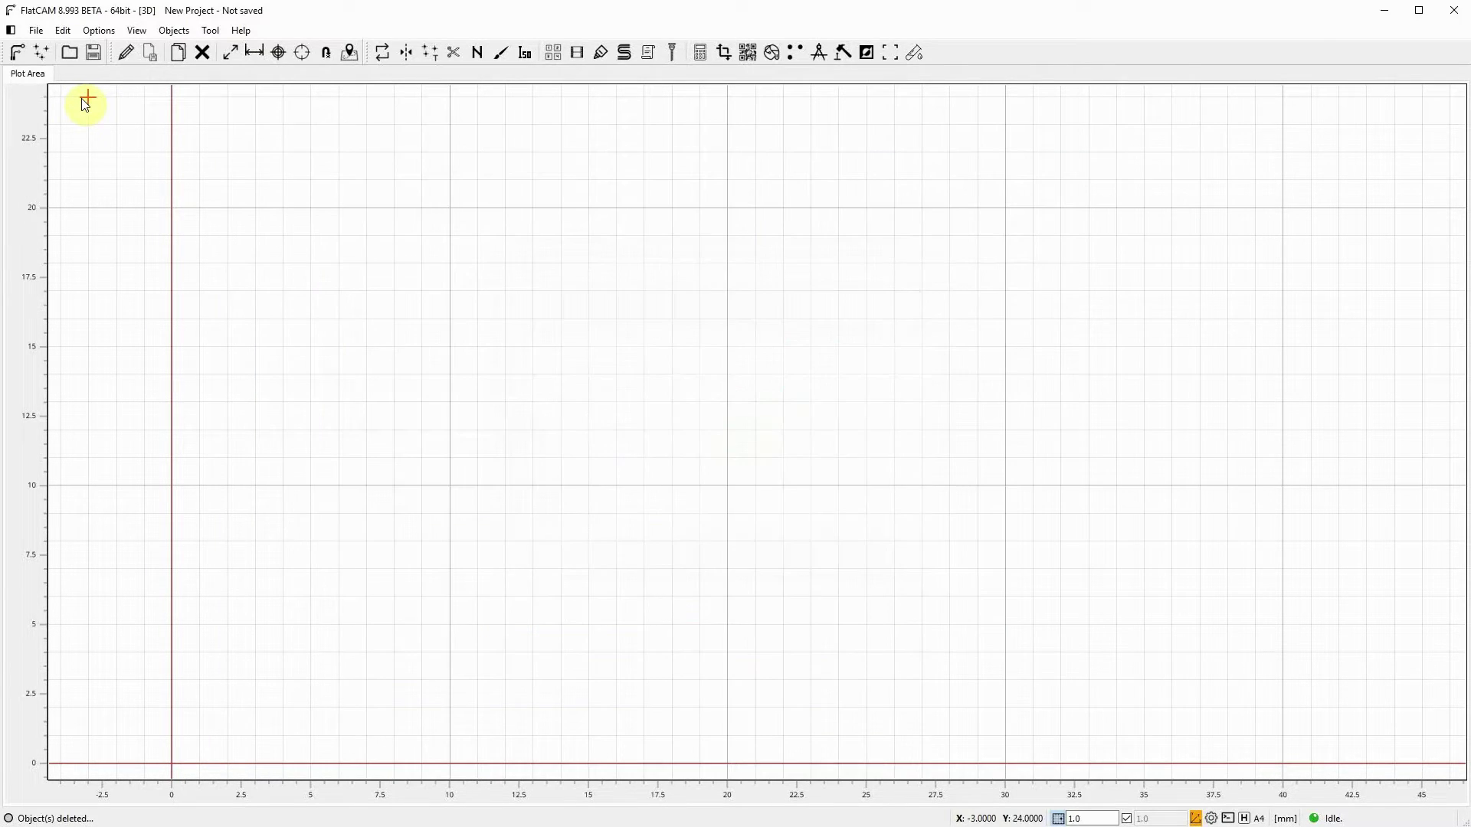
- Open the Gerber_BoardOutline.GKO, bottom-layer GBL and top-layer GTL Gerber files
{"action": "left_click", "coordinate": [36, 30]}
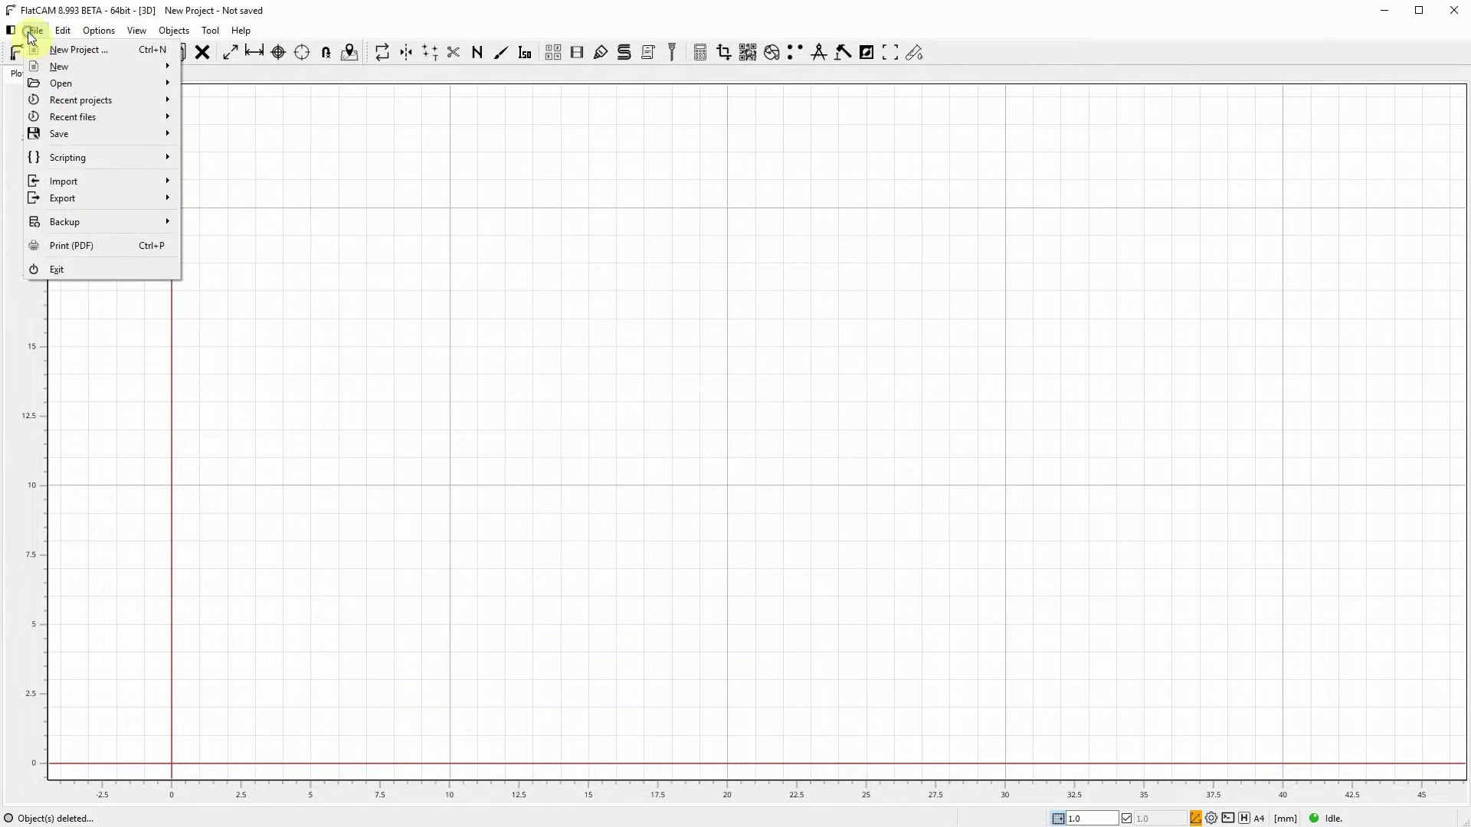
{"action": "mouse_move", "coordinate": [151, 90]}
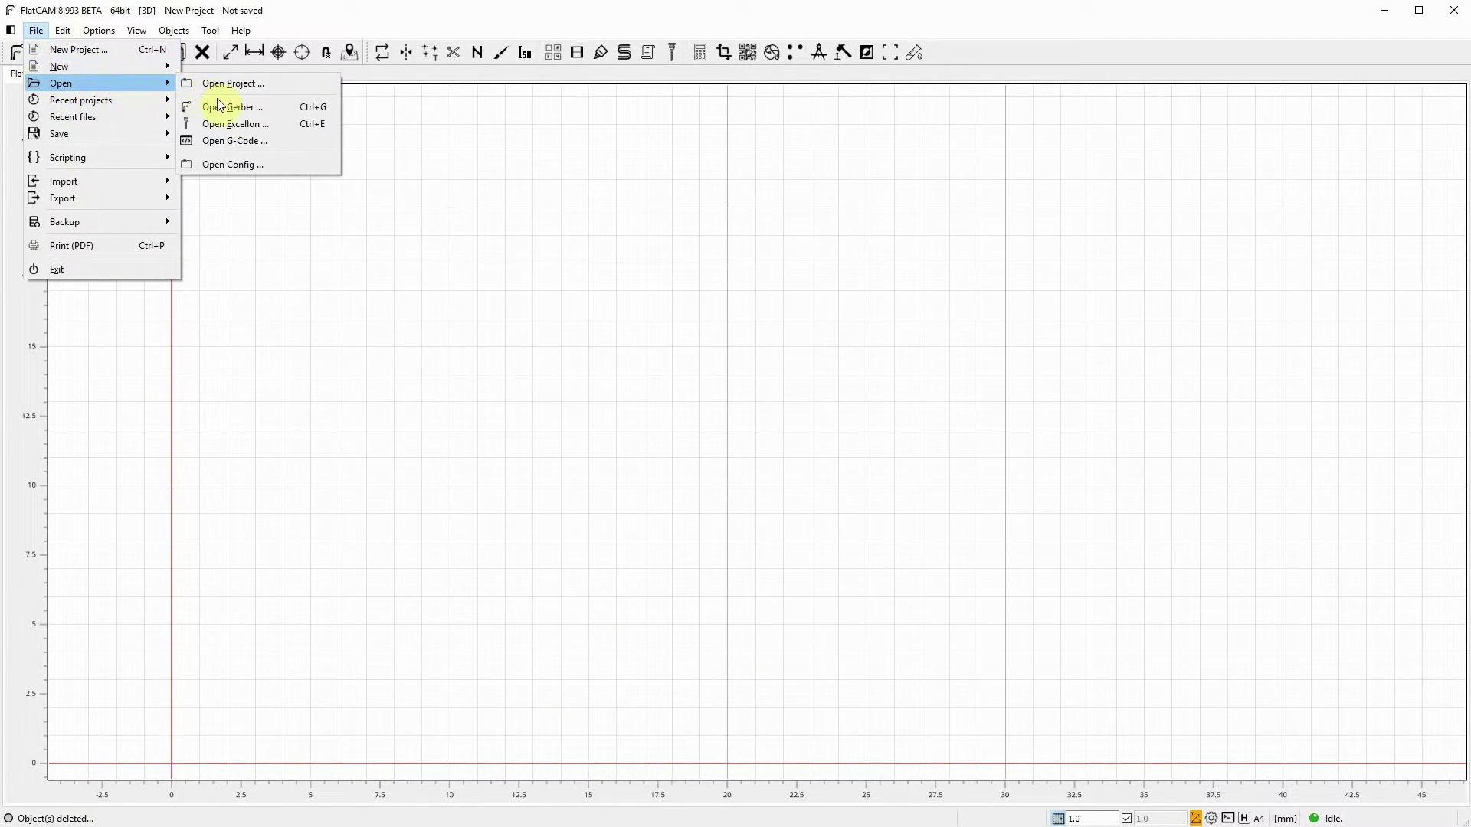
{"action": "left_click", "coordinate": [236, 108]}
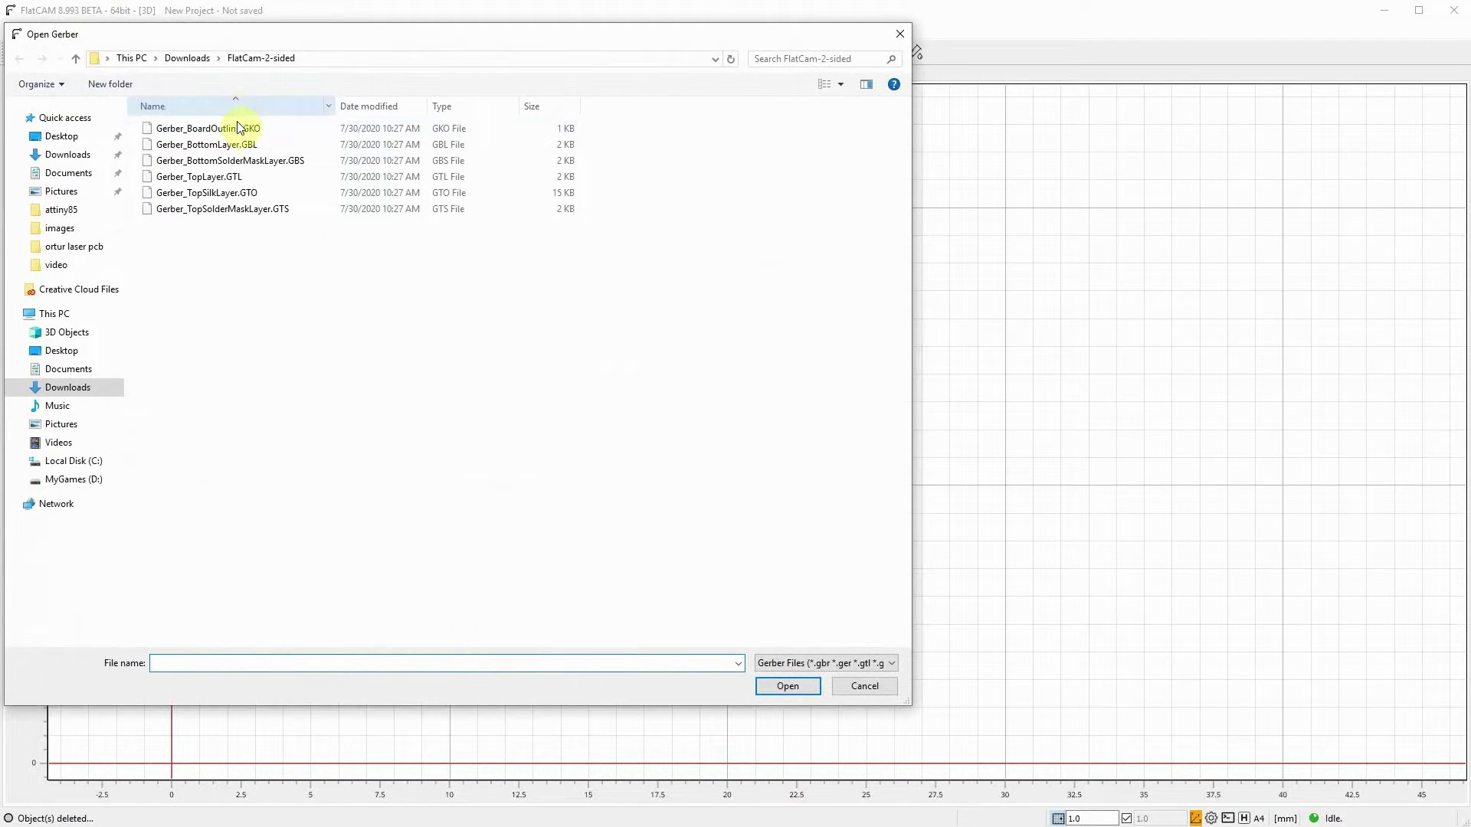
{"action": "left_click", "coordinate": [248, 136]}
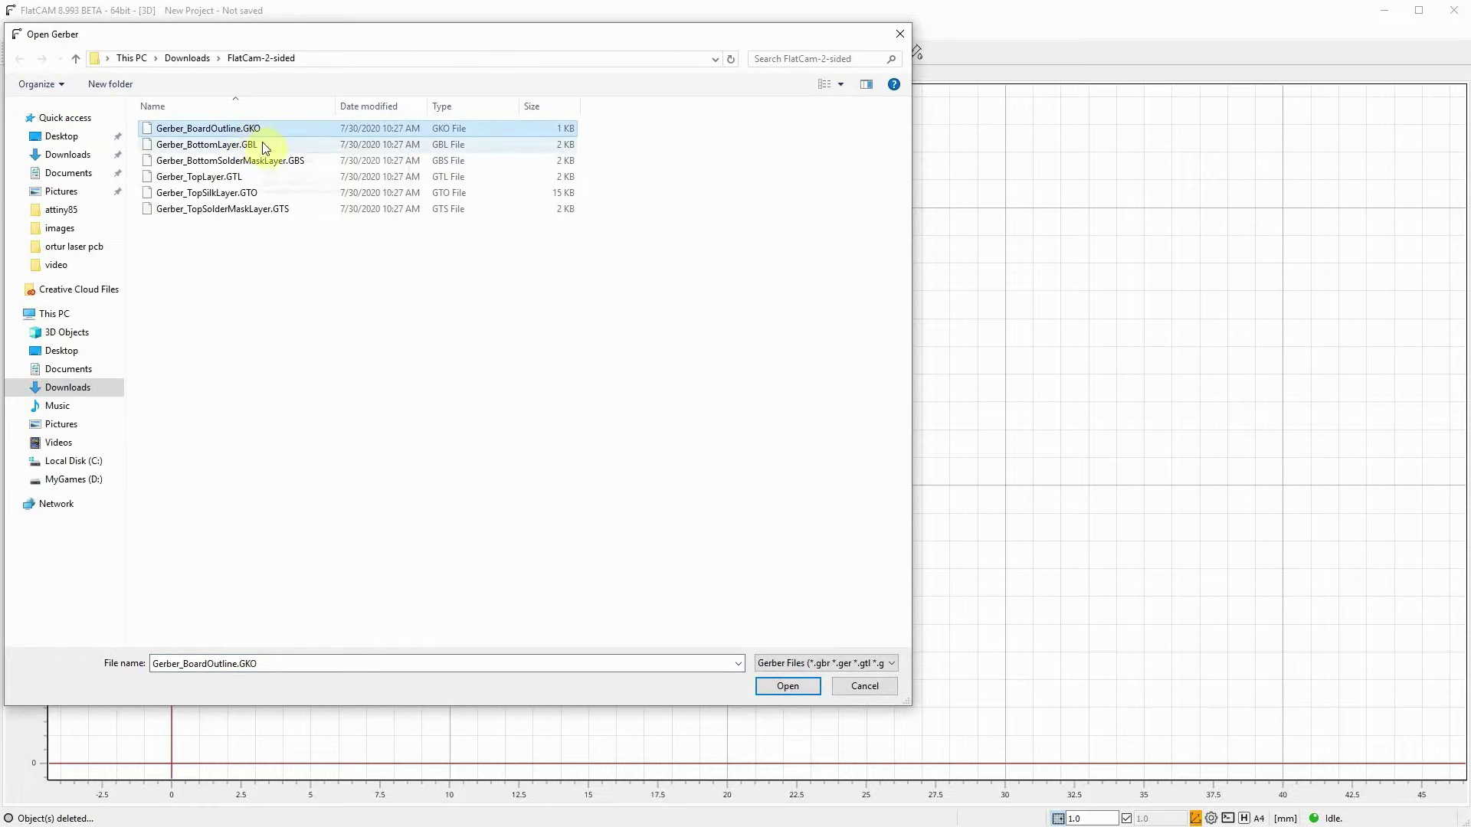
{"action": "left_click", "coordinate": [257, 144], "text": "ctrl"}
{"action": "left_click", "coordinate": [236, 181], "text": "ctrl"}
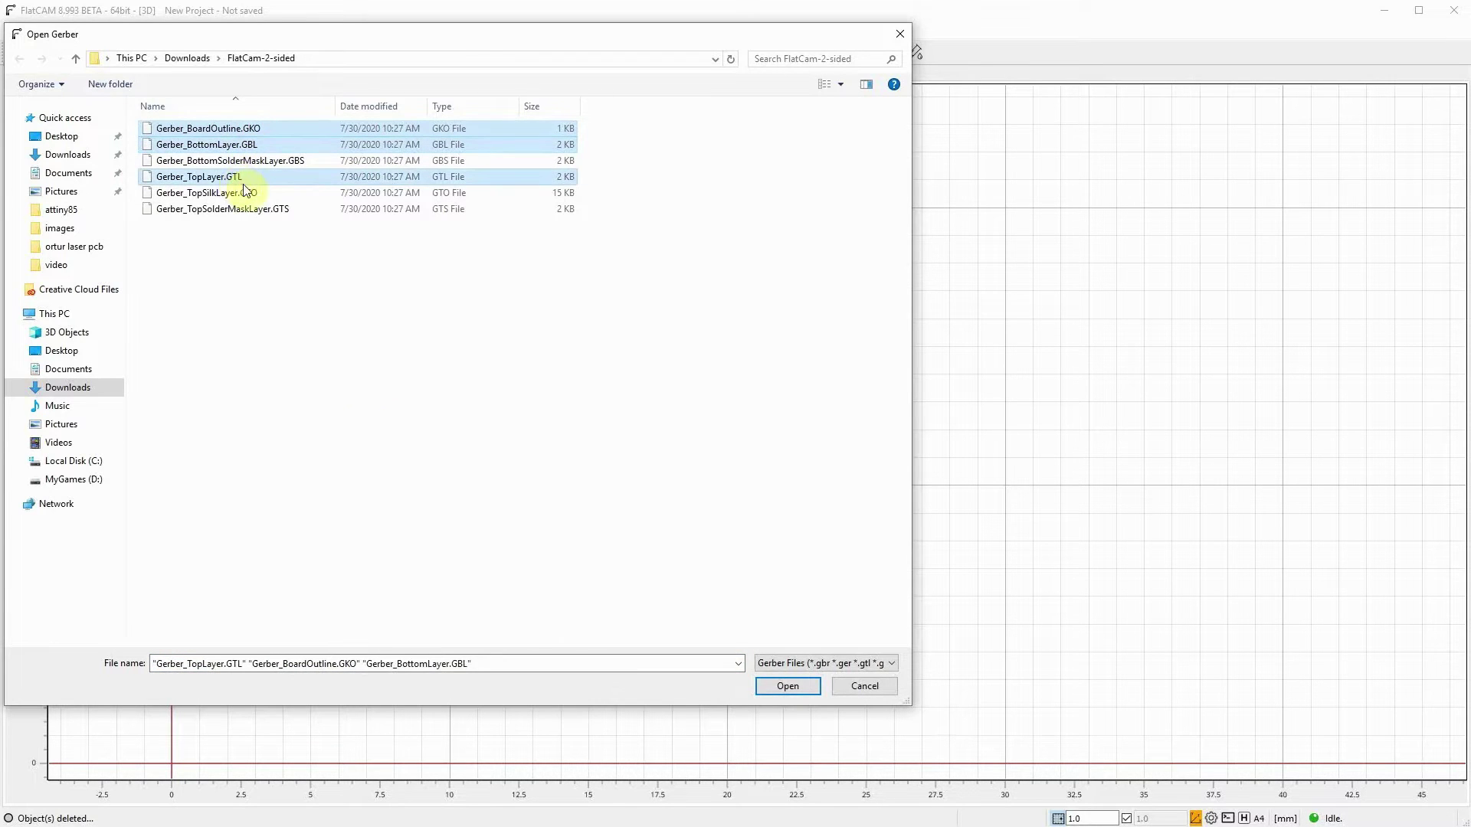
{"action": "left_click", "coordinate": [800, 688]}
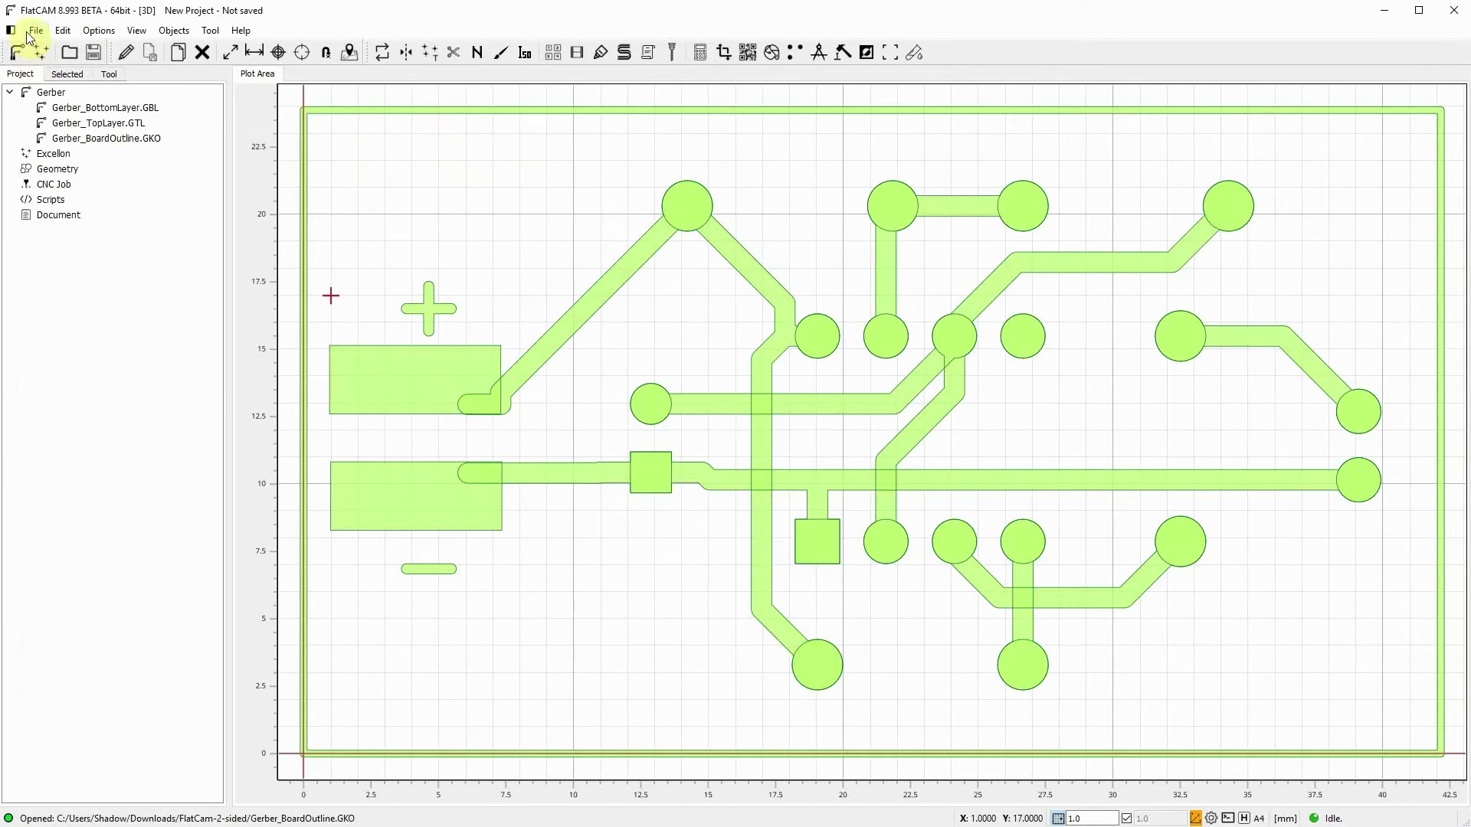
- Open the Gerber_Drill_PTH.DRL Excellon drill file
{"action": "left_click", "coordinate": [35, 30]}
{"action": "mouse_move", "coordinate": [61, 90]}
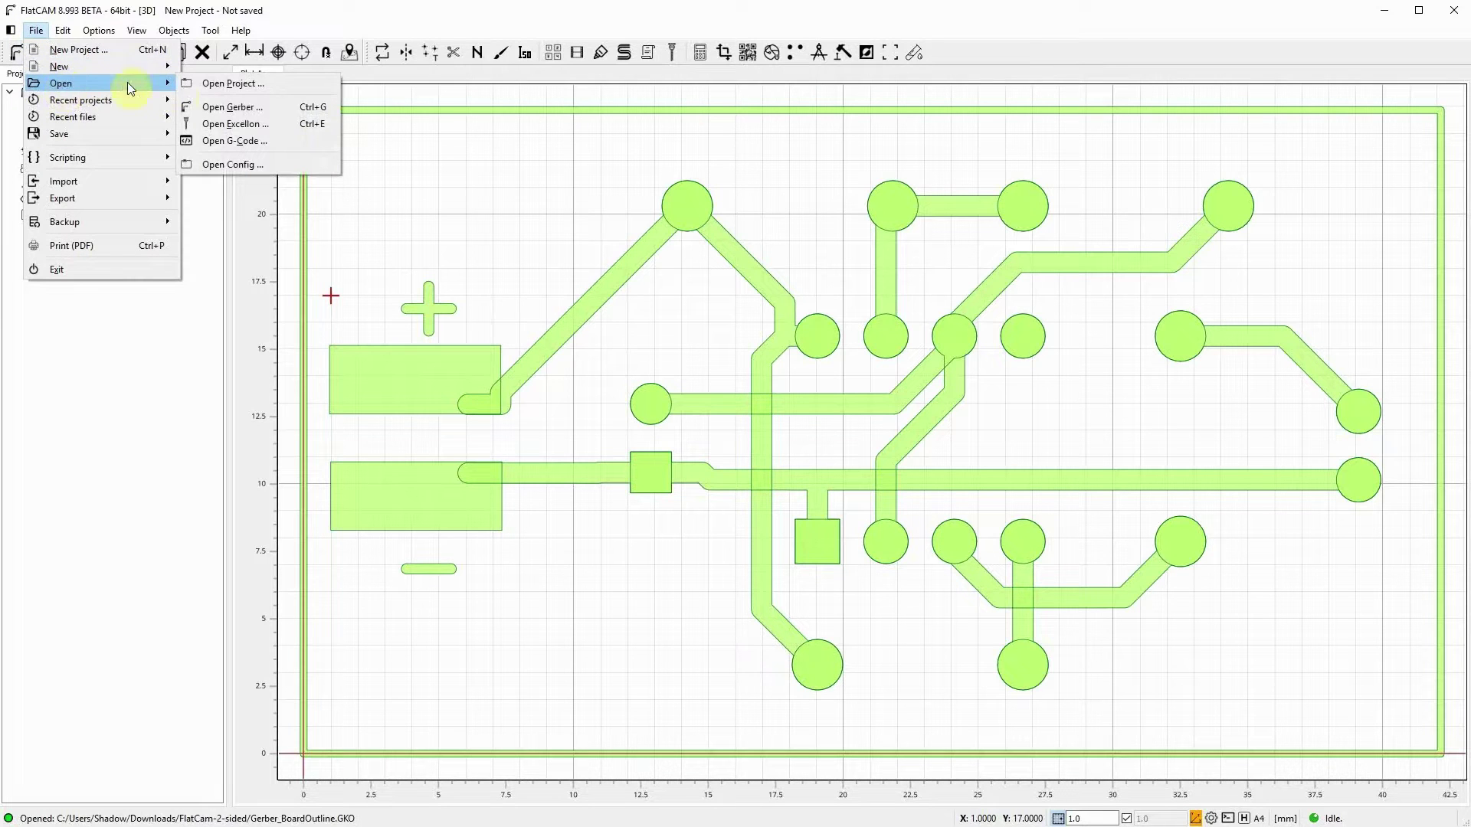
{"action": "left_click", "coordinate": [233, 125]}
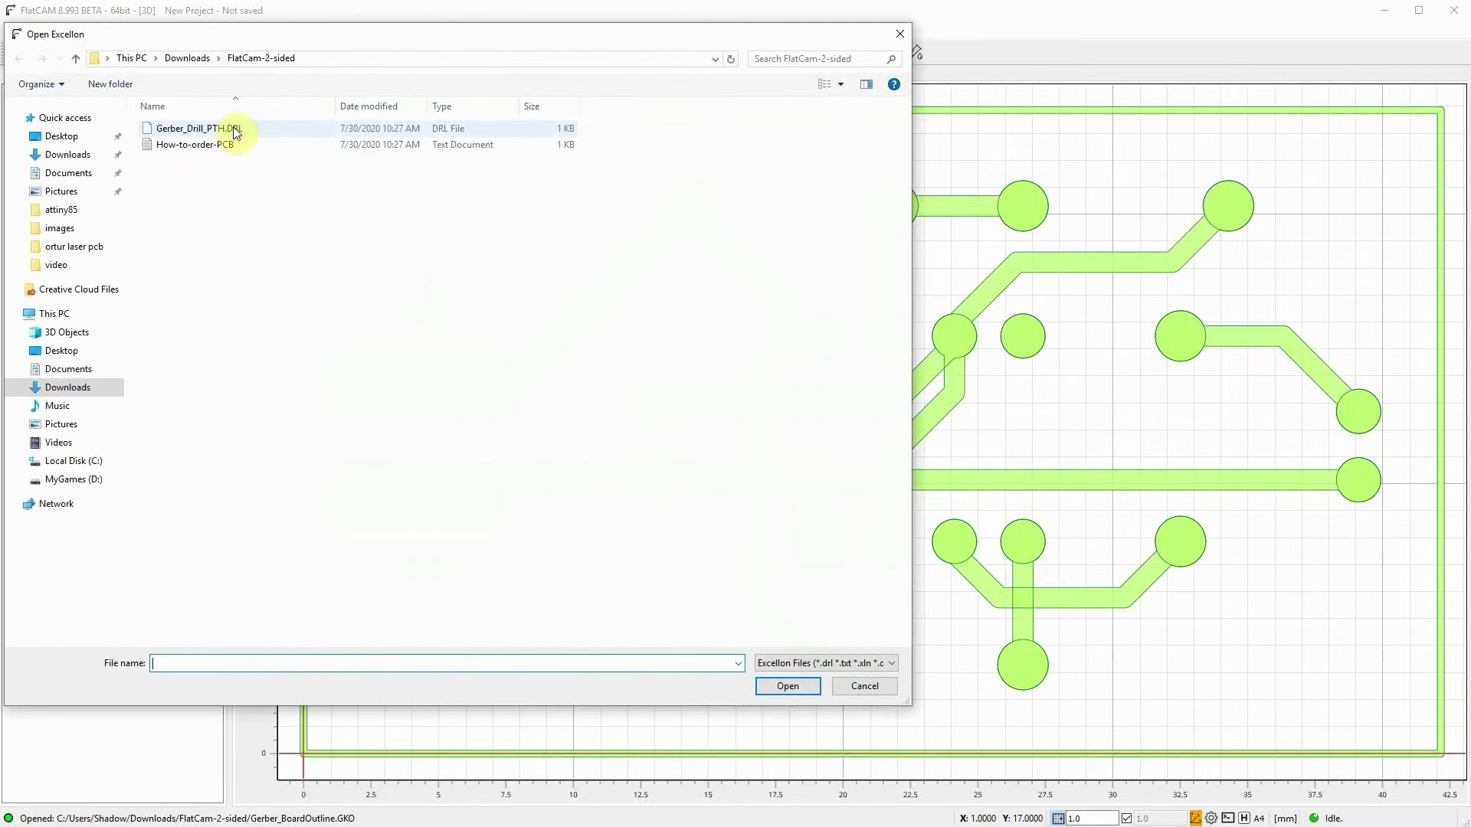
{"action": "left_click", "coordinate": [223, 131]}
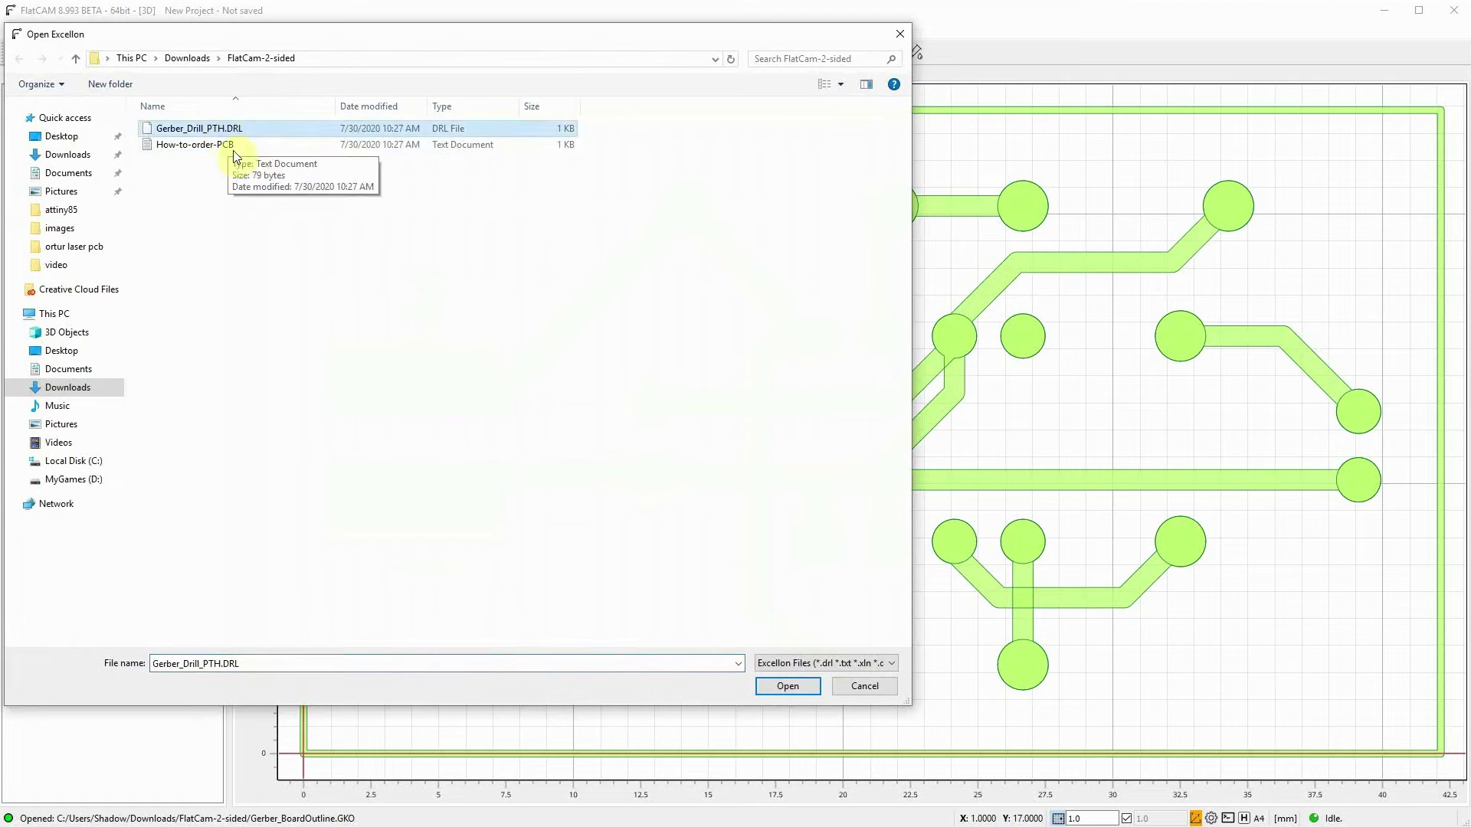
{"action": "left_click", "coordinate": [801, 687]}
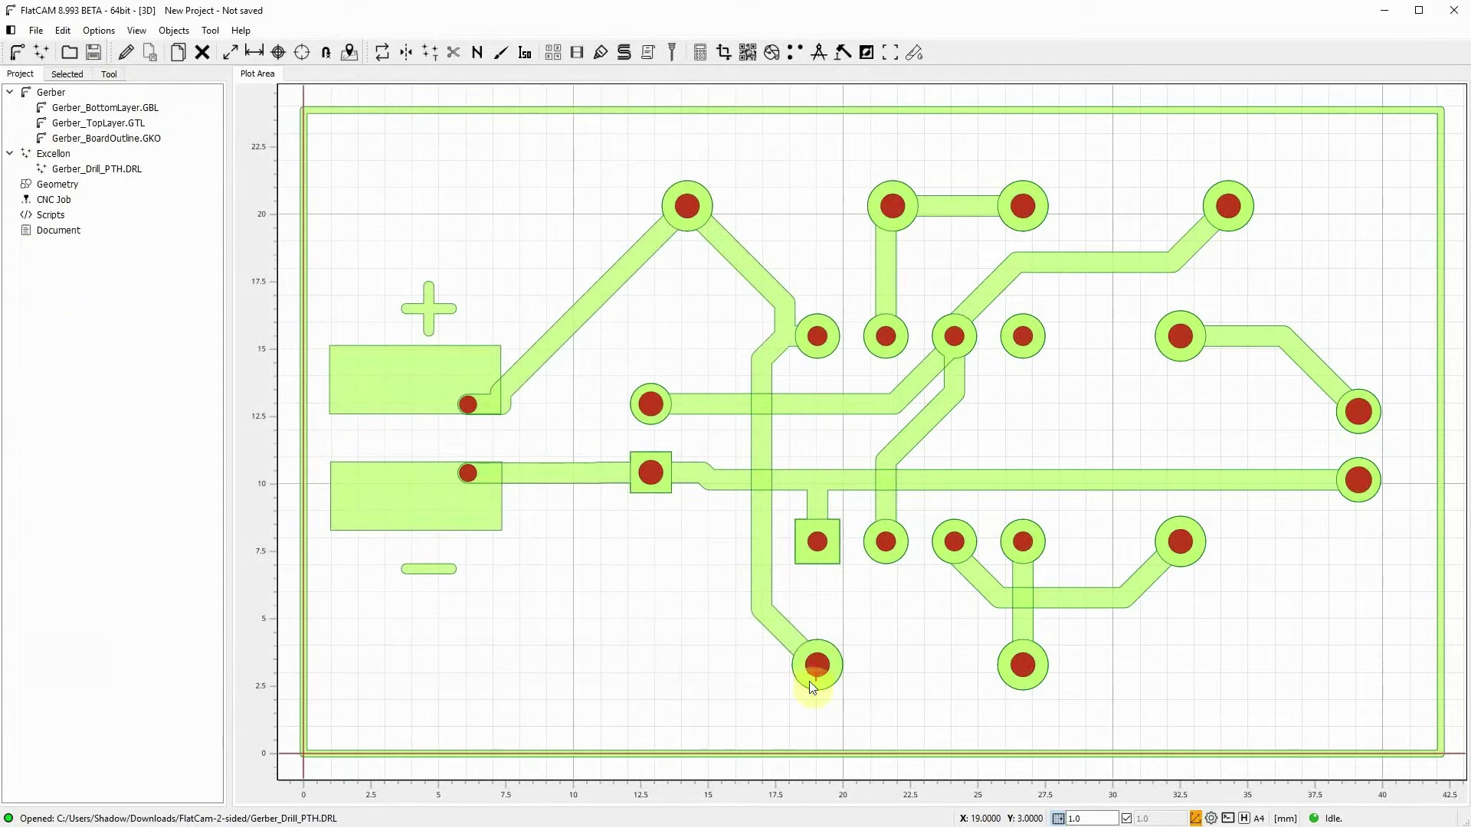
- Colour the bottom copper layer blue and the board outline purple
{"action": "scroll", "coordinate": [724, 480], "scroll_direction": "down", "scroll_amount": 1}
{"action": "middle_click_drag", "start_coordinate": [723, 479], "coordinate": [582, 518]}
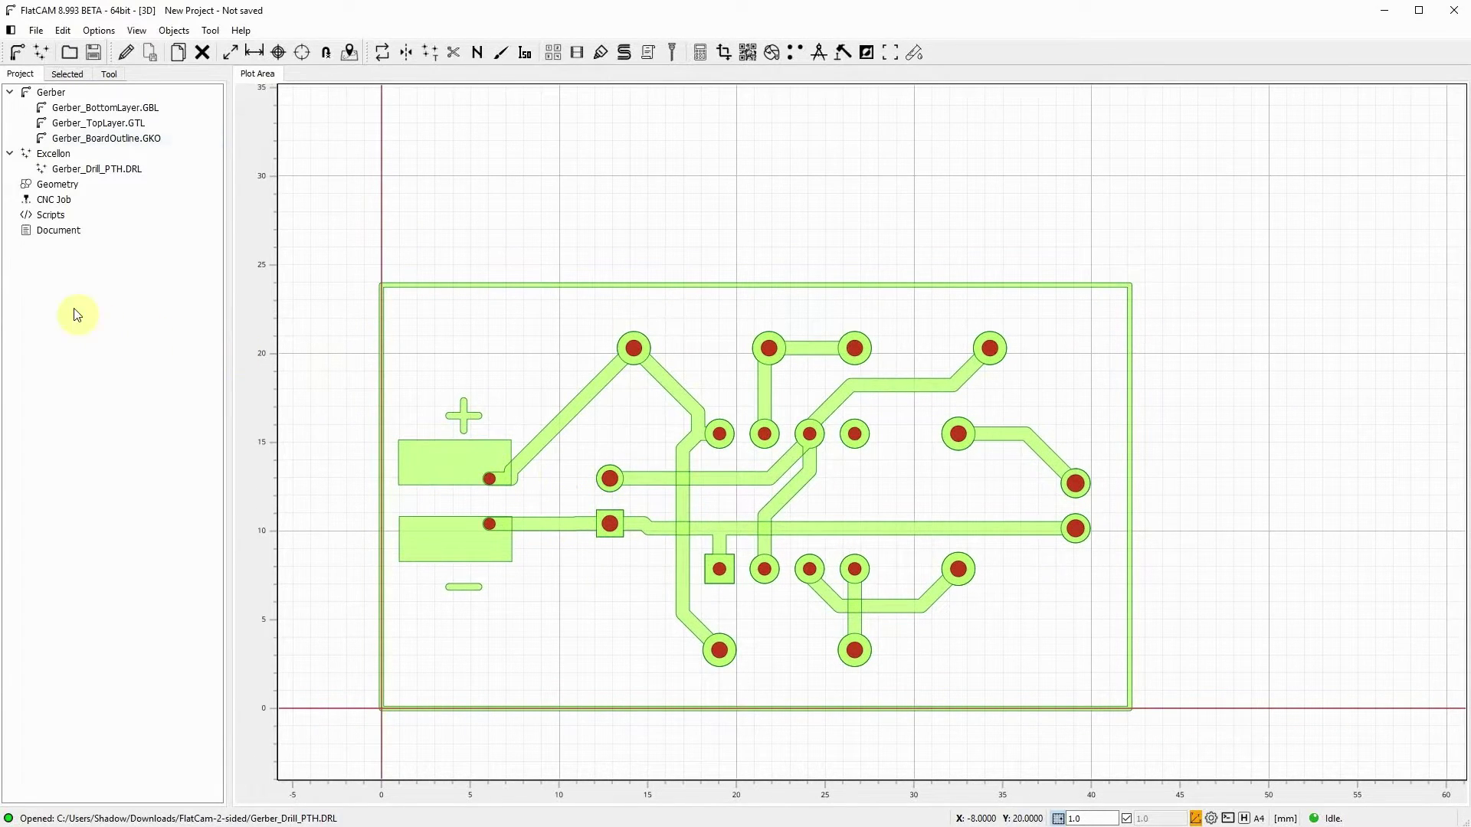
{"action": "right_click", "coordinate": [121, 112]}
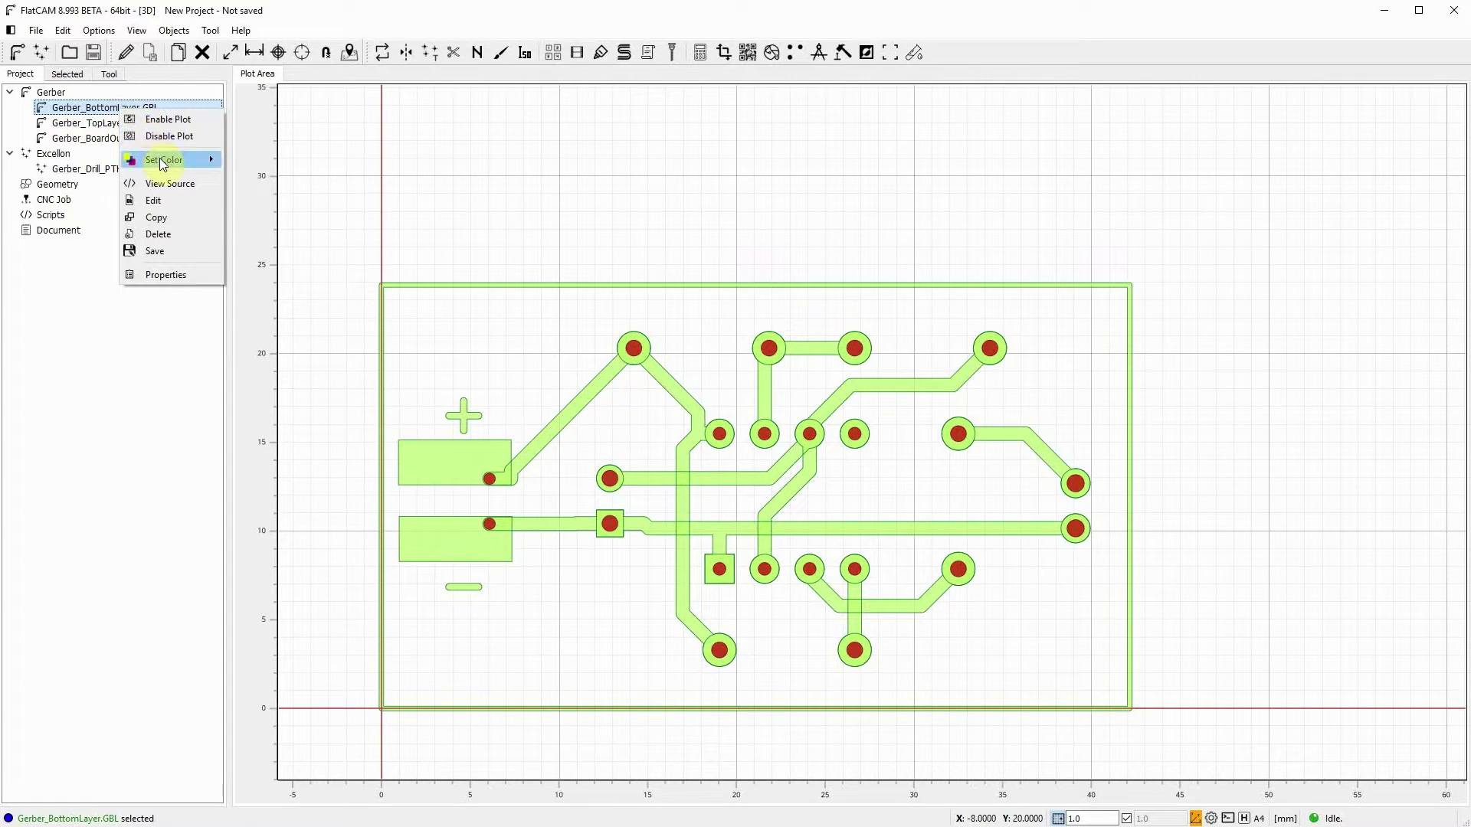
{"action": "mouse_move", "coordinate": [163, 163]}
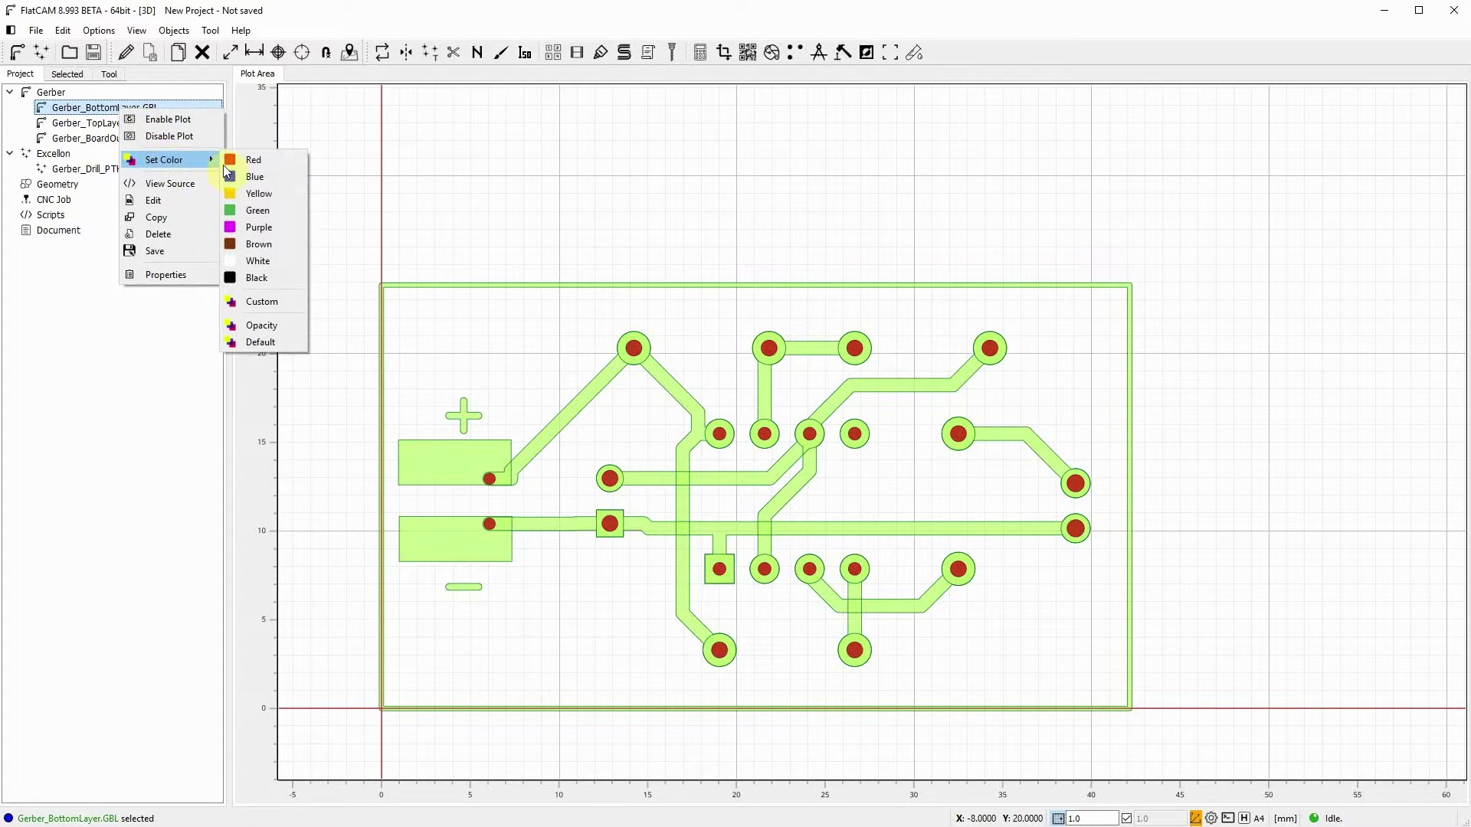
{"action": "left_click", "coordinate": [255, 177]}
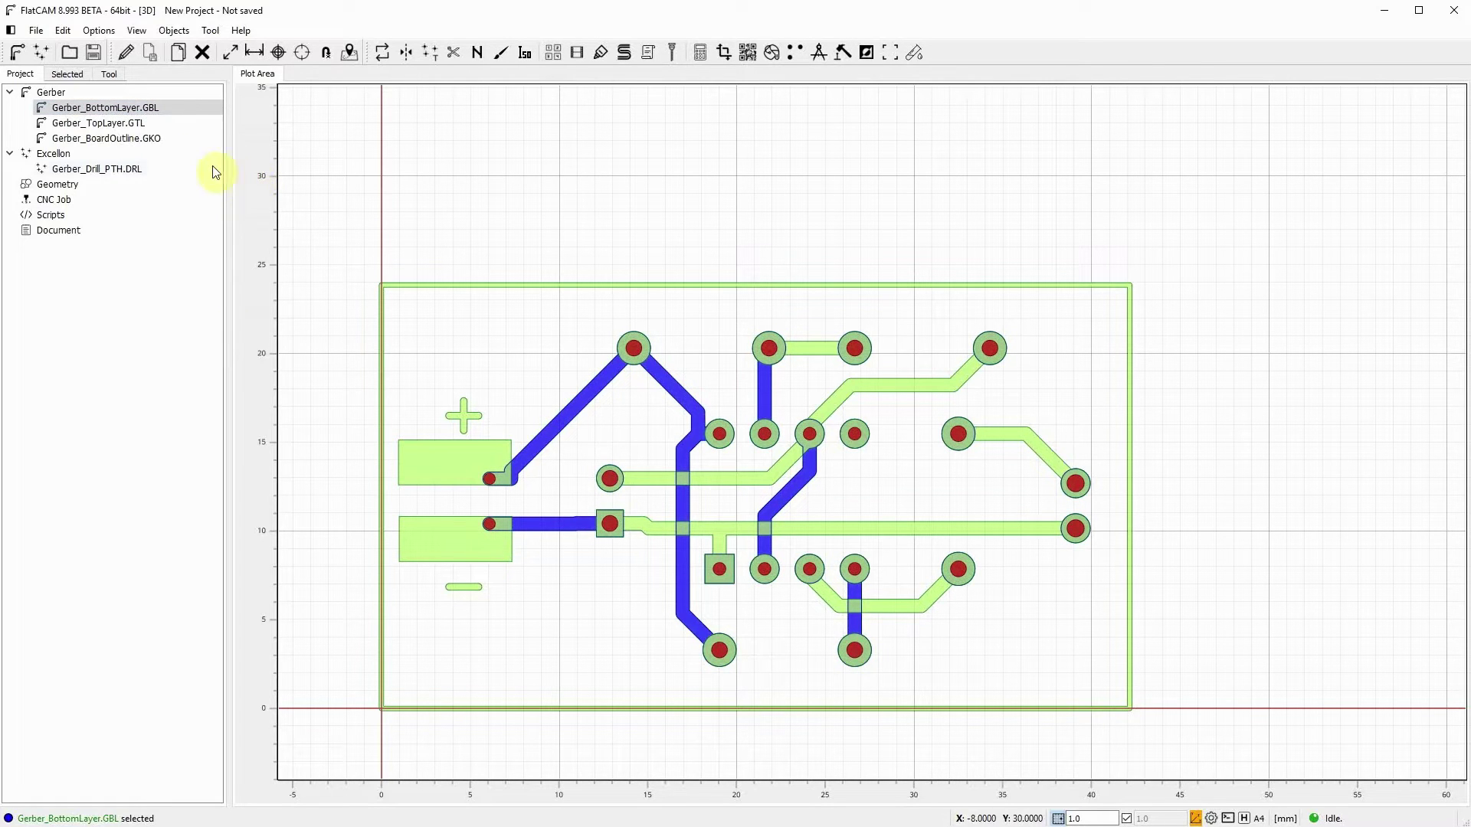
{"action": "right_click", "coordinate": [129, 138]}
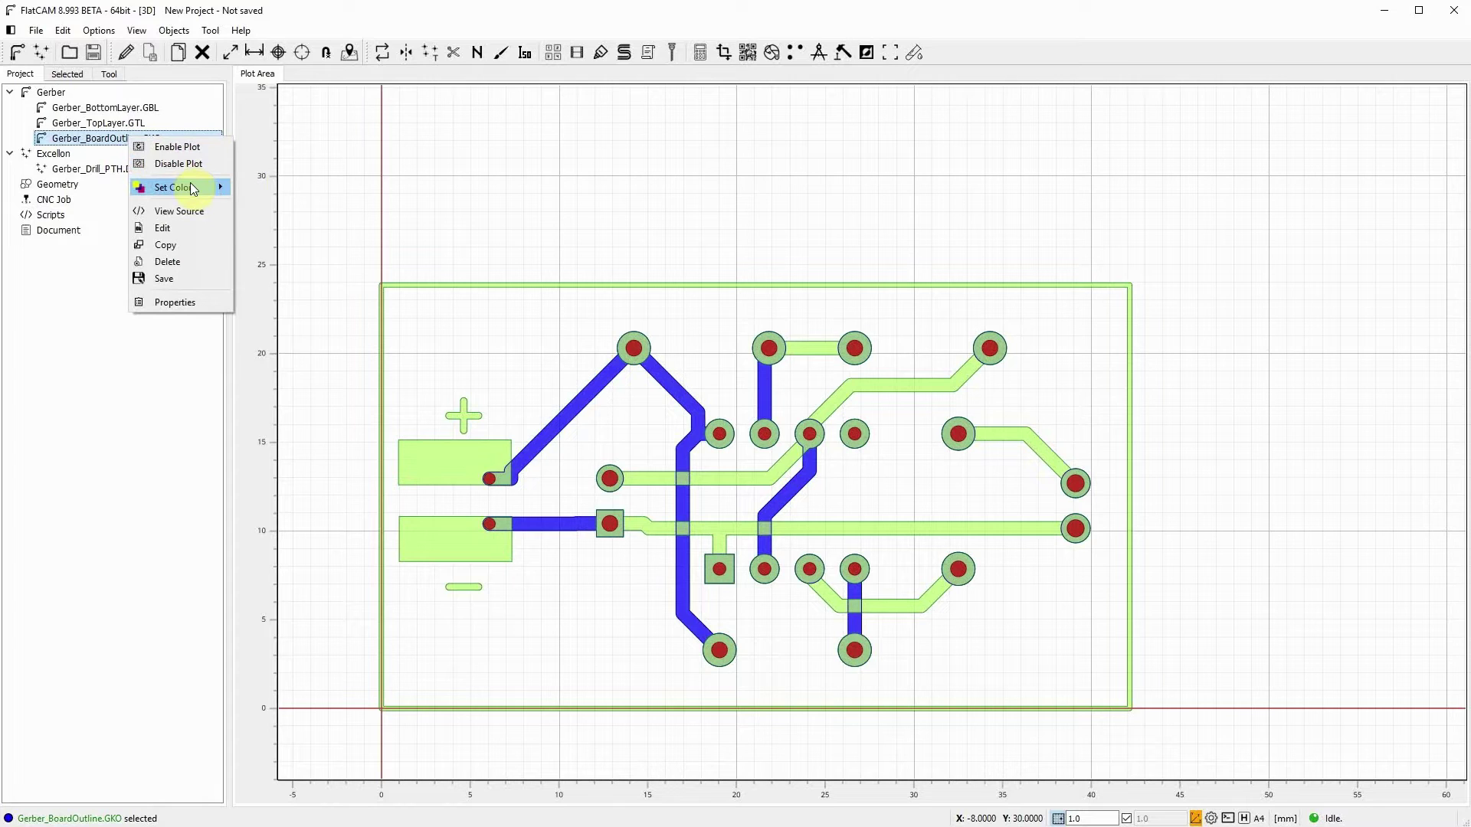
{"action": "mouse_move", "coordinate": [187, 187]}
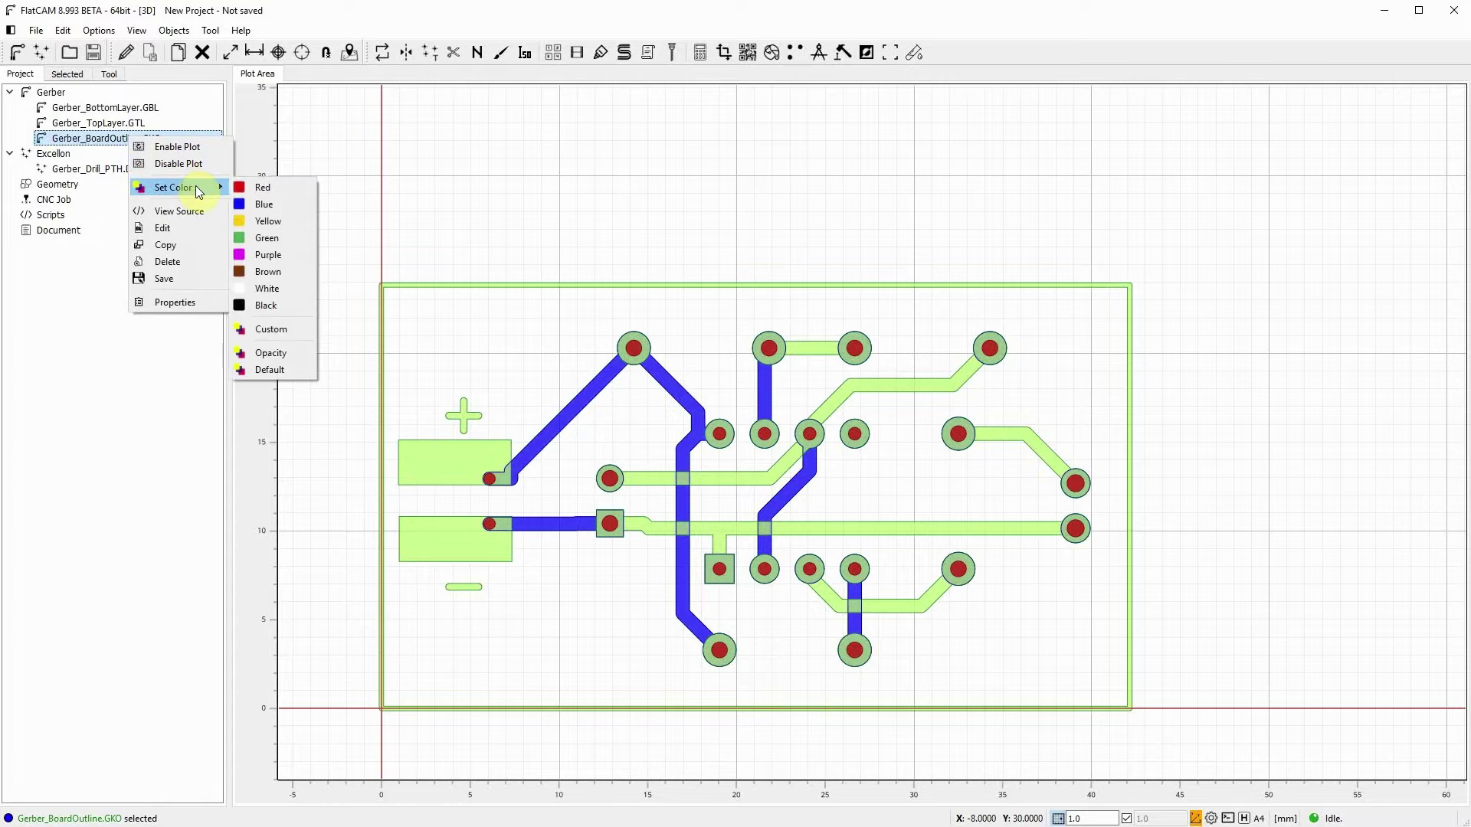
{"action": "left_click", "coordinate": [279, 255]}
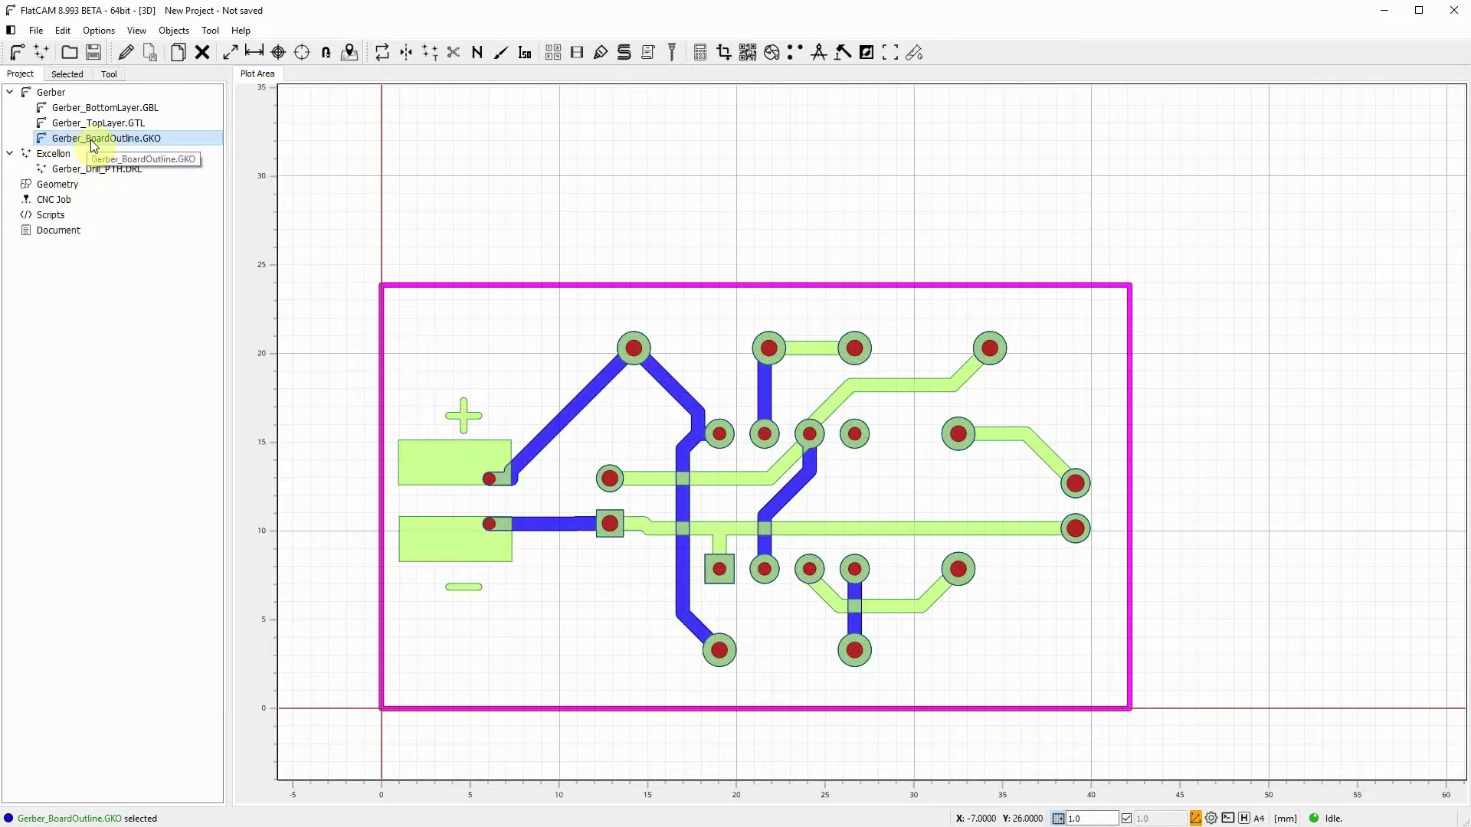
- Select the Gerber_Drill_PTH.DRL object and open the 2-Sided PCB tool
{"action": "left_click", "coordinate": [93, 168]}
{"action": "left_click", "coordinate": [211, 31]}
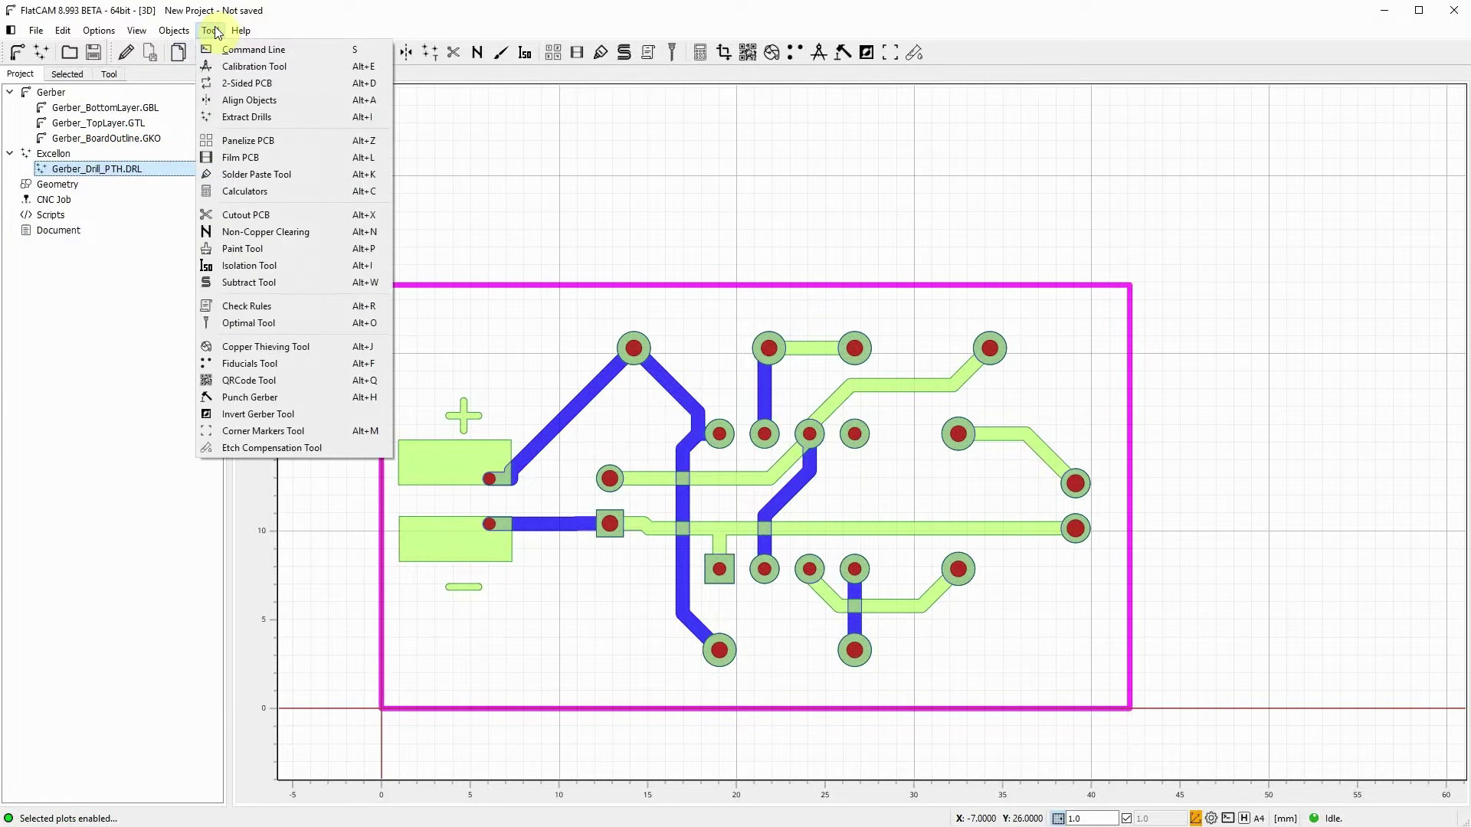
{"action": "left_click", "coordinate": [252, 84]}
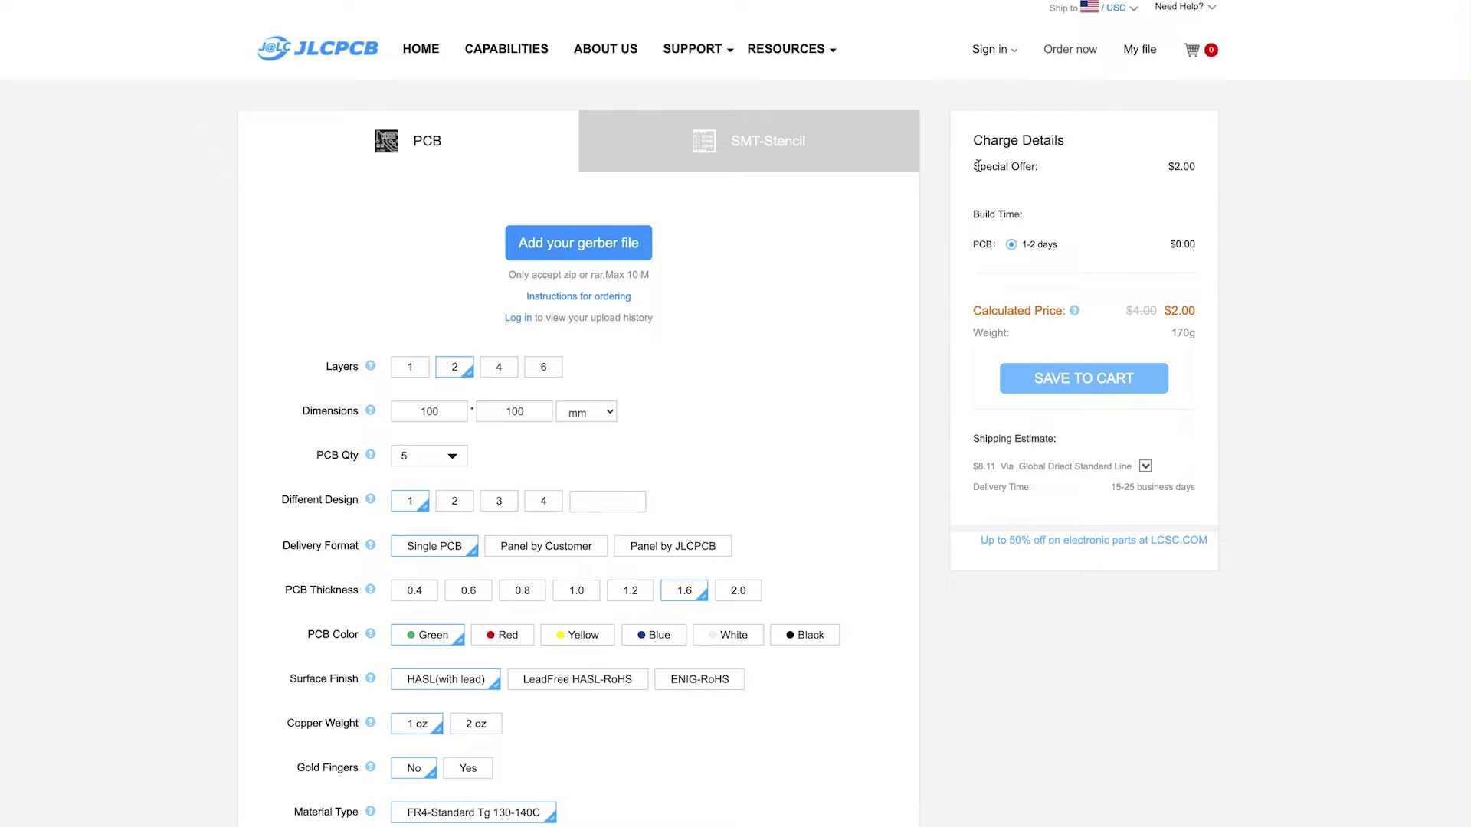
- Highlight JLCPCB's $2.00 Special Offer price and start adding a Gerber file to the order
{"action": "left_click_drag", "start_coordinate": [977, 166], "coordinate": [1172, 167]}
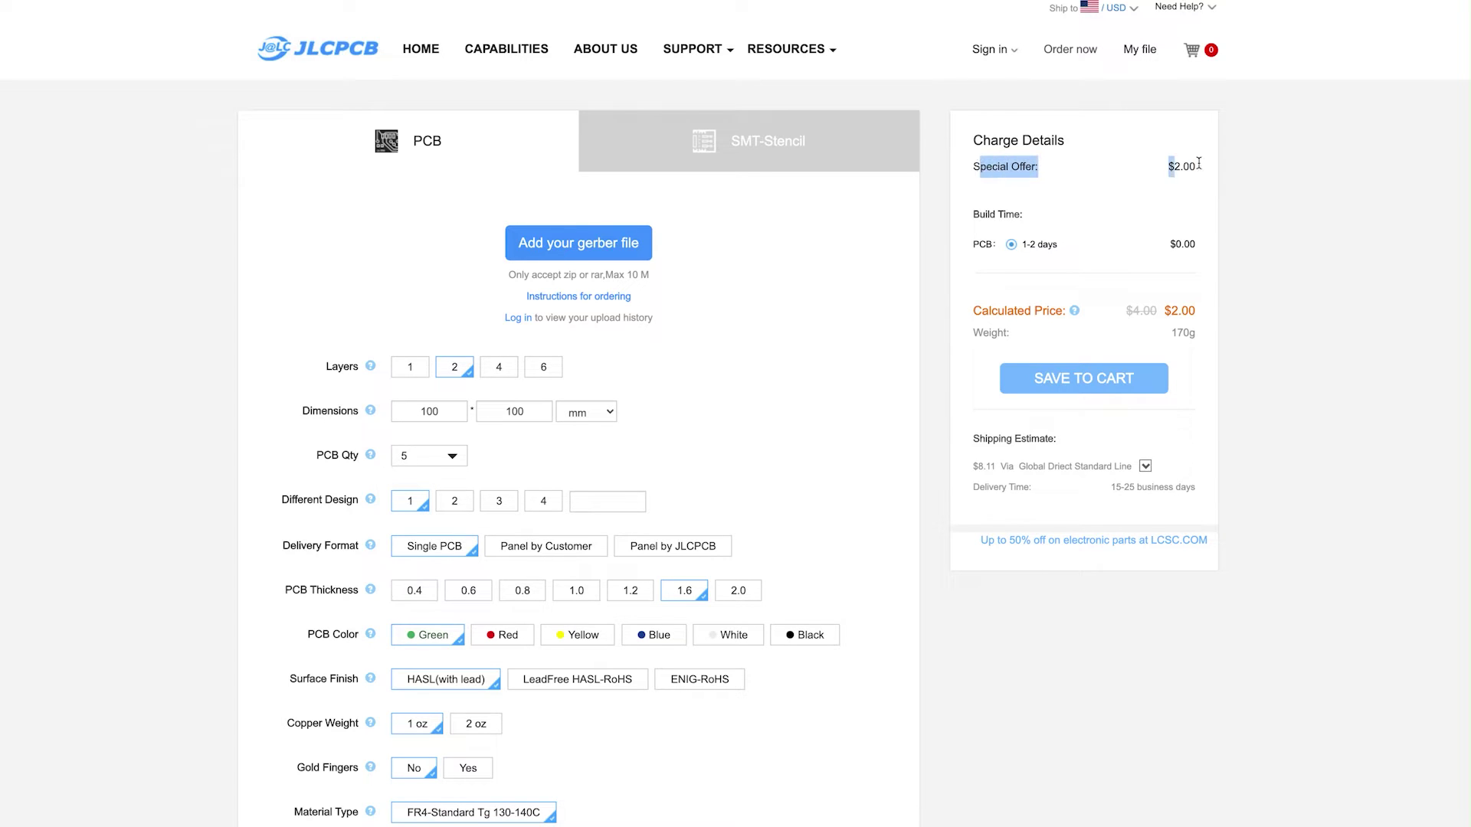
{"action": "double_click", "coordinate": [1201, 169]}
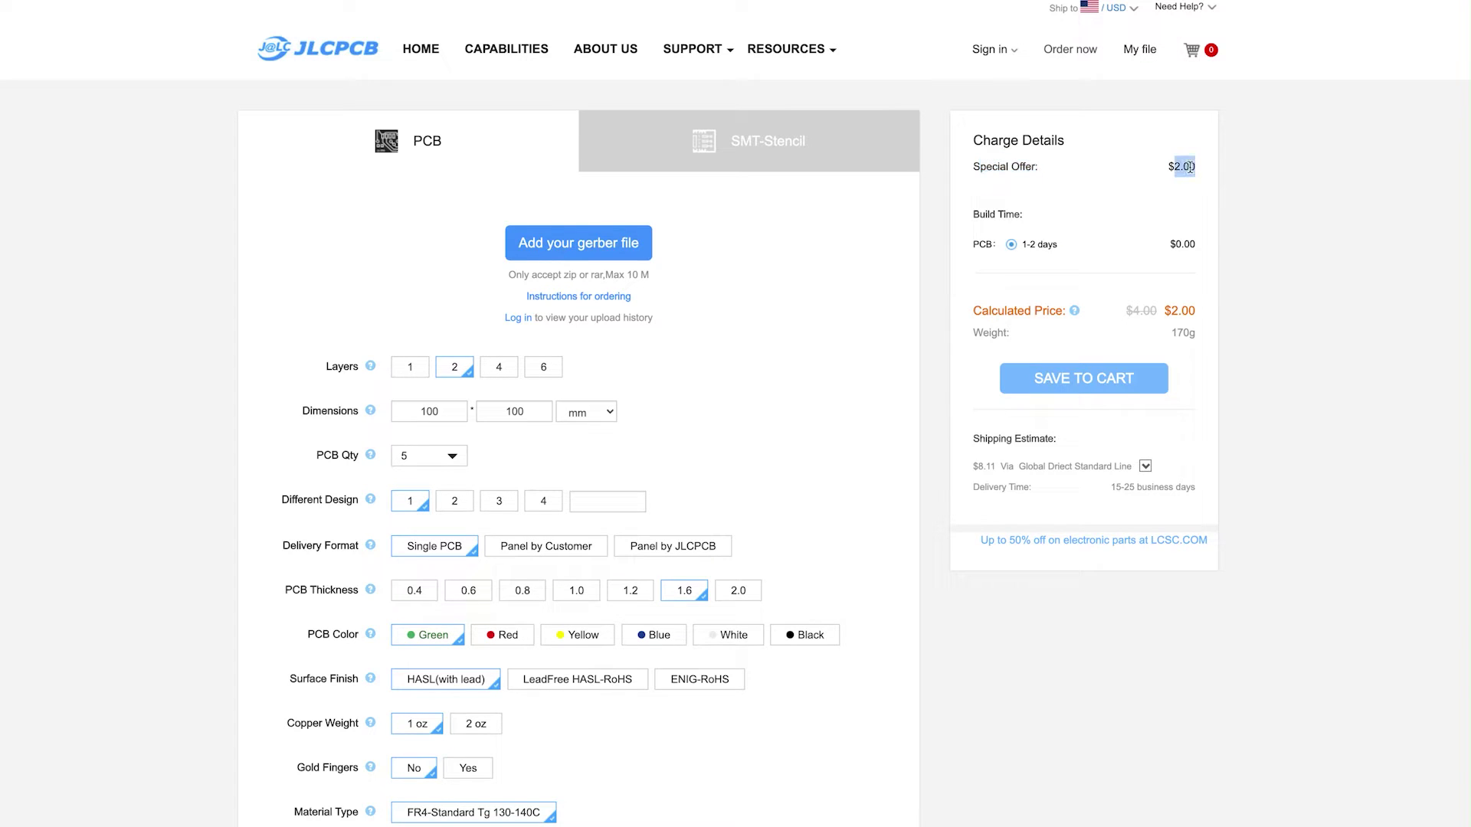
{"action": "left_click", "coordinate": [1204, 174]}
{"action": "left_click", "coordinate": [535, 255]}
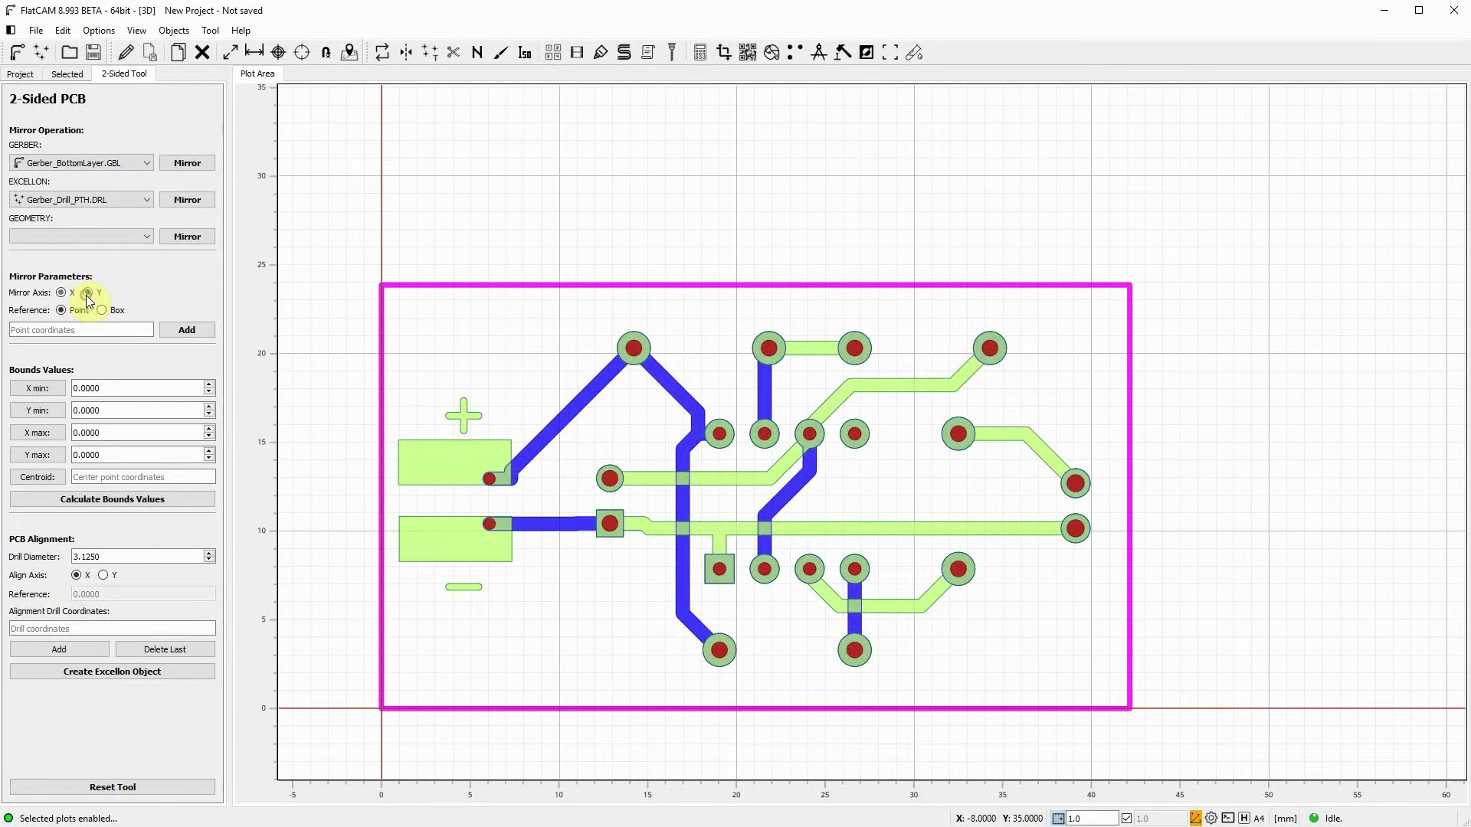
- Set the mirror axis to X with the reference point at the board origin (0.0000, 0.0000)
{"action": "left_click", "coordinate": [62, 293]}
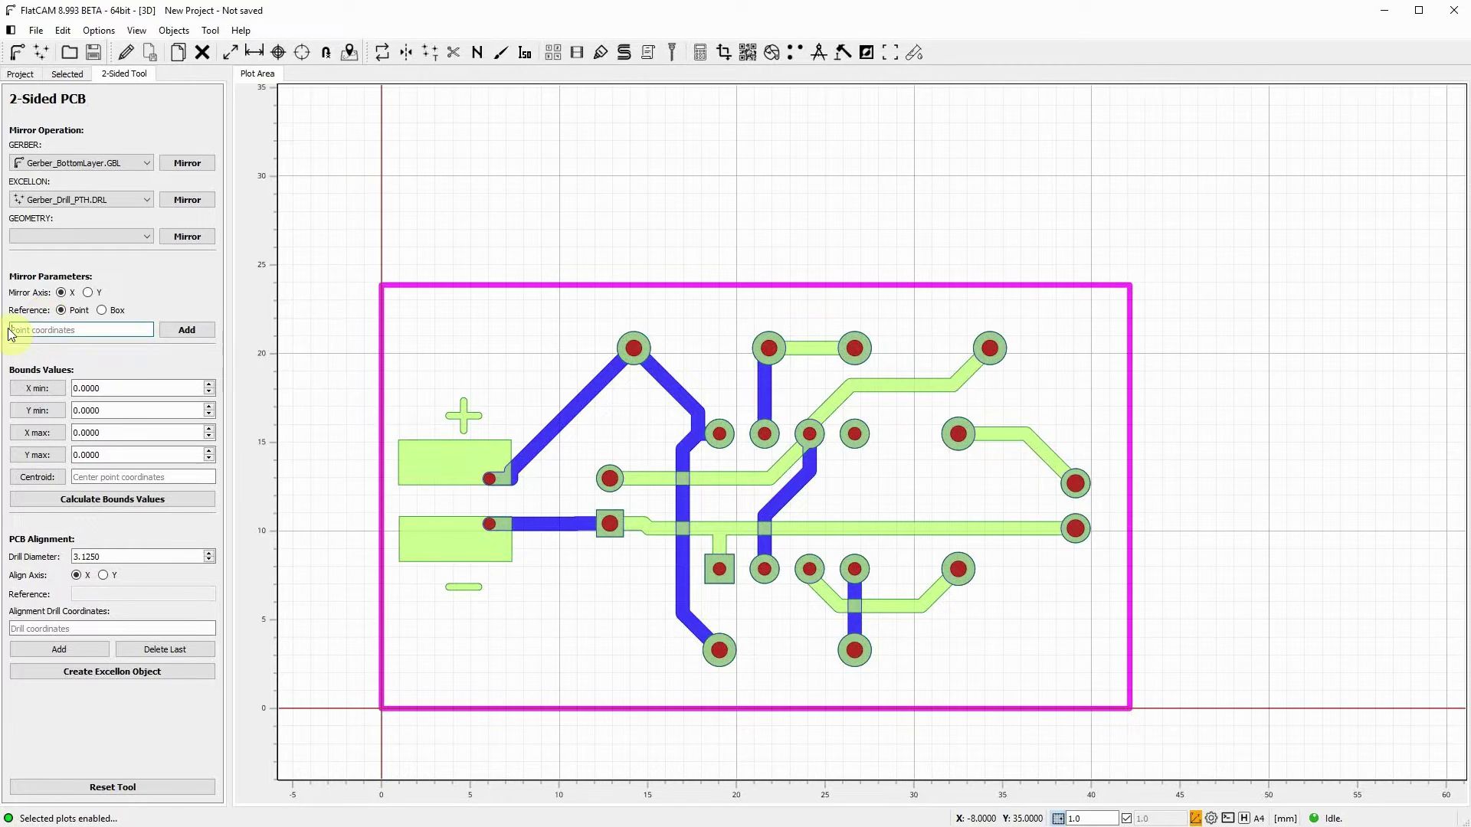
{"action": "left_click", "coordinate": [384, 706]}
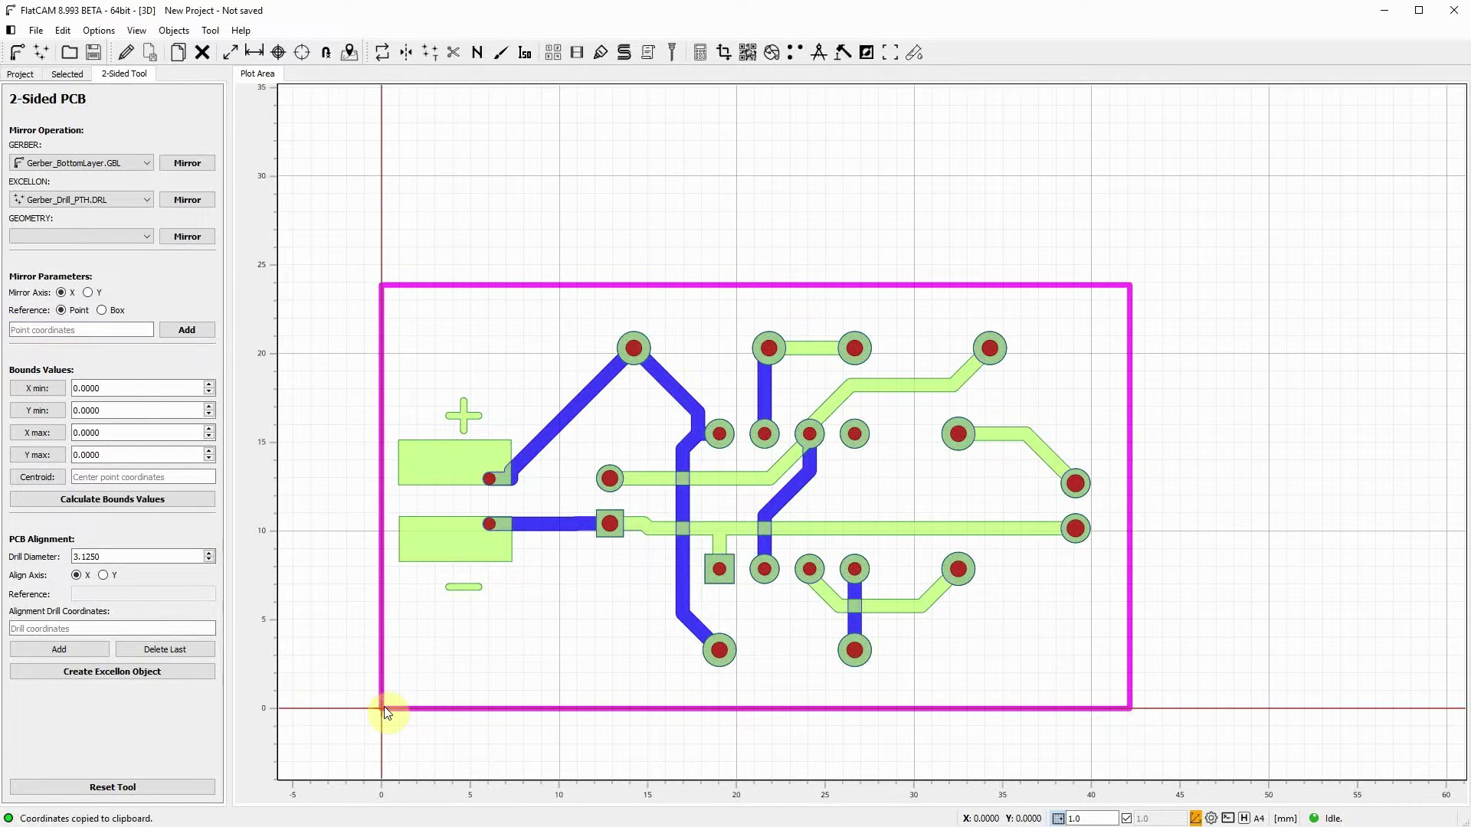
{"action": "left_click", "coordinate": [189, 329]}
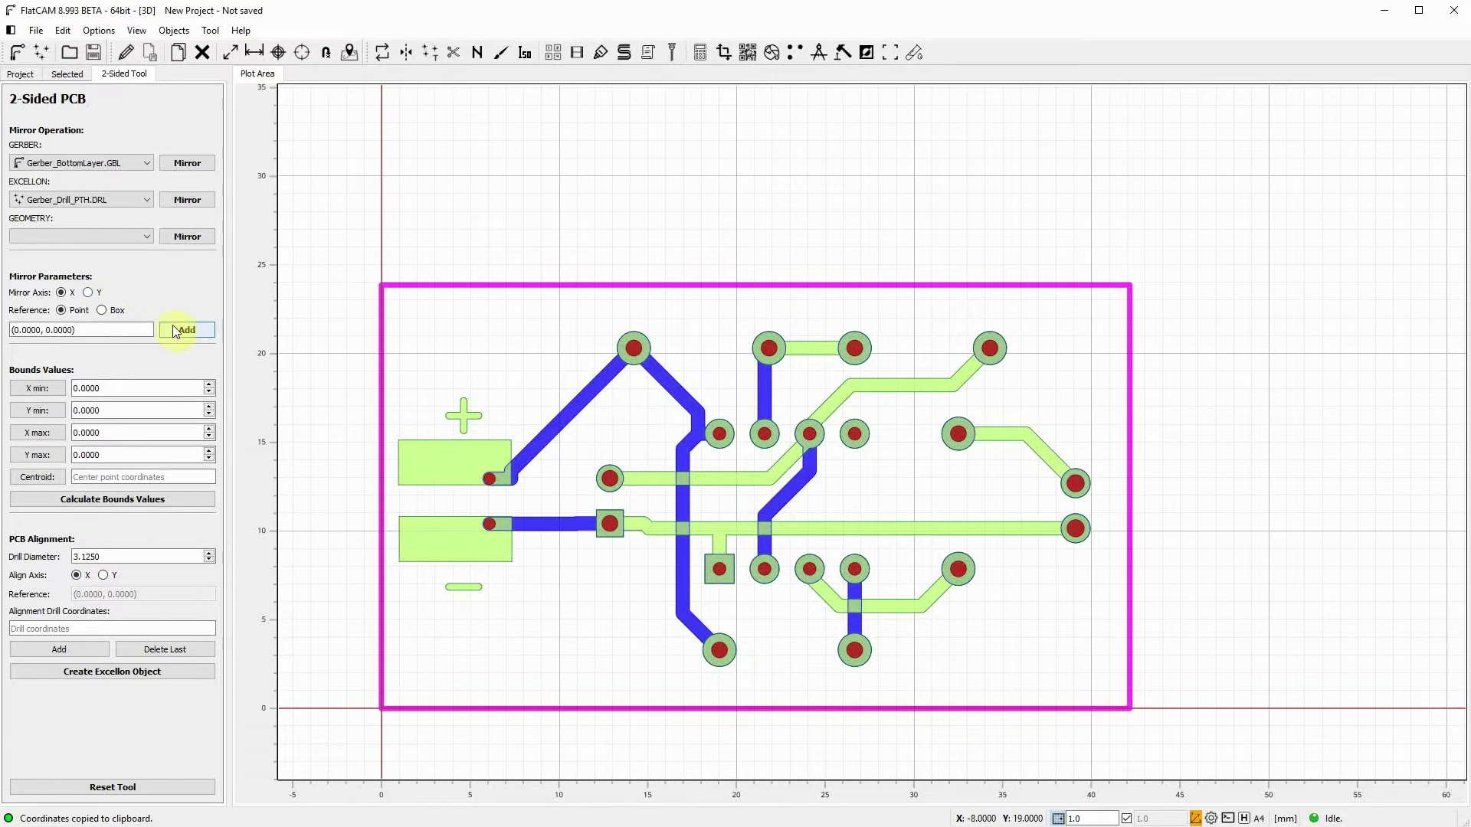
- Trial-mirror the bottom copper layer, switch the axis to Y, and flip it back onto the board
{"action": "left_click", "coordinate": [192, 163]}
{"action": "scroll", "coordinate": [378, 287], "scroll_direction": "up", "scroll_amount": 1}
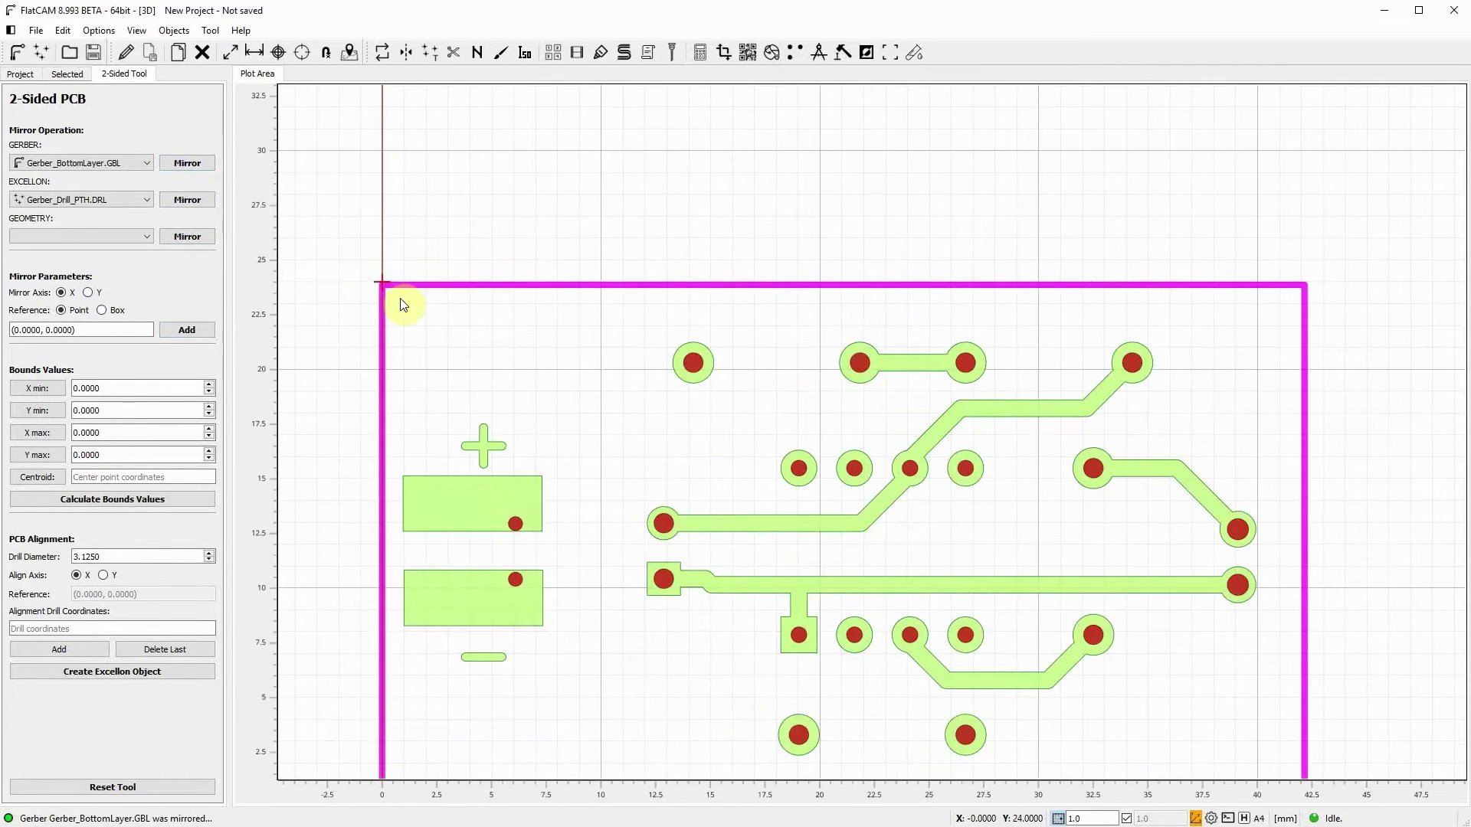
{"action": "scroll", "coordinate": [403, 305], "scroll_direction": "down", "scroll_amount": 2}
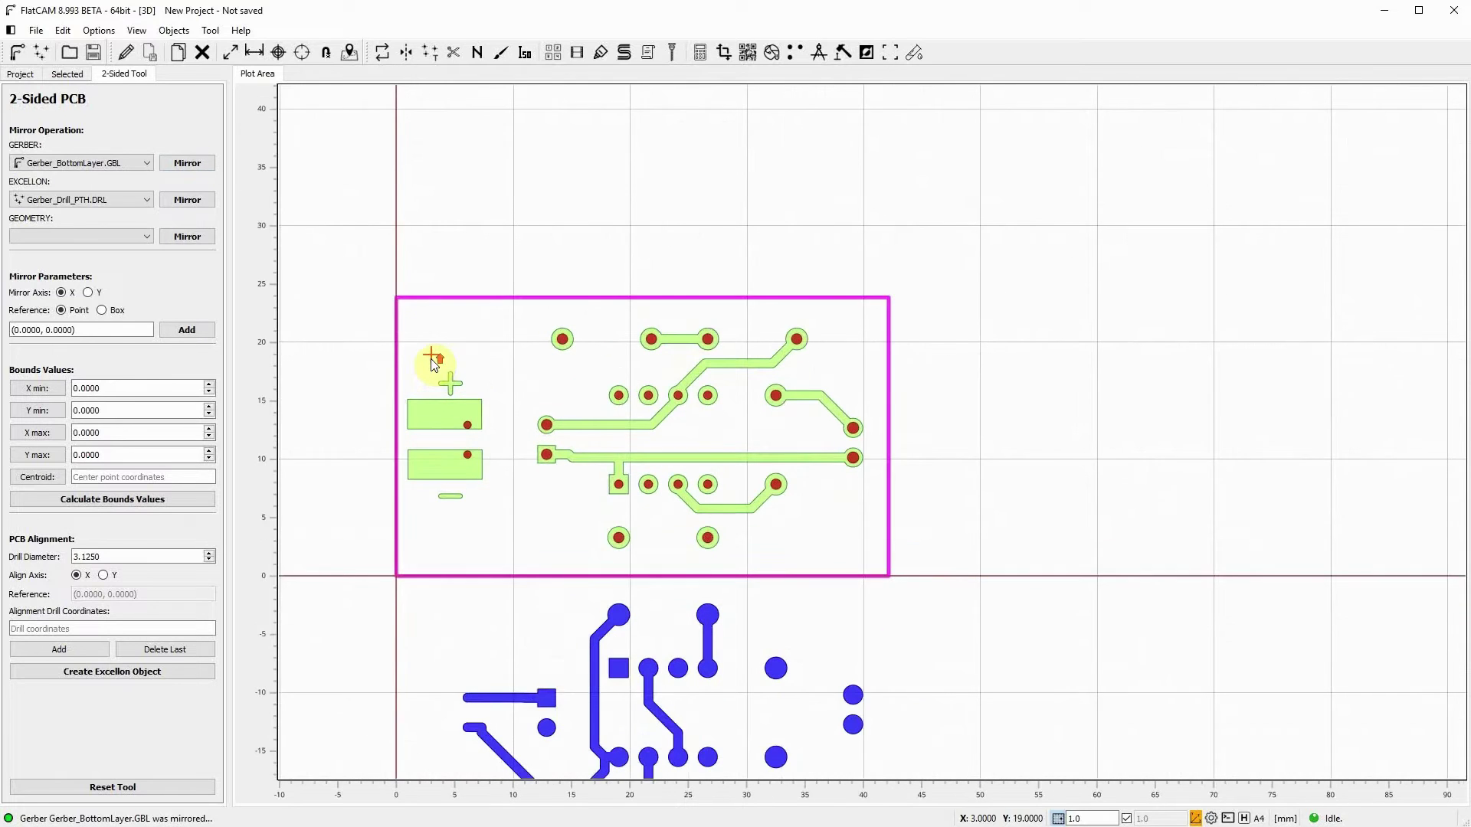
{"action": "middle_click_drag", "start_coordinate": [433, 365], "coordinate": [858, 217]}
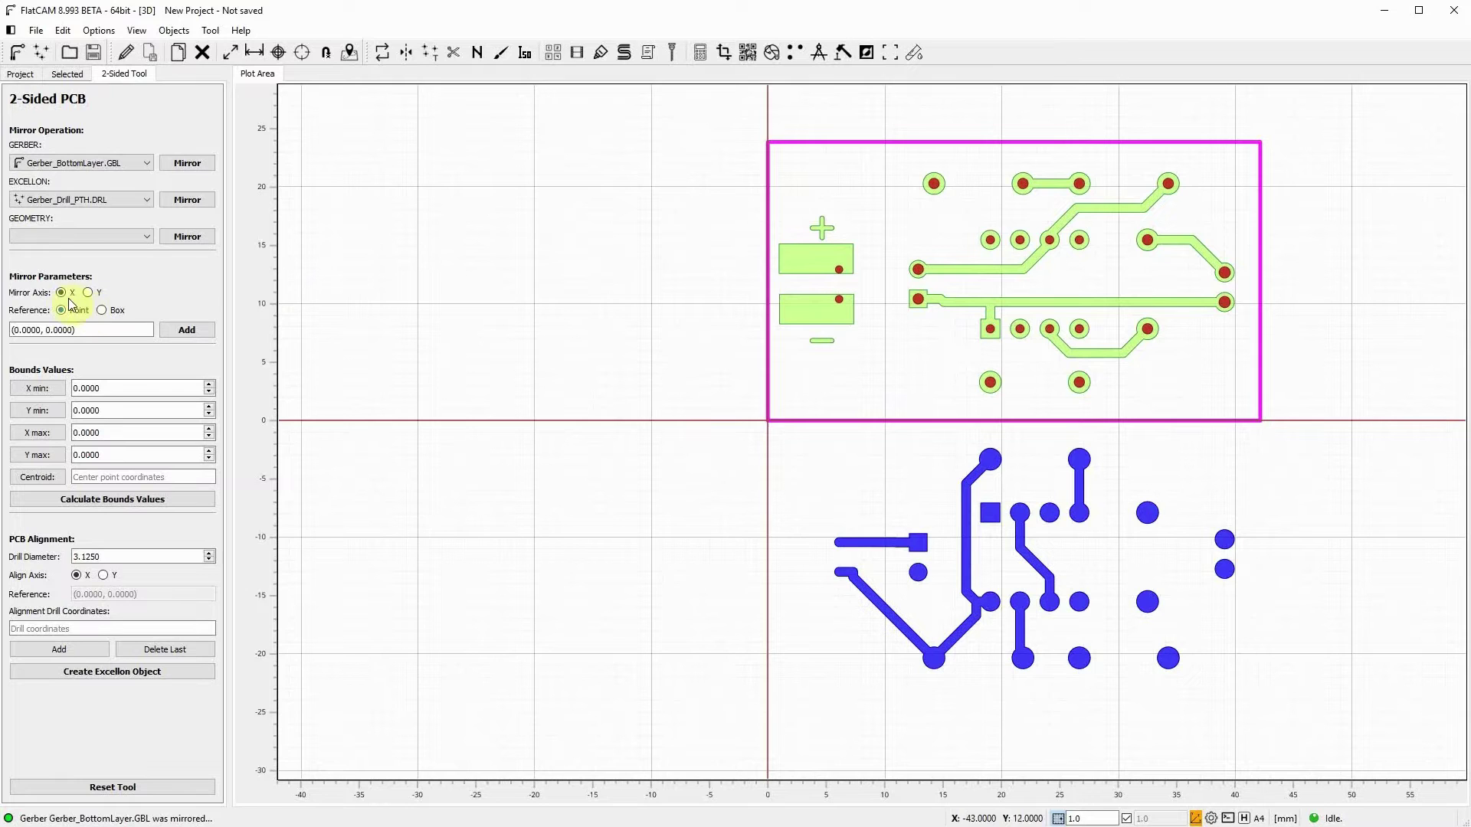
{"action": "left_click", "coordinate": [188, 163]}
{"action": "left_click", "coordinate": [88, 293]}
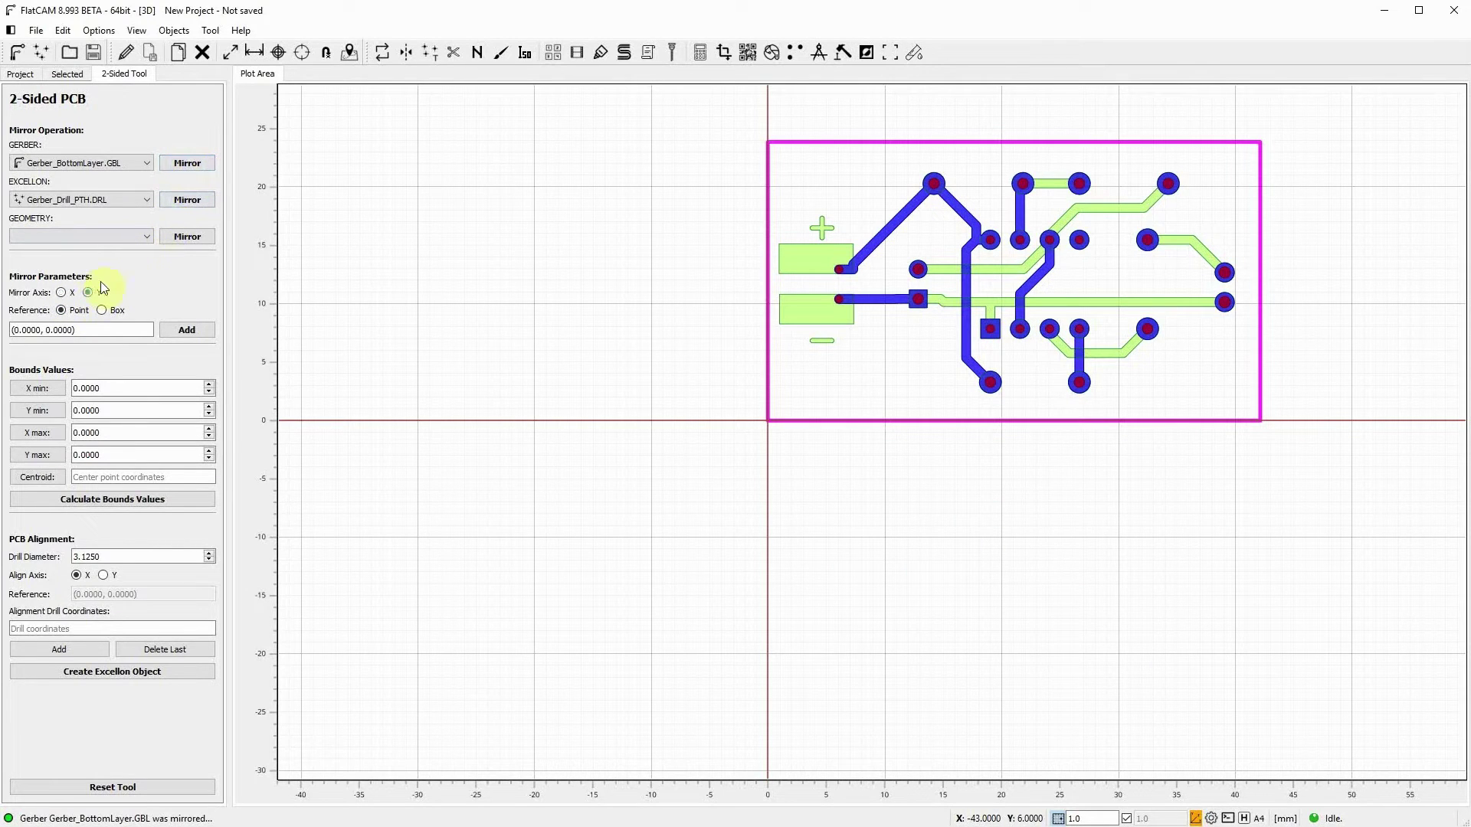
{"action": "left_click", "coordinate": [186, 164]}
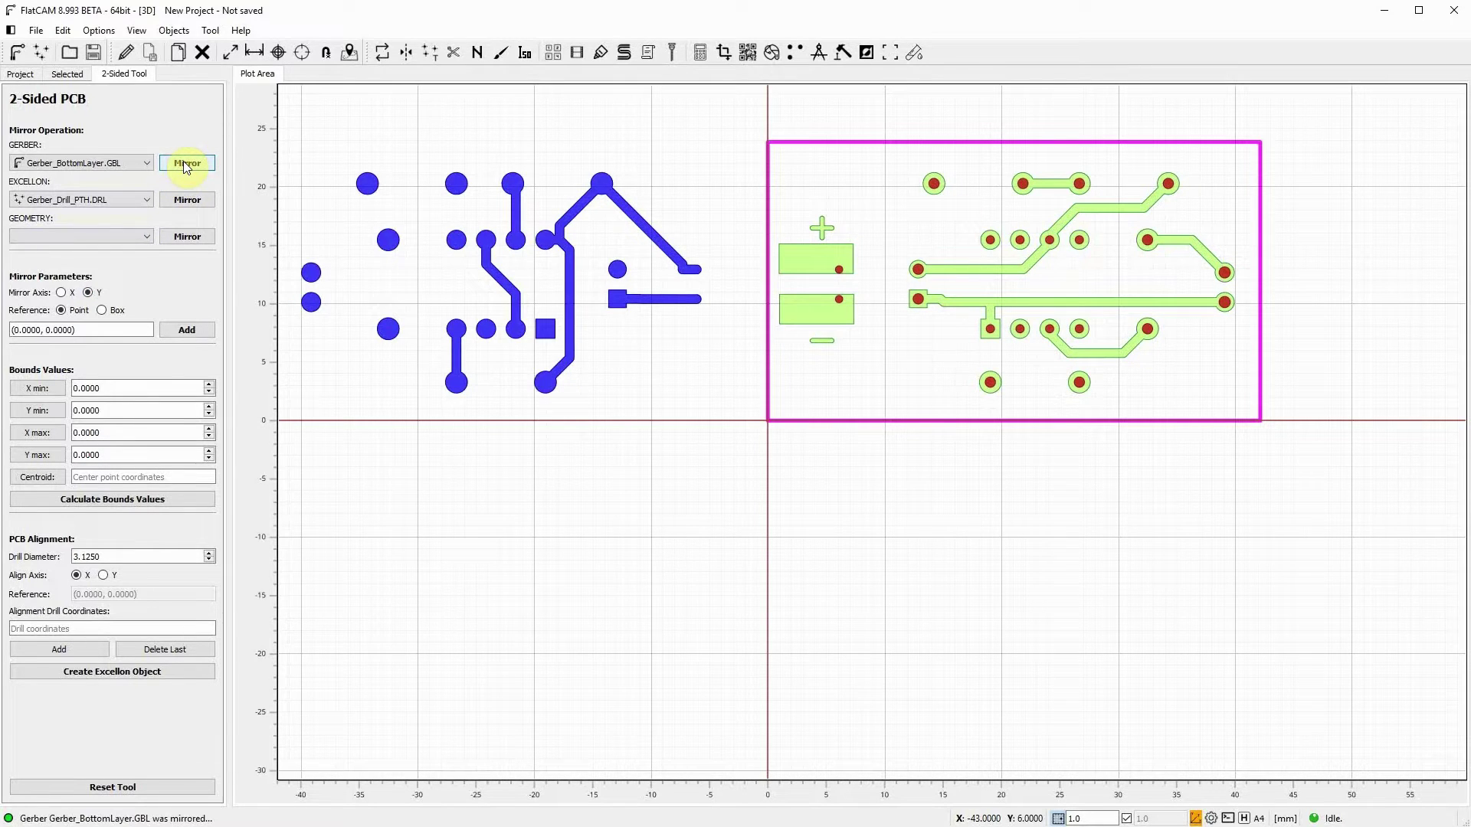
{"action": "left_click", "coordinate": [187, 164]}
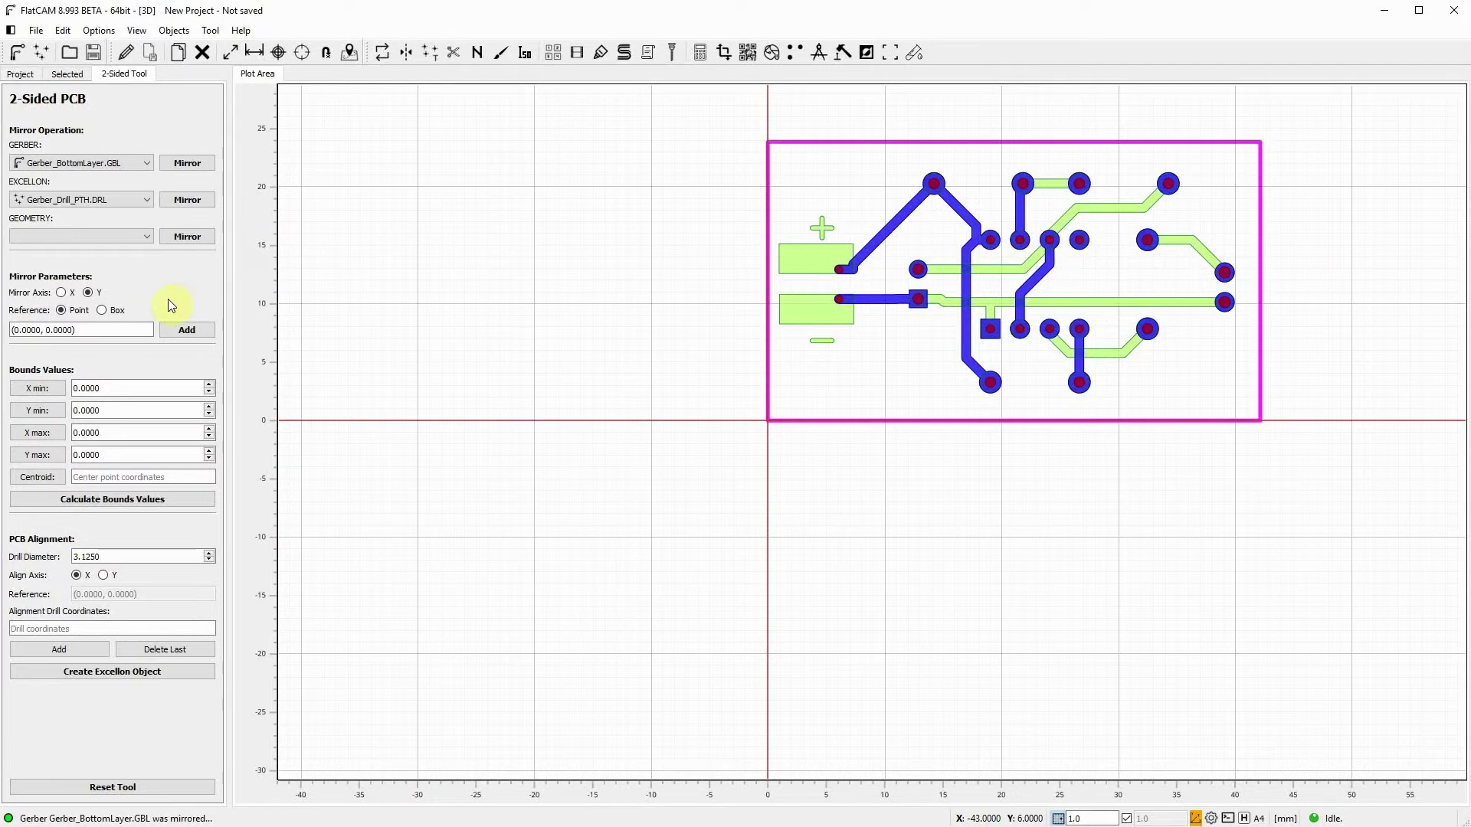
- Set the mirror reference to Box using Gerber_BoardOutline.GKO as the reference object
{"action": "left_click", "coordinate": [101, 310]}
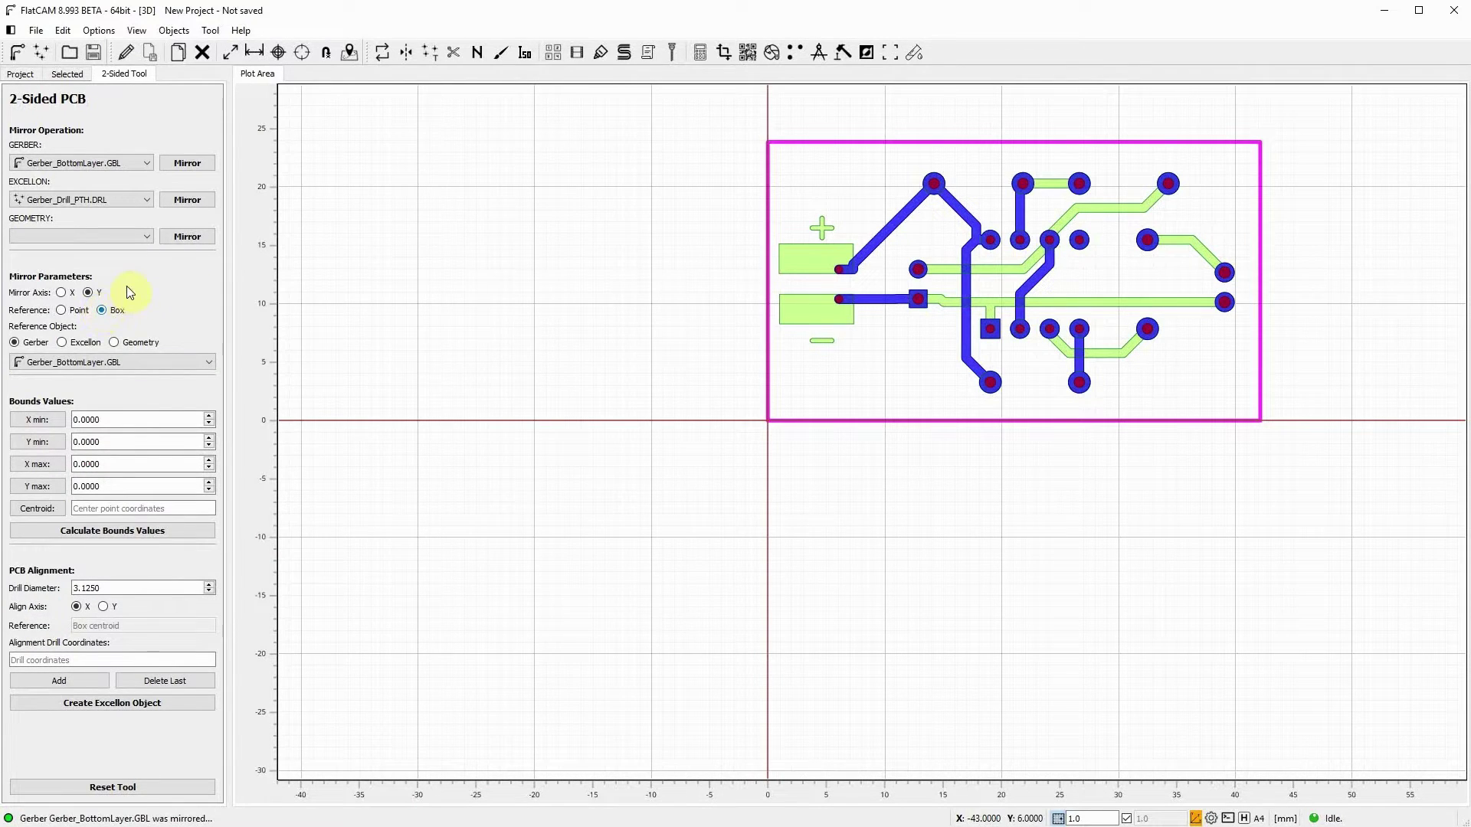
{"action": "left_click", "coordinate": [140, 360]}
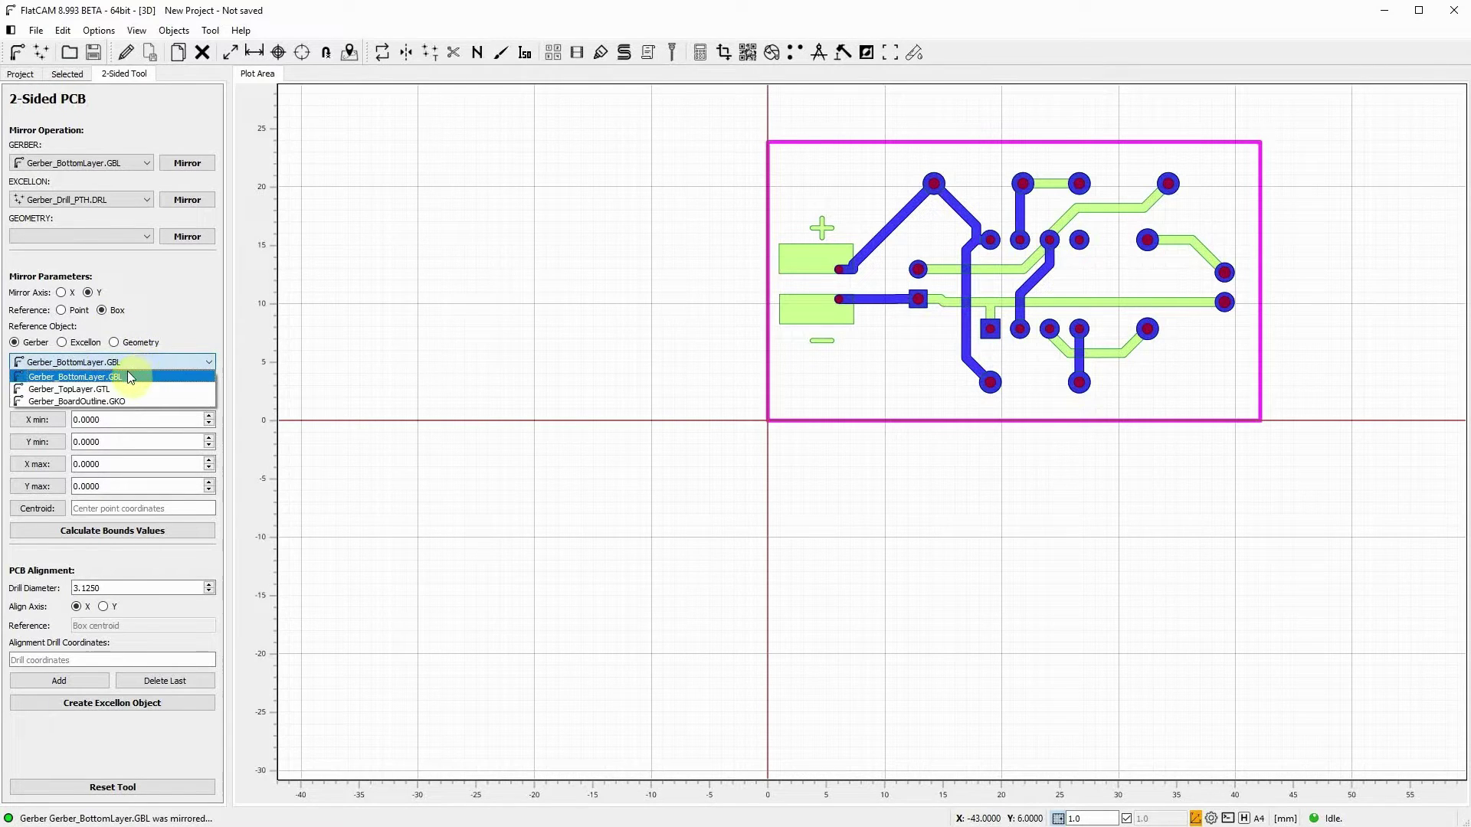
{"action": "left_click", "coordinate": [112, 402]}
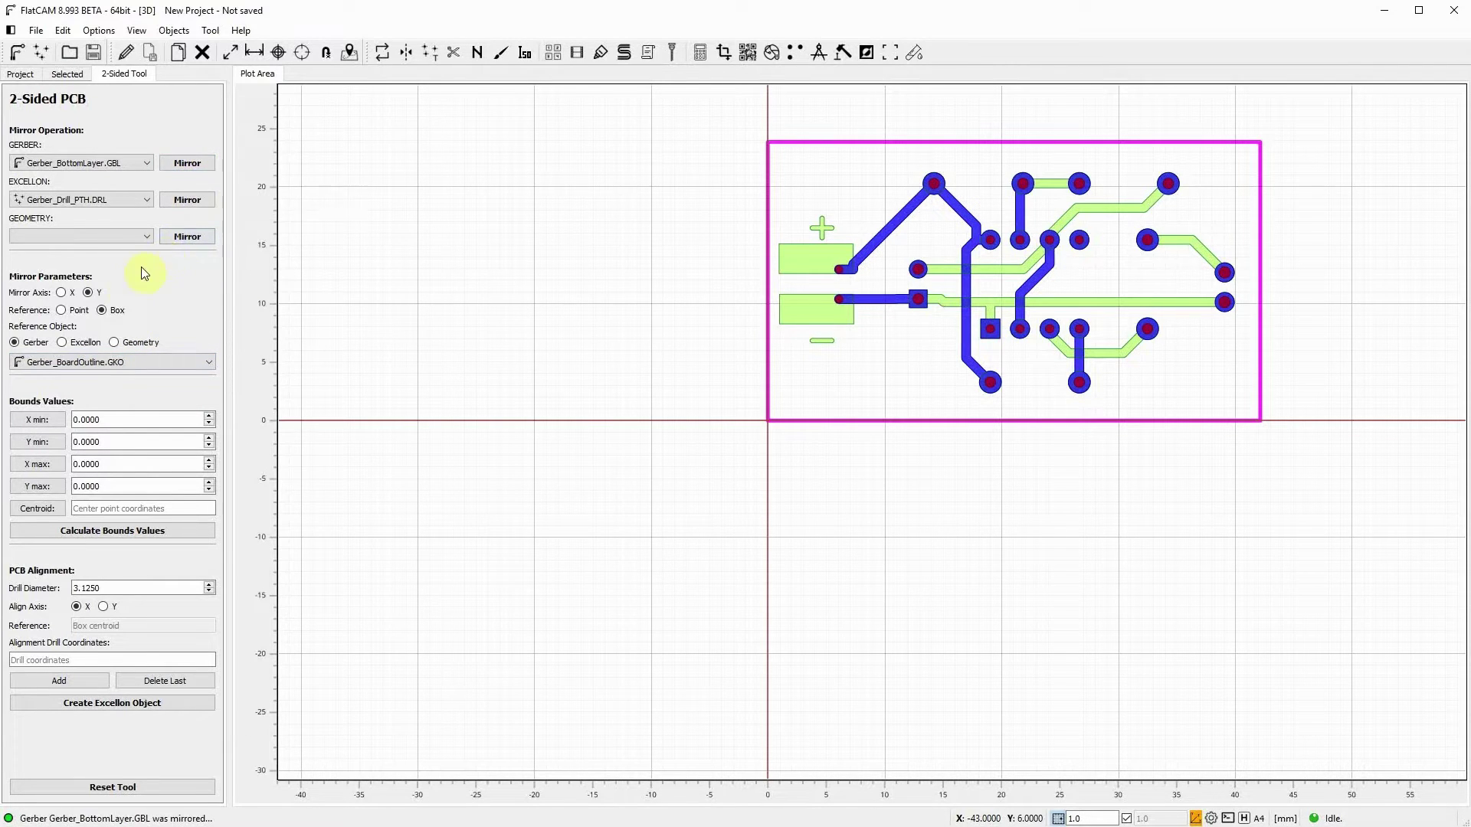
- Mirror the bottom copper Gerber and the PTH drill file about the X axis
{"action": "left_click", "coordinate": [61, 293]}
{"action": "left_click", "coordinate": [197, 165]}
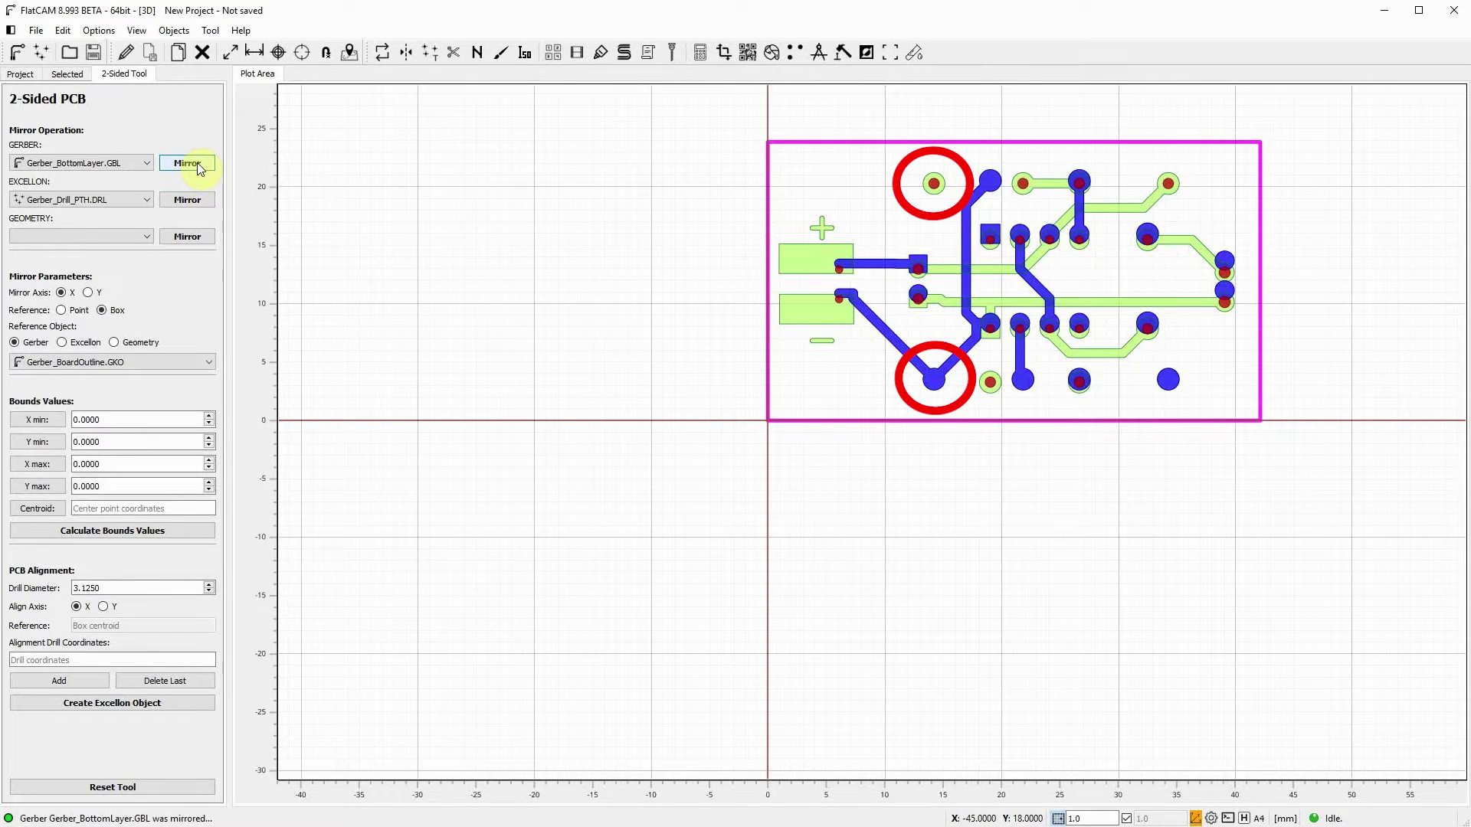
{"action": "left_click", "coordinate": [188, 200]}
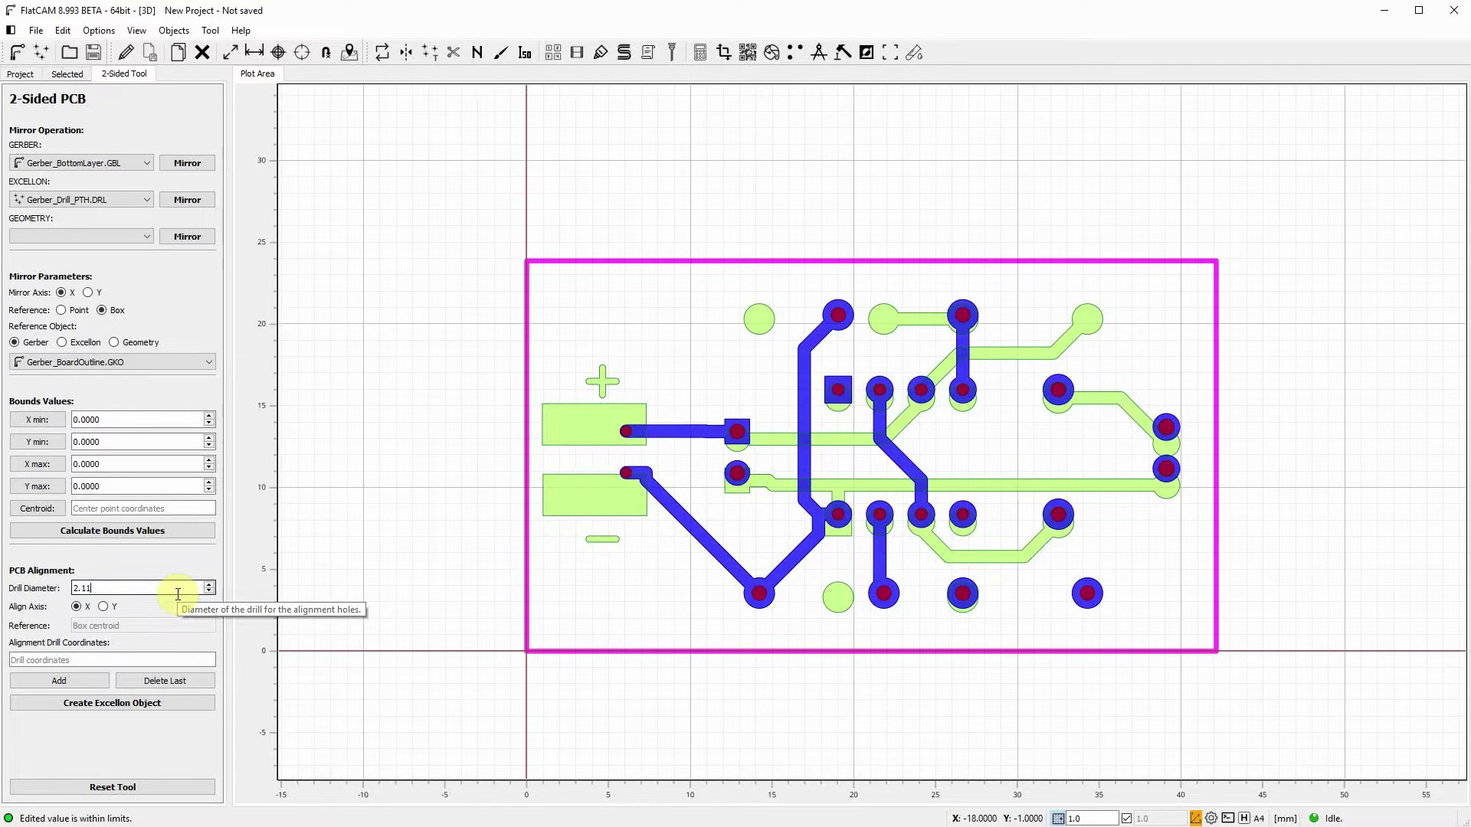
- Add 2.11 mm alignment drills at (40, 27) and (3, 27) and create the Alignment Drills object
{"action": "left_click", "coordinate": [164, 569]}
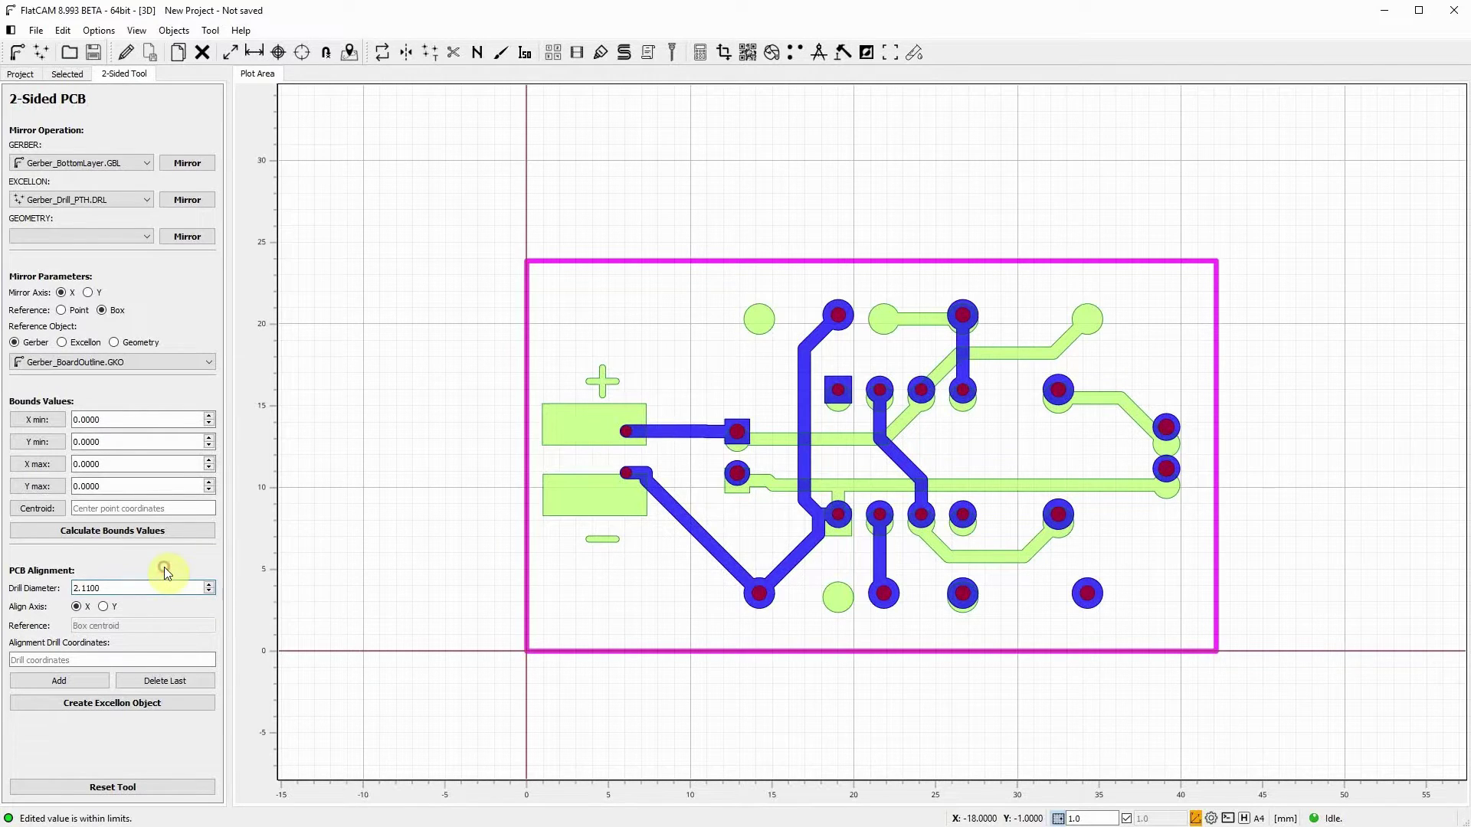
{"action": "left_click", "coordinate": [187, 199]}
{"action": "scroll", "coordinate": [1198, 199], "scroll_direction": "down", "scroll_amount": 1}
{"action": "left_click", "coordinate": [1198, 199], "text": "shift"}
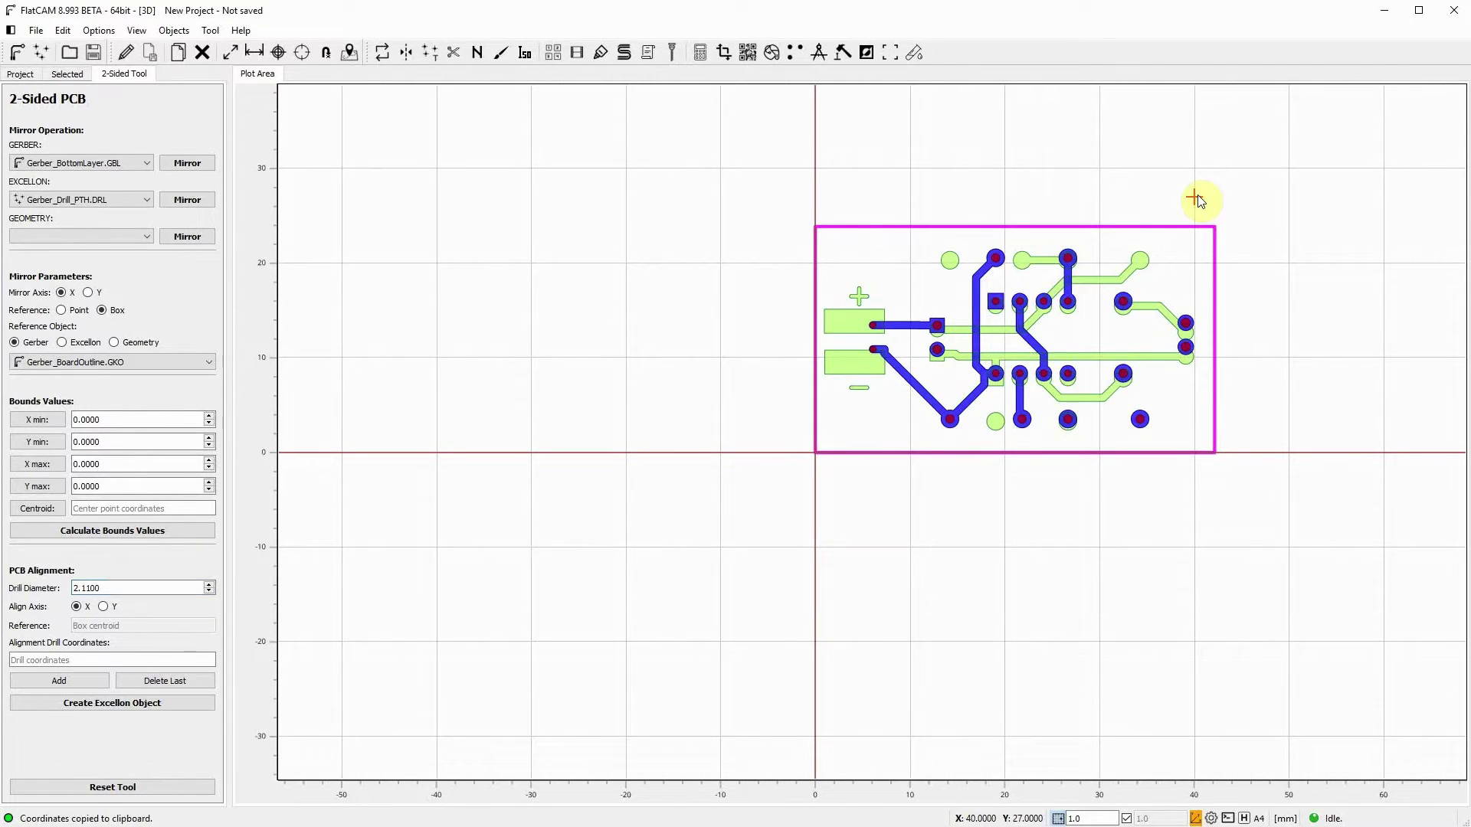
{"action": "left_click", "coordinate": [86, 687]}
{"action": "left_click", "coordinate": [70, 683]}
{"action": "left_click", "coordinate": [135, 703]}
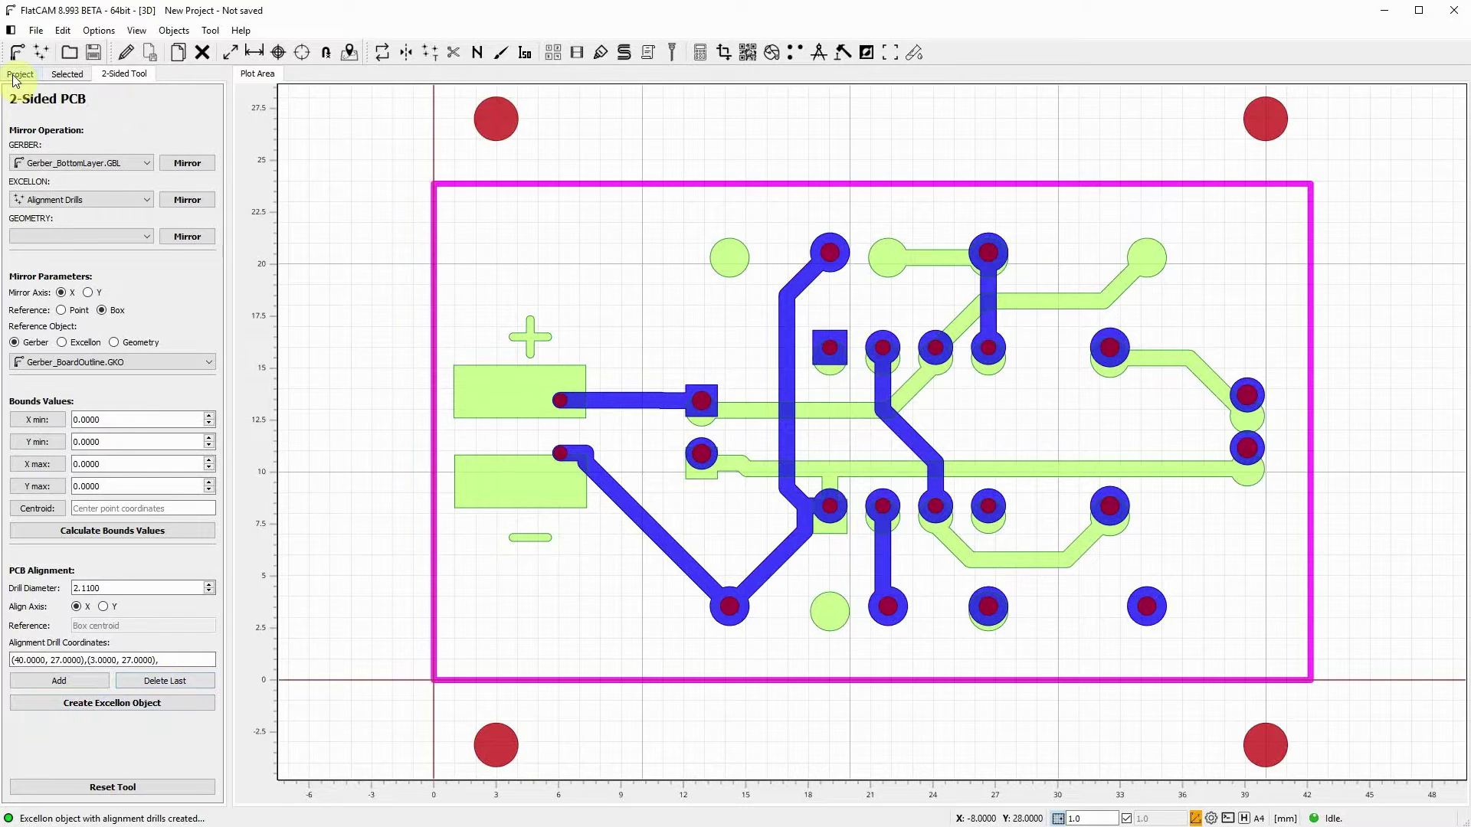
- Select Alignment Drills in the project tree and show its drilling parameters (Cut Z -1.7, Feedrate Z 300)
{"action": "left_click", "coordinate": [17, 76]}
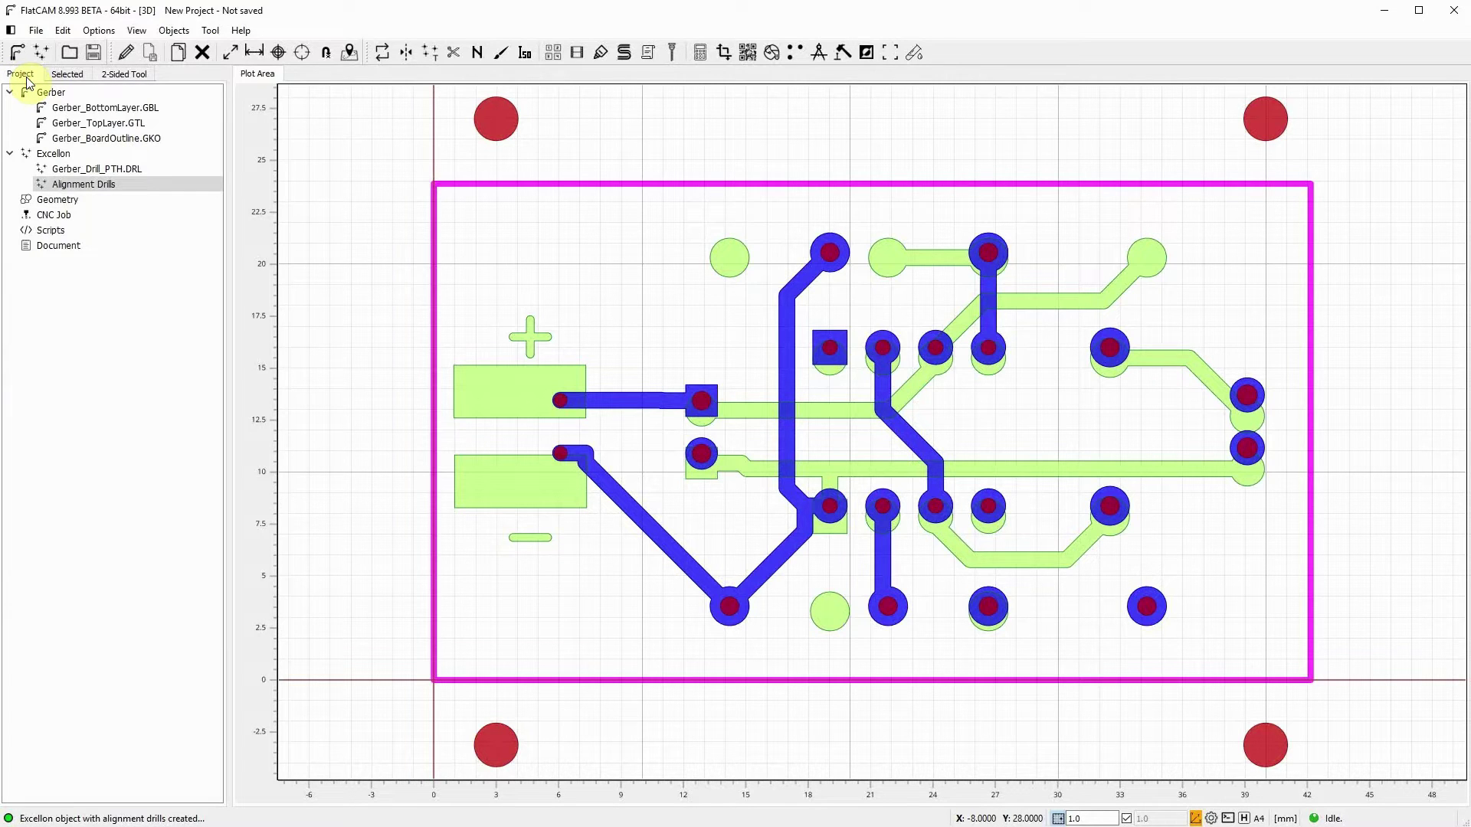
{"action": "left_click", "coordinate": [117, 109]}
{"action": "left_click", "coordinate": [135, 169]}
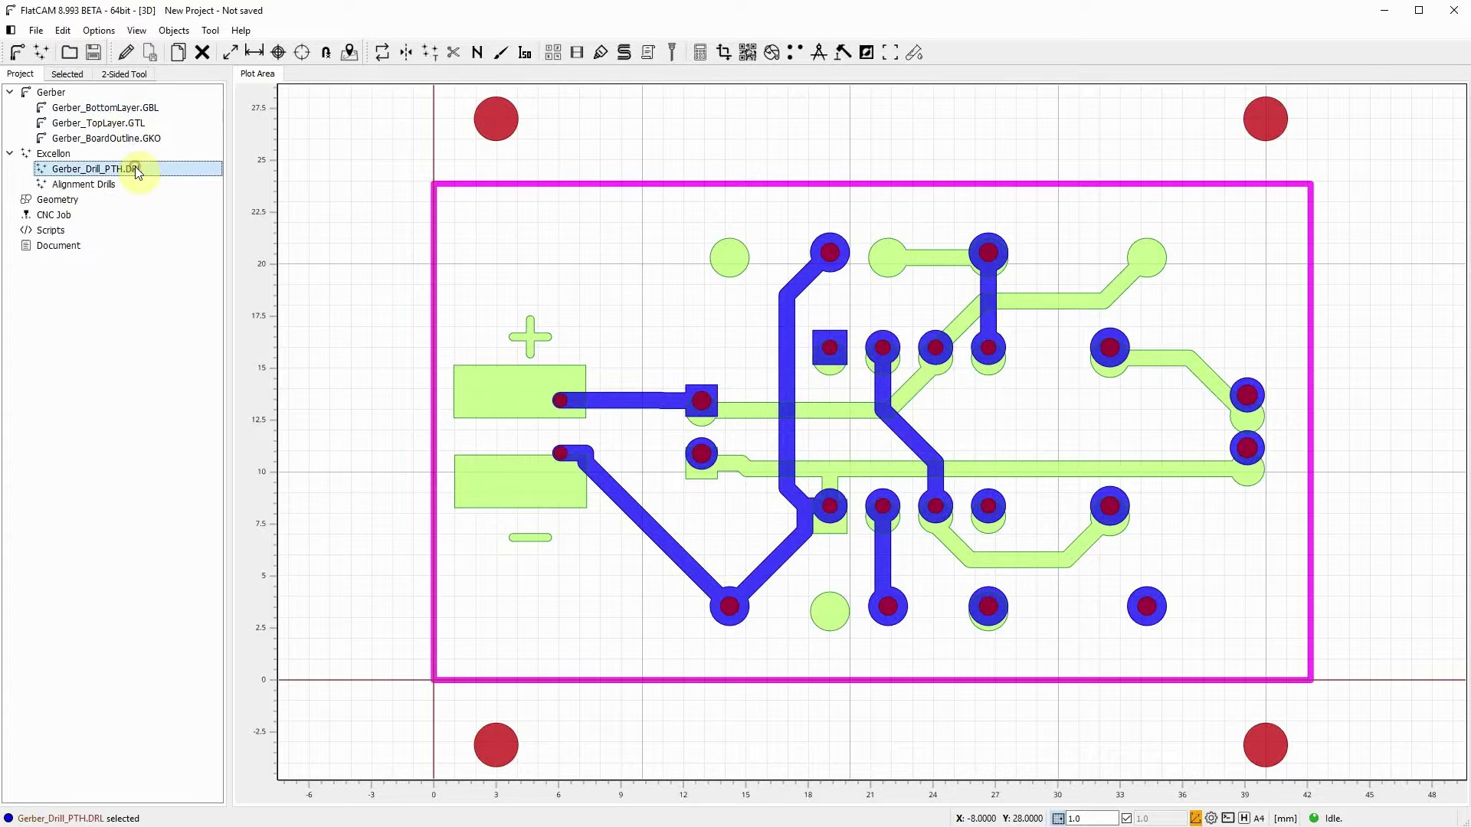
{"action": "left_click", "coordinate": [112, 185]}
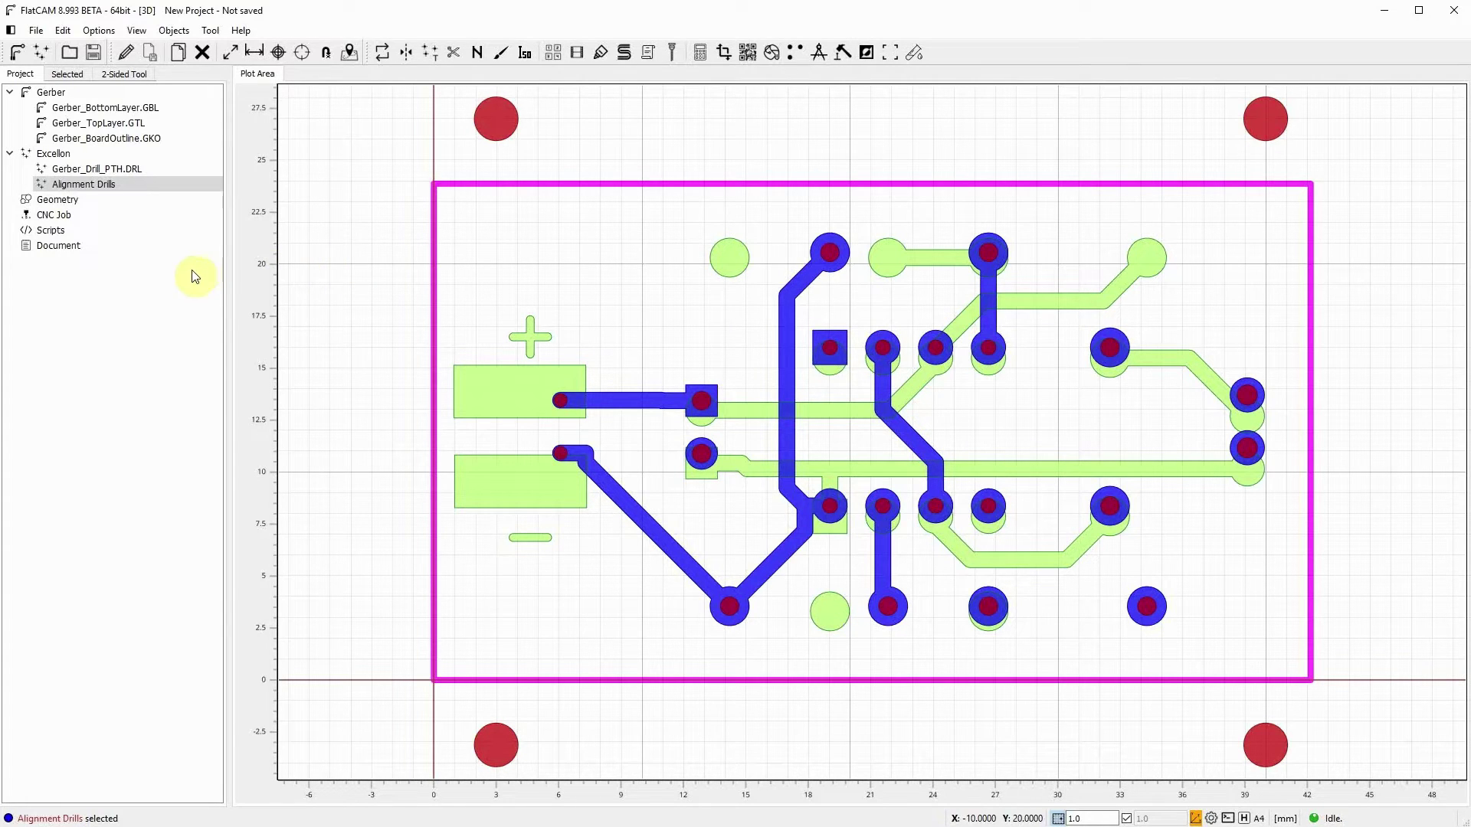
{"action": "left_click", "coordinate": [93, 188]}
{"action": "left_click", "coordinate": [92, 187]}
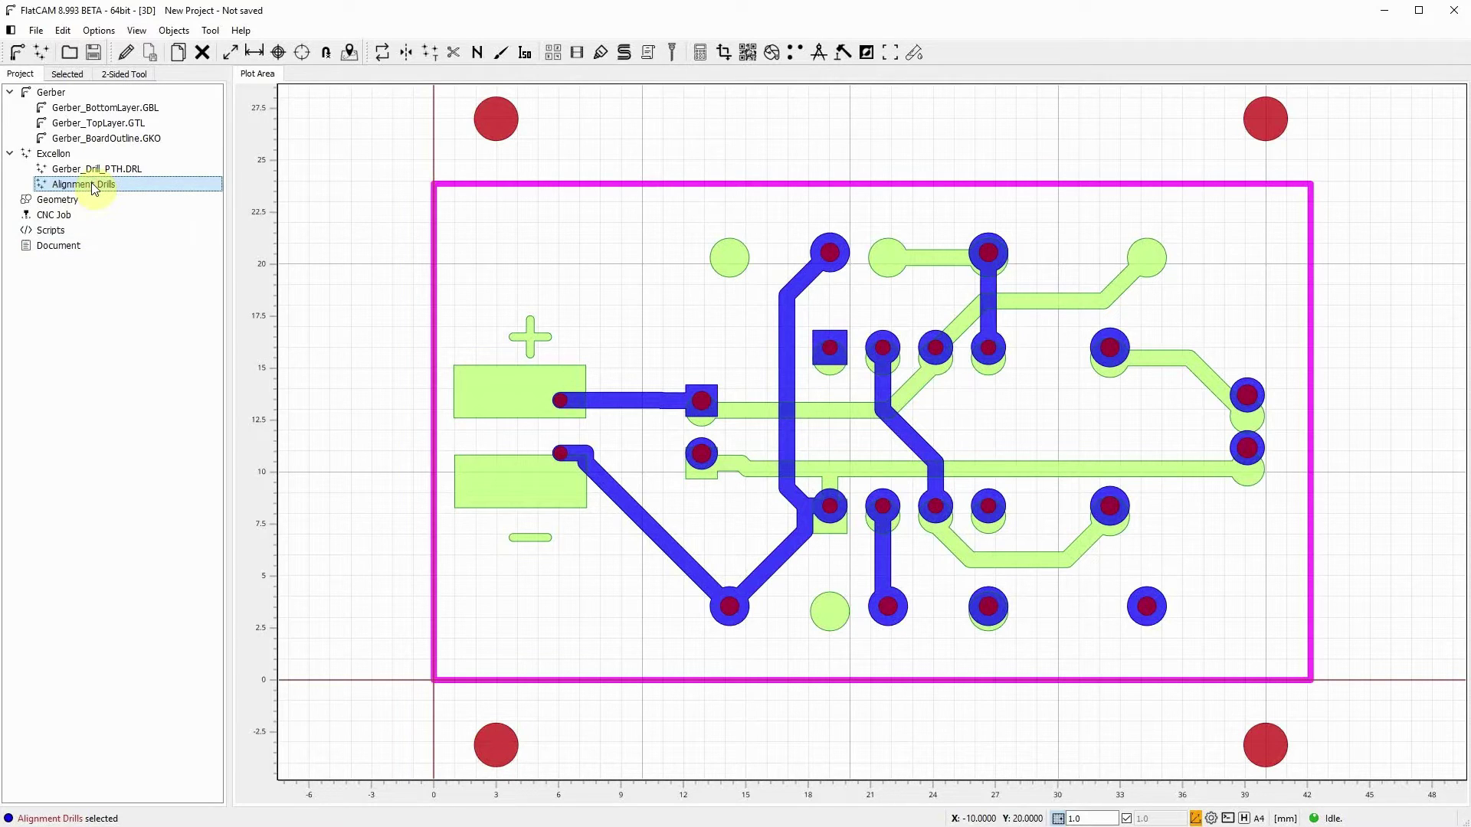
{"action": "left_click", "coordinate": [70, 74]}
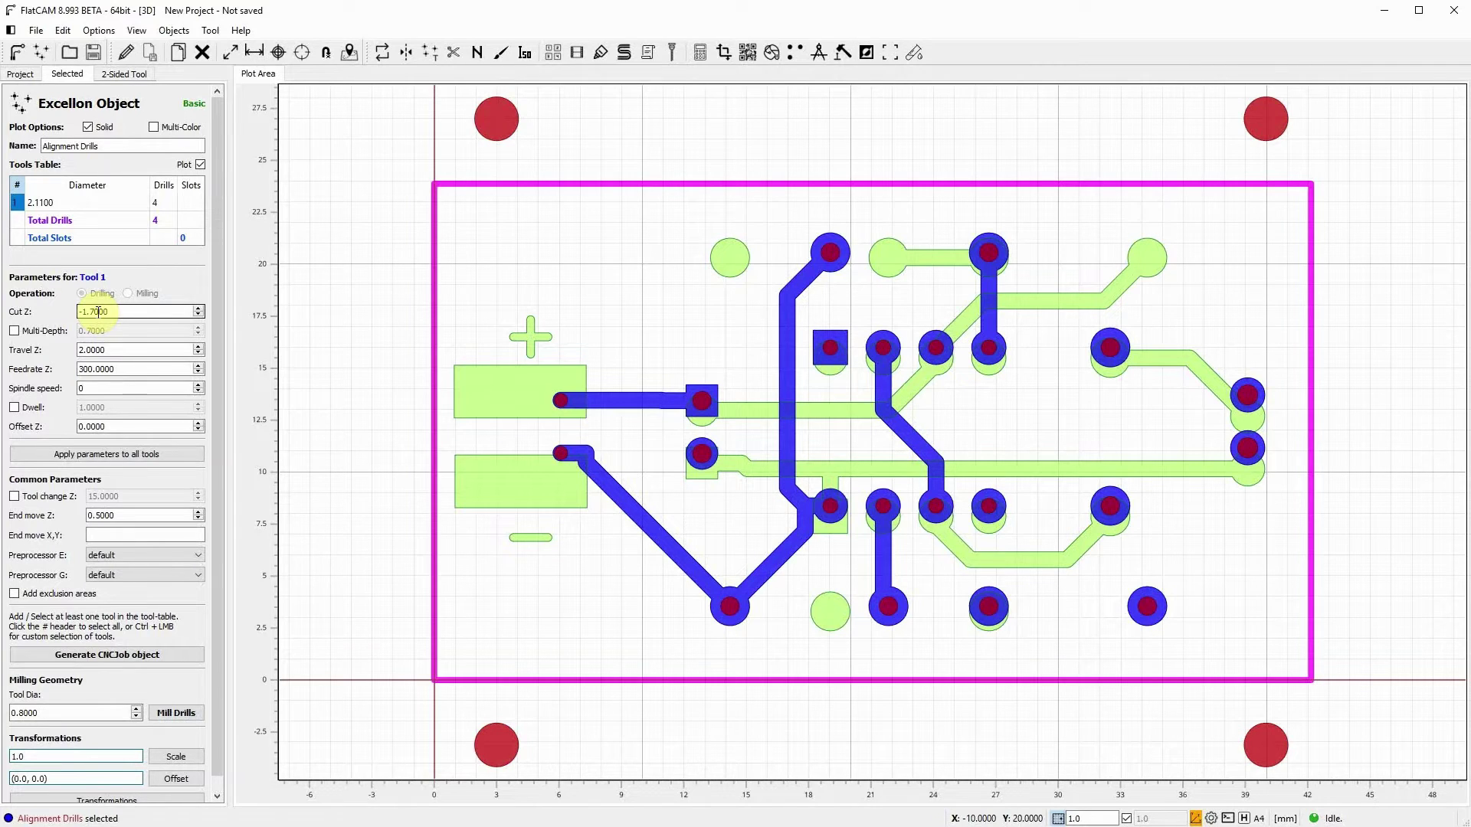
- Set the Alignment Drills Cut Z to -8 and Feedrate Z to 100
{"action": "key", "text": "1"}
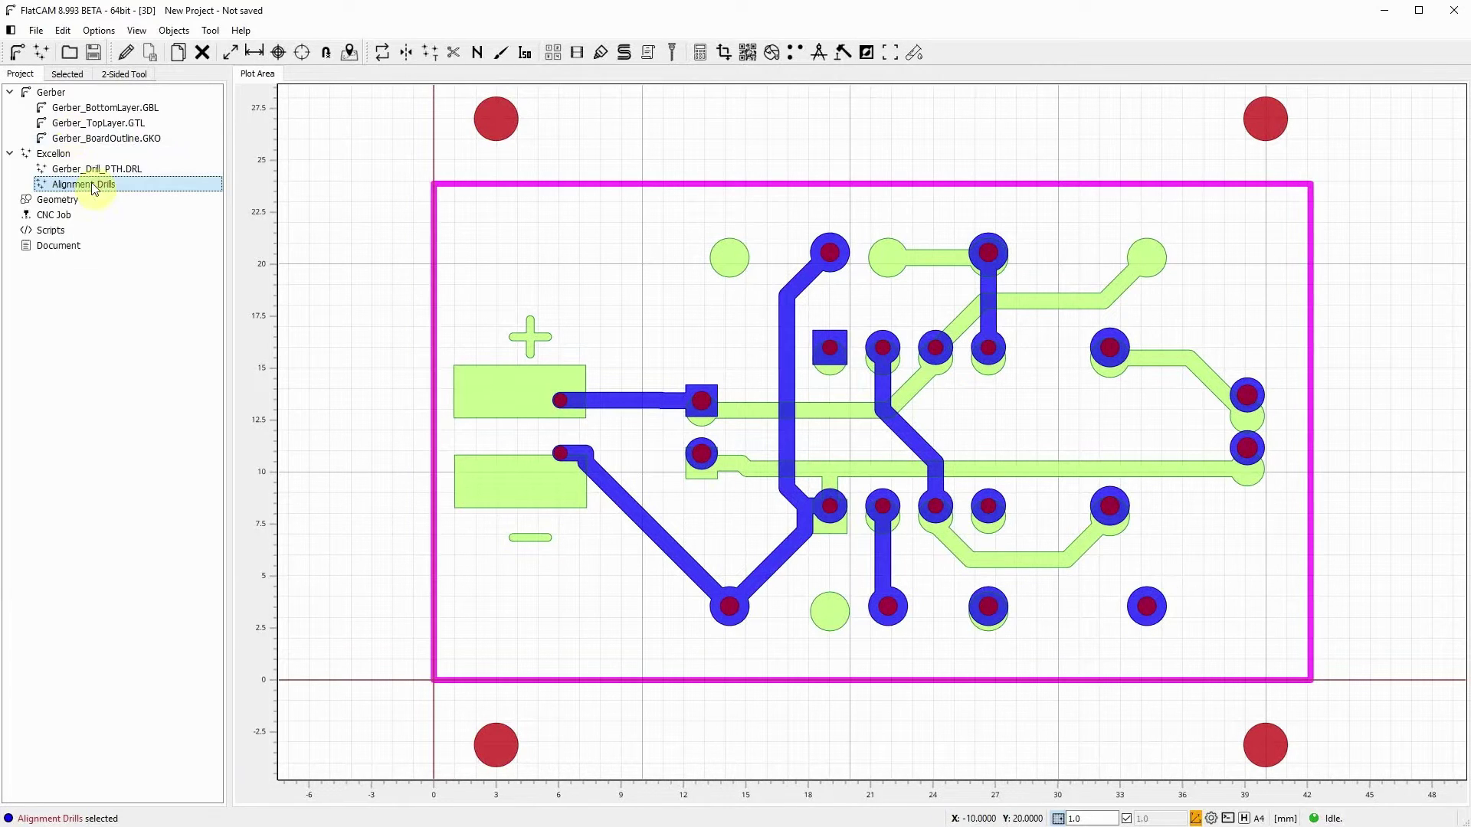
{"action": "left_click", "coordinate": [68, 74]}
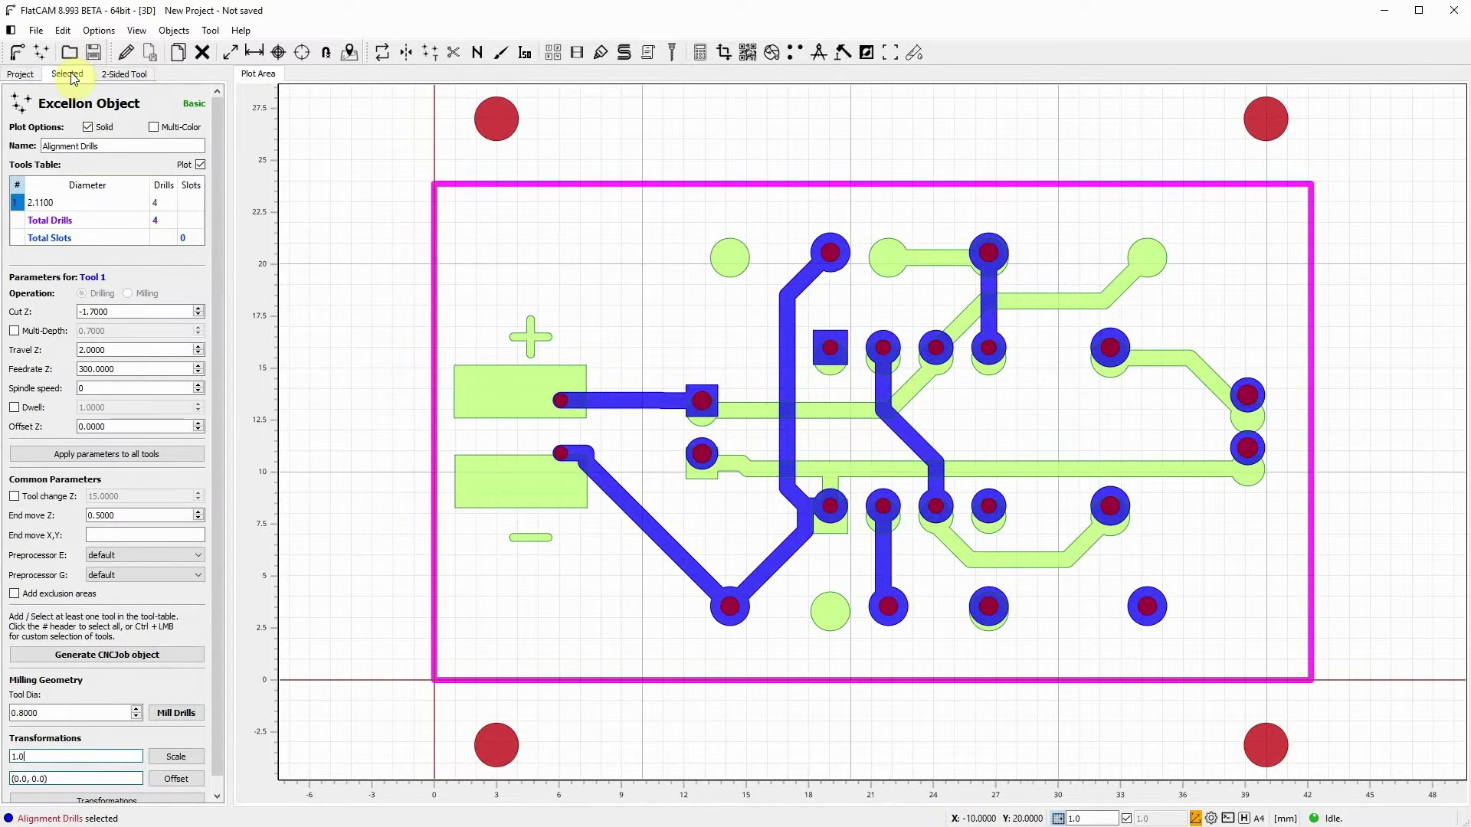
{"action": "left_click", "coordinate": [100, 314]}
{"action": "double_click", "coordinate": [98, 311]}
{"action": "type", "text": "-8"}
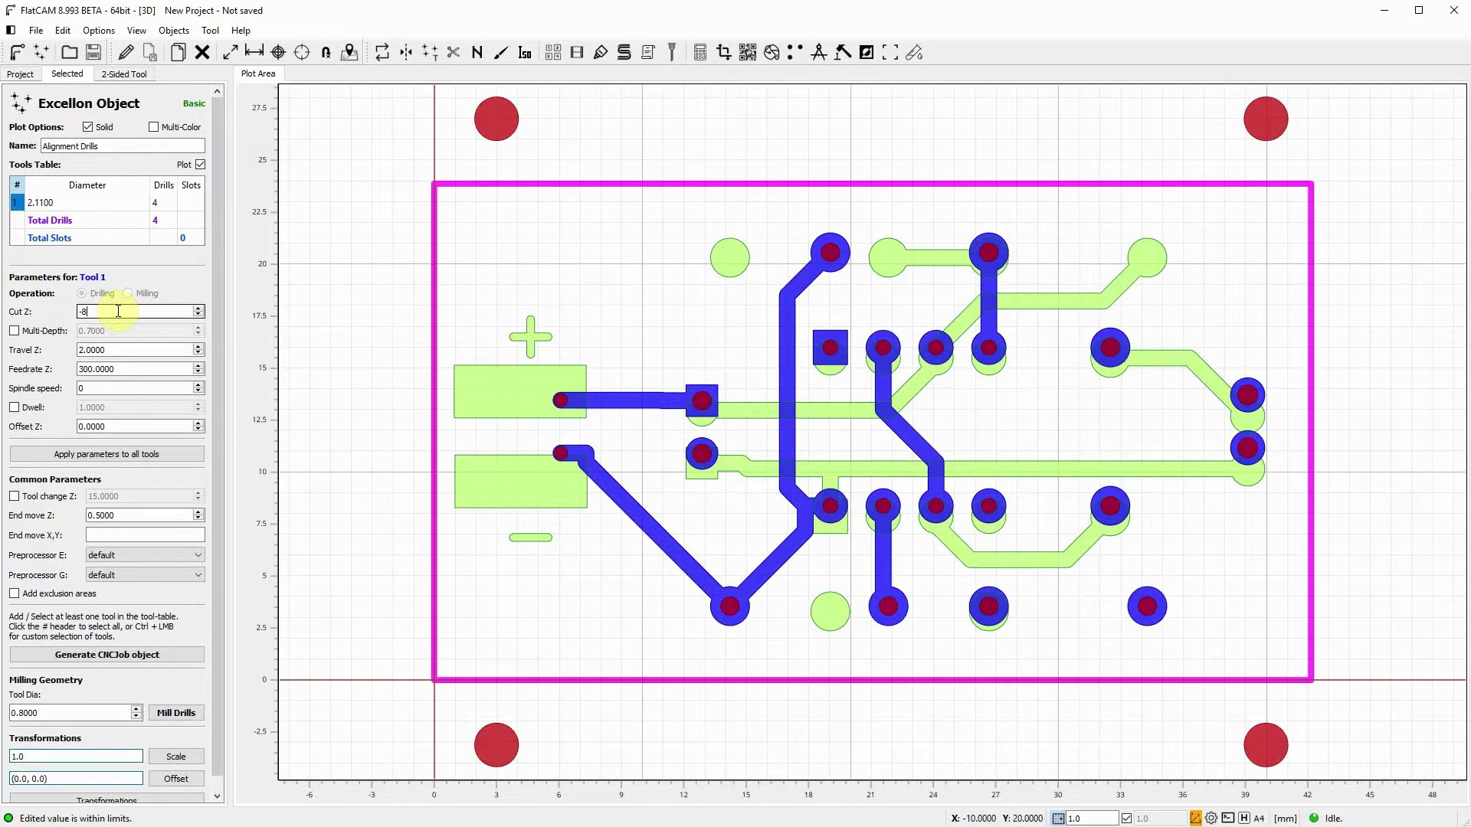
{"action": "left_click", "coordinate": [114, 349]}
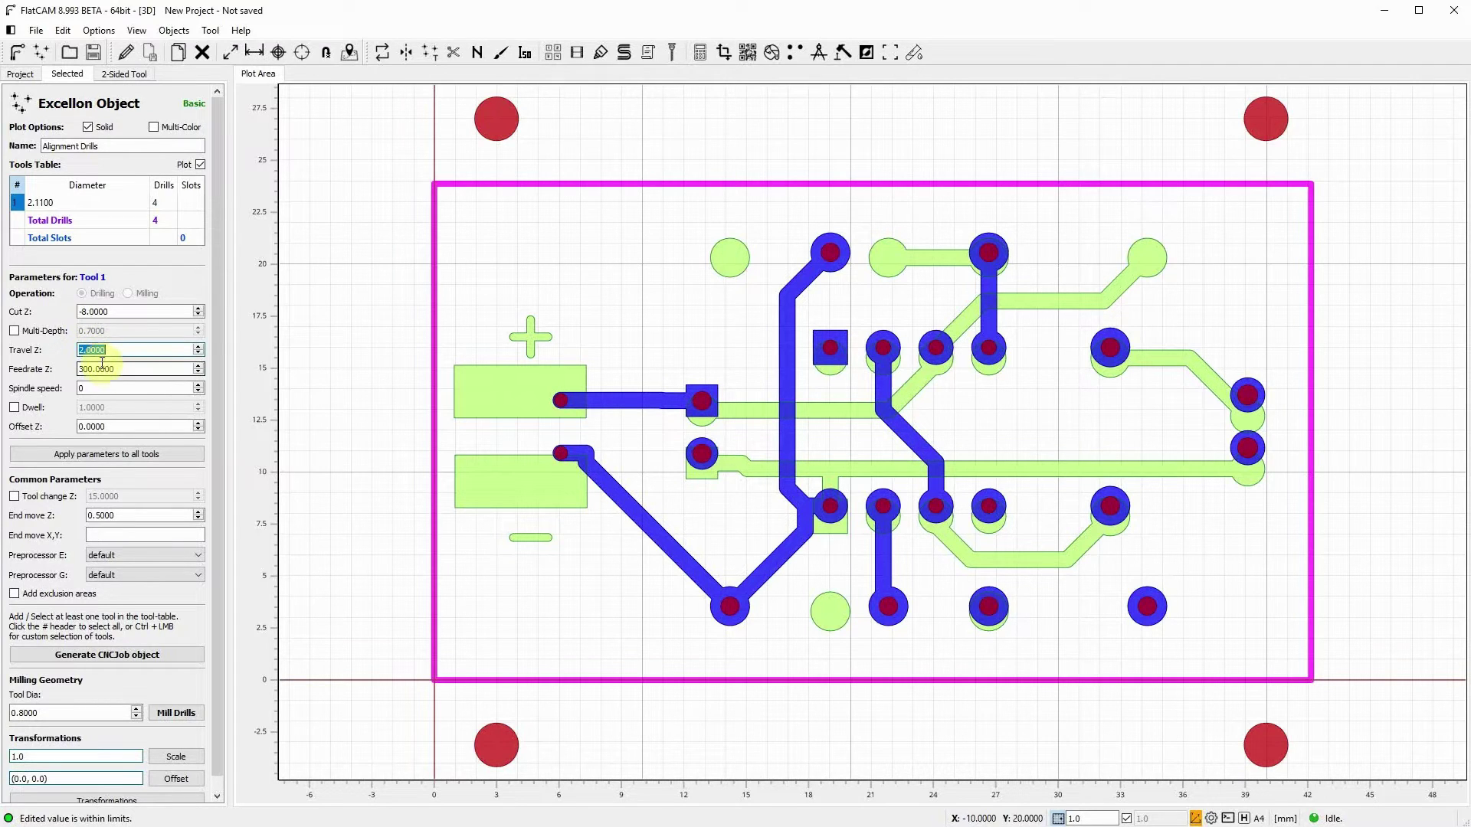
{"action": "left_click", "coordinate": [114, 369]}
{"action": "key", "text": "ctrl+a"}
{"action": "type", "text": "100"}
{"action": "key", "text": "Tab"}
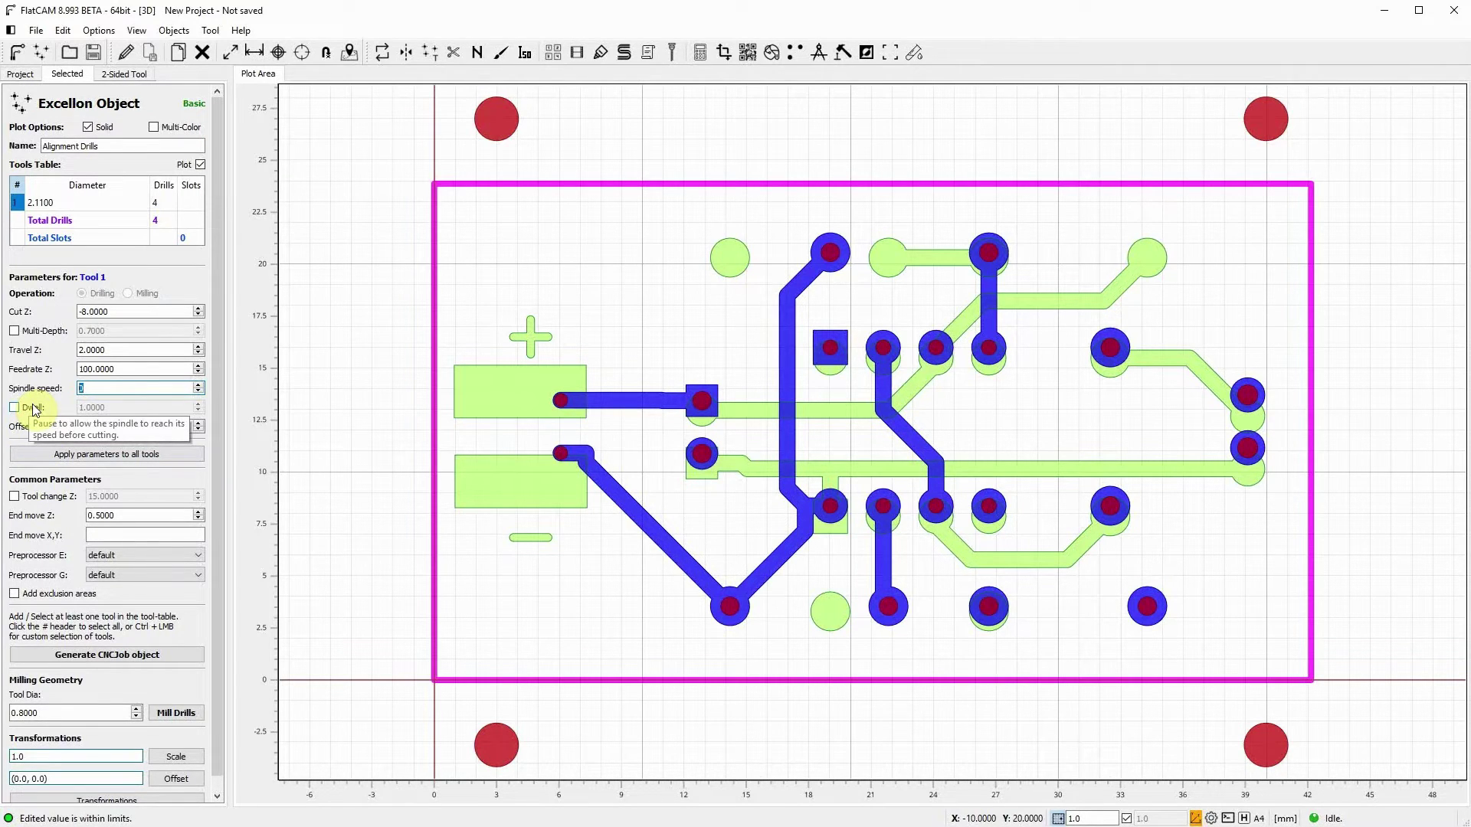
- Set End move Z to 2 and the milling tool diameter to 1.81
{"action": "left_click", "coordinate": [102, 515]}
{"action": "type", "text": "2"}
{"action": "key", "text": "Tab"}
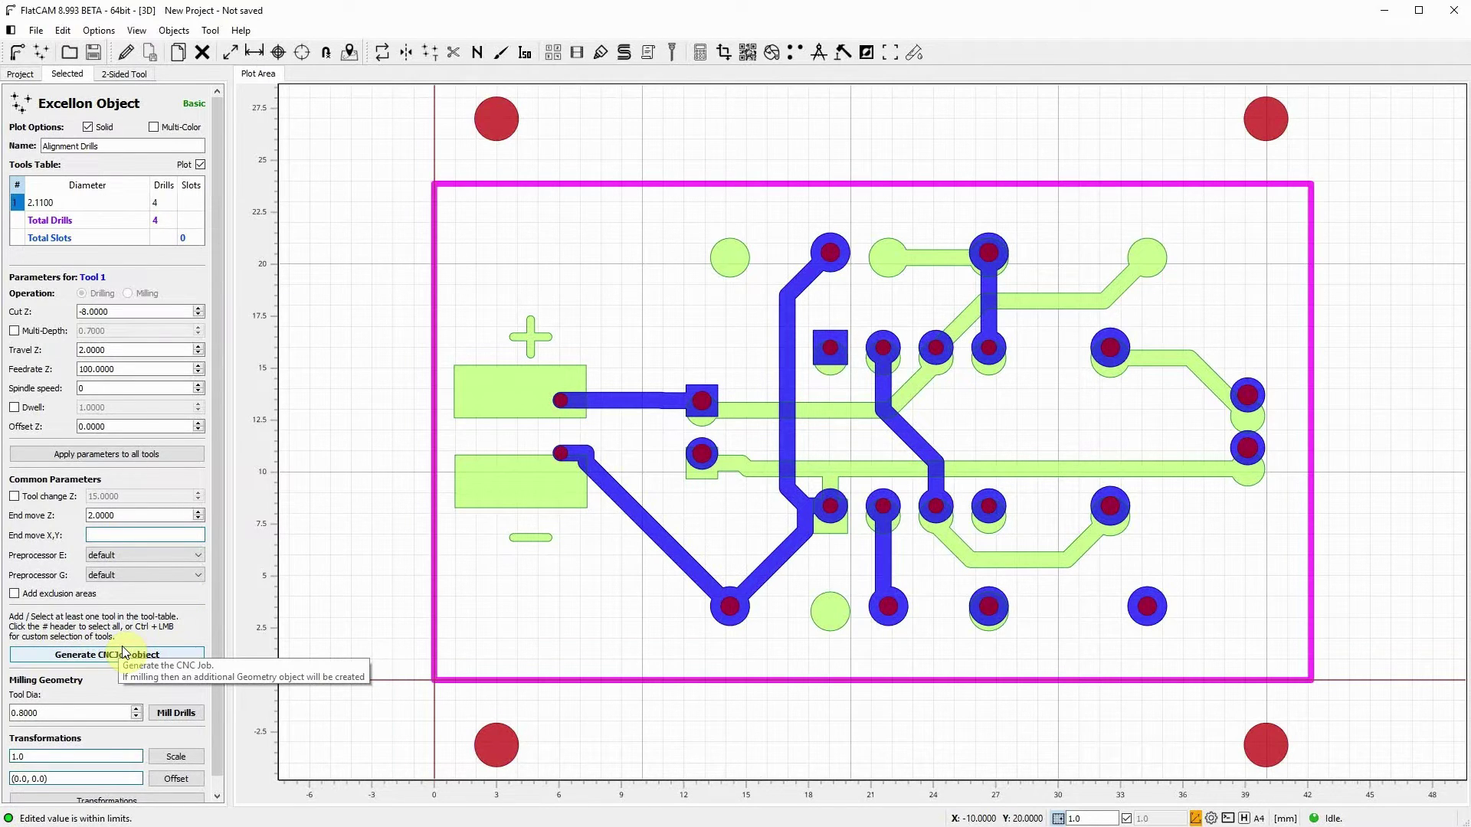
{"action": "left_click", "coordinate": [43, 713]}
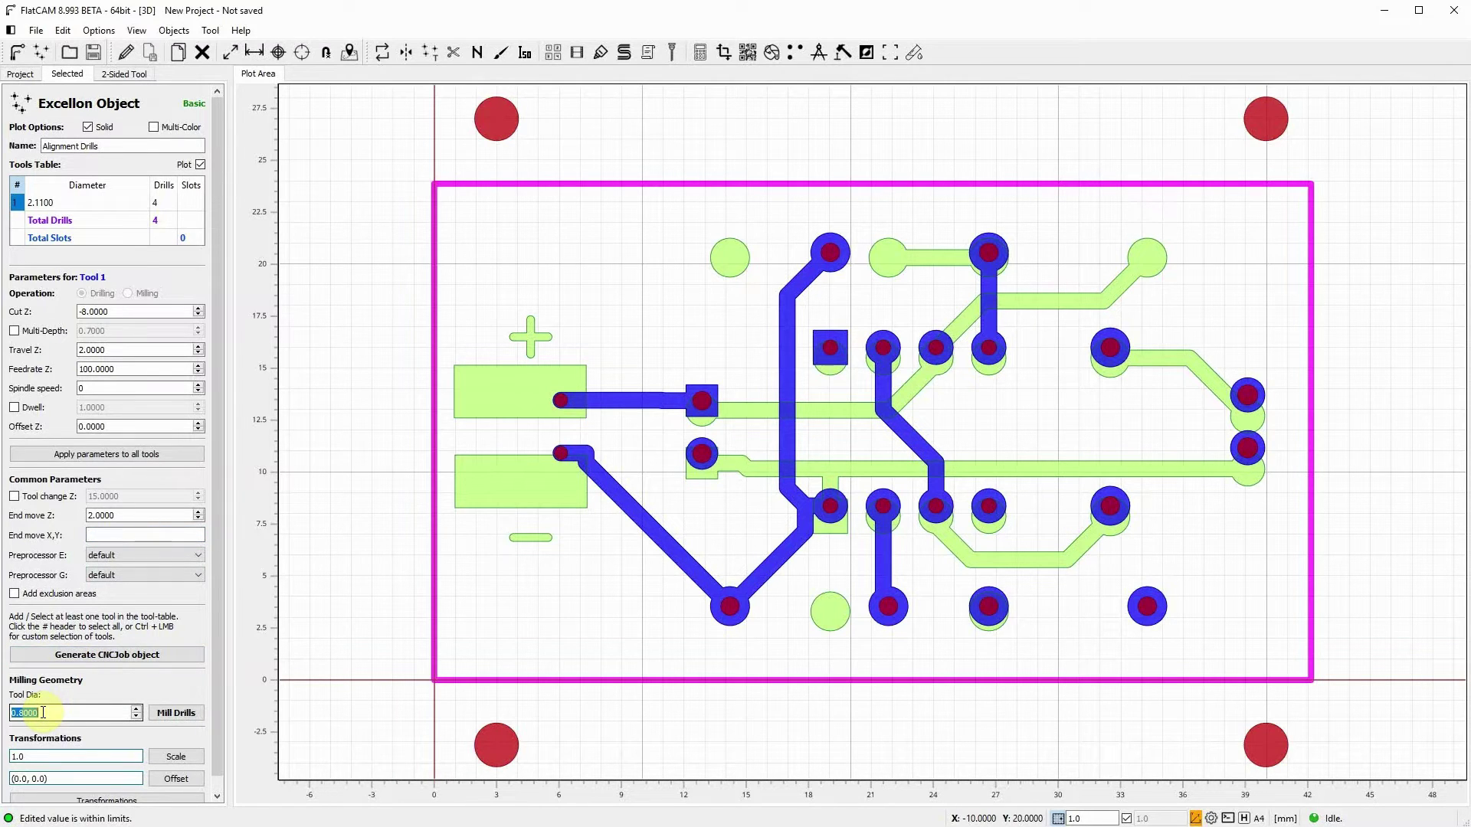
{"action": "type", "text": "1.81"}
{"action": "key", "text": "Return"}
- Create the Alignment Drills_mill geometry and set its Cut Z to -8
{"action": "left_click", "coordinate": [175, 714]}
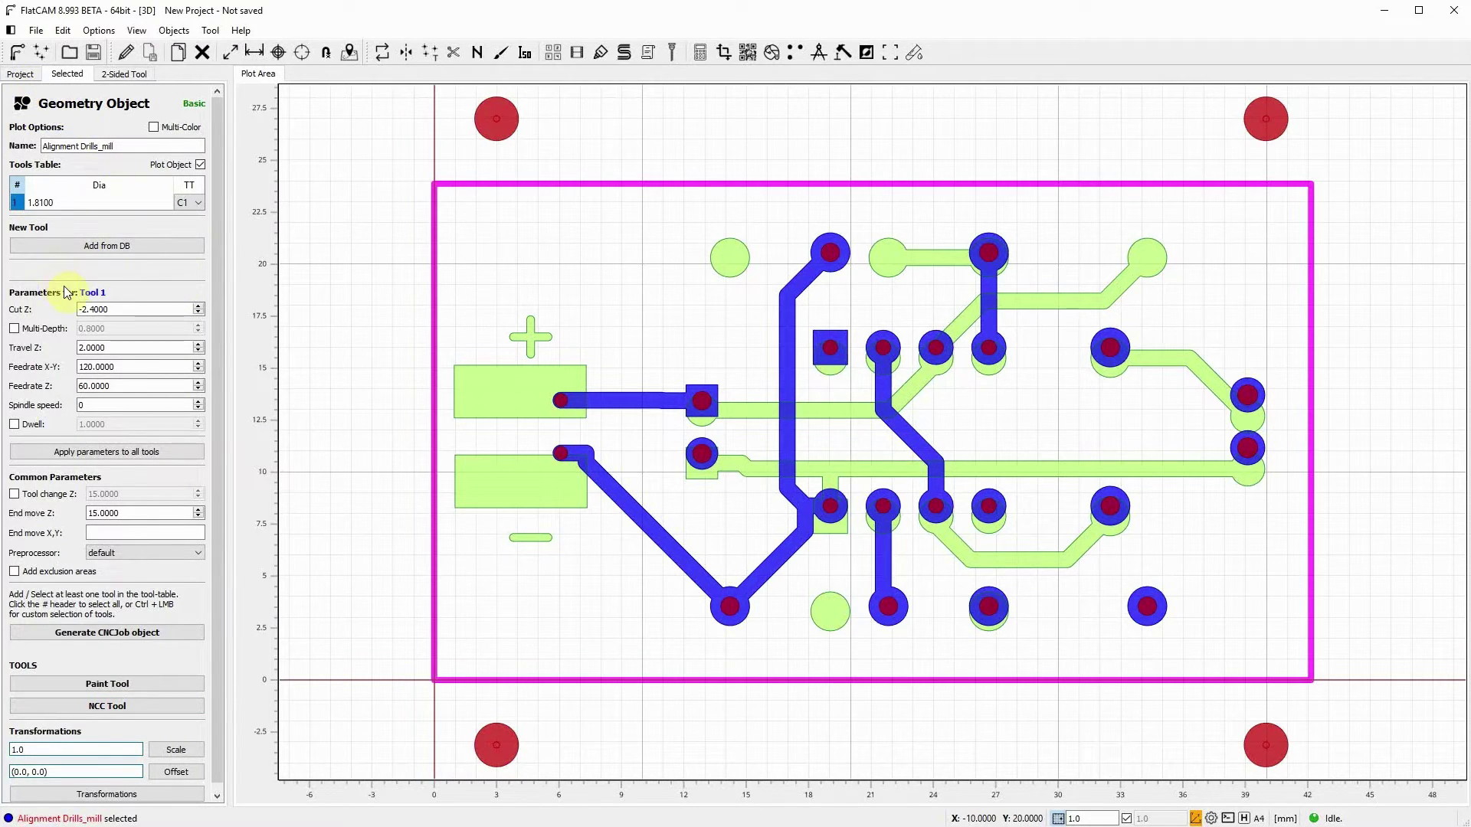
{"action": "left_click_drag", "start_coordinate": [78, 309], "coordinate": [105, 310]}
{"action": "type", "text": "-1.4"}
{"action": "key", "text": "Return"}
{"action": "type", "text": "-8"}
{"action": "key", "text": "Return"}
- Enable Multi-Depth at 0.8 per pass, set End move Z 2, and generate the CNC job
{"action": "left_click", "coordinate": [14, 330]}
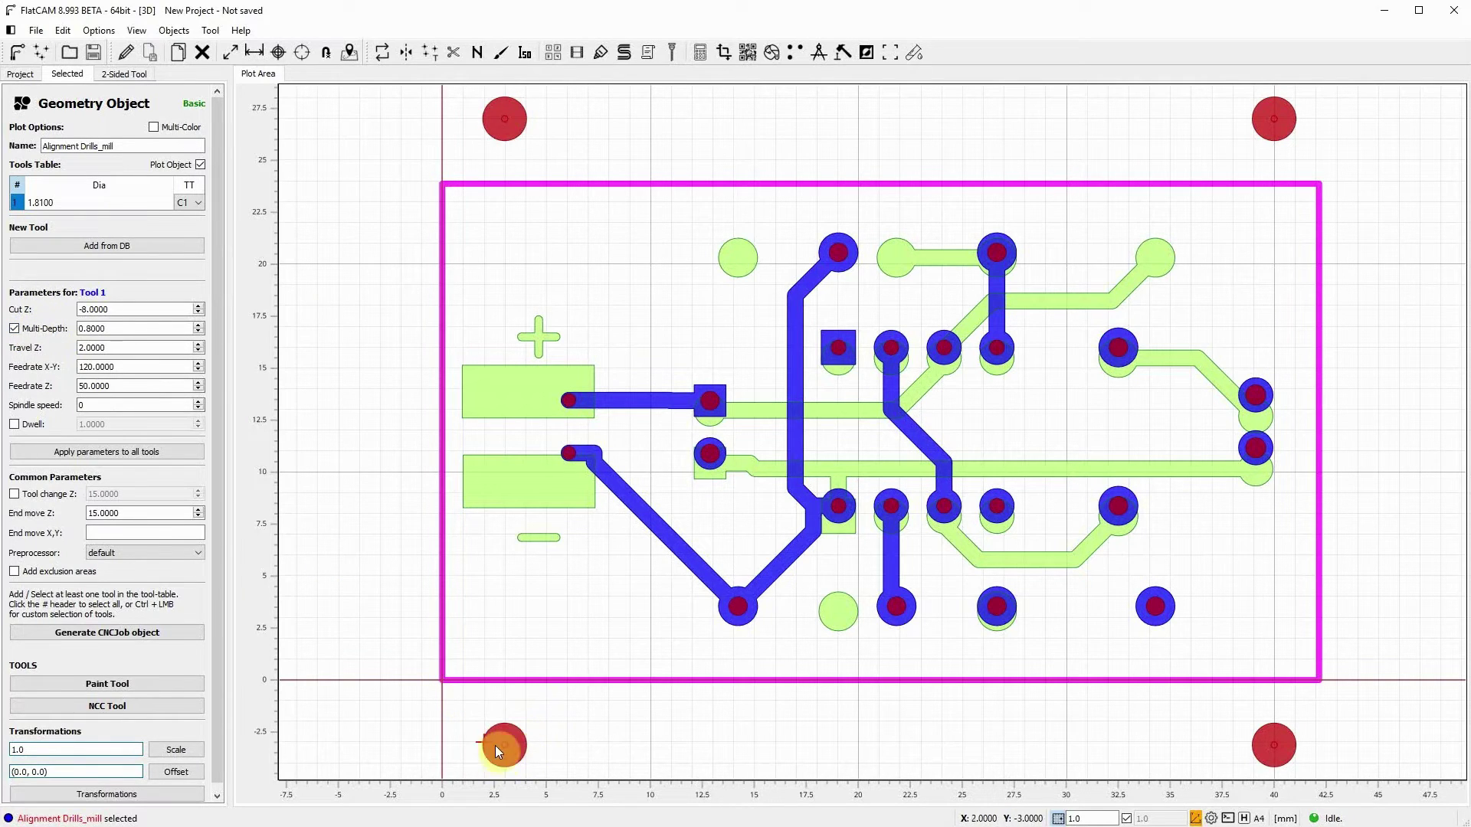
{"action": "left_click", "coordinate": [125, 329]}
{"action": "double_click", "coordinate": [105, 513]}
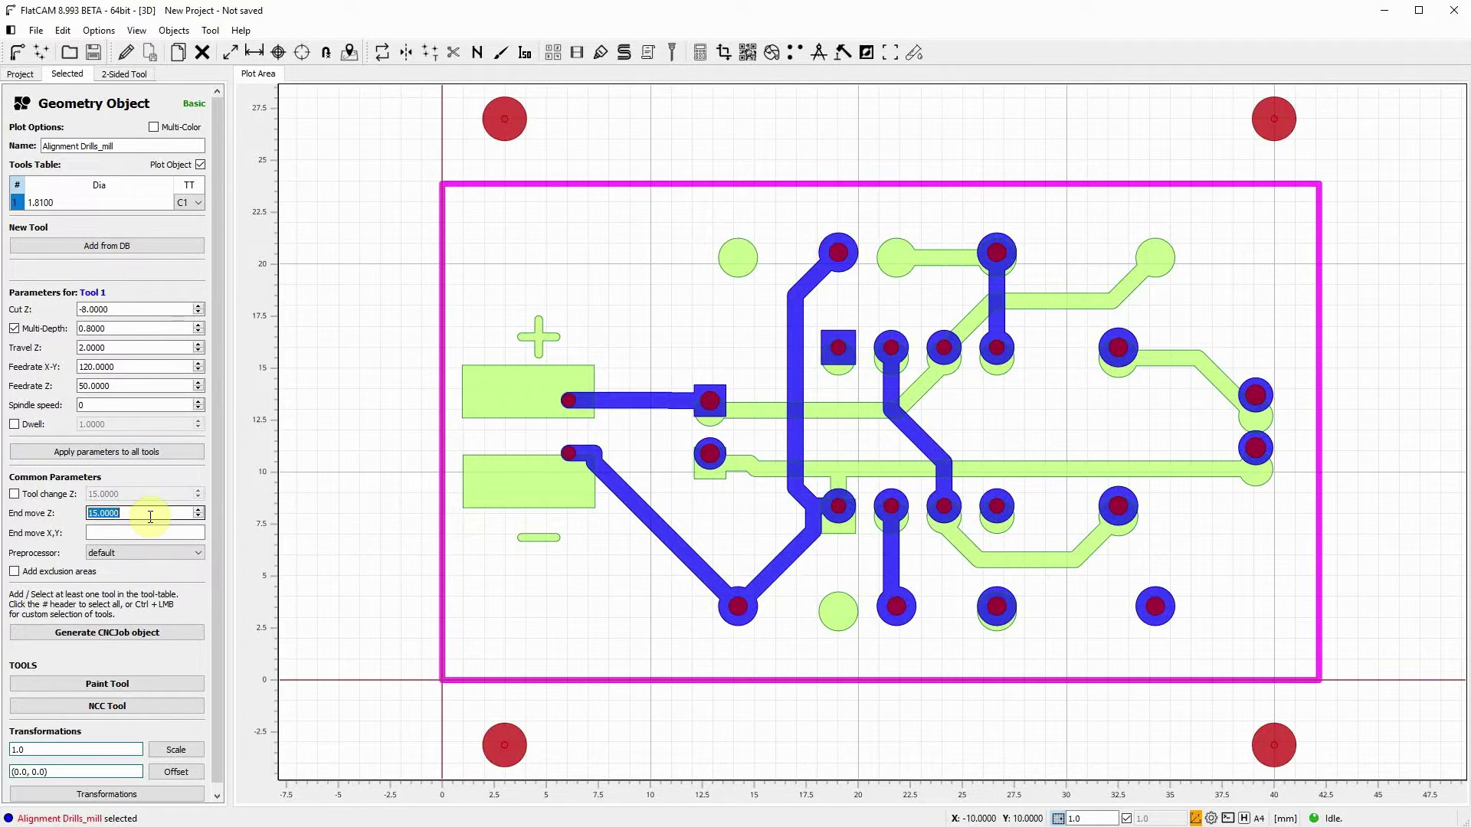
{"action": "type", "text": "2"}
{"action": "key", "text": "Return"}
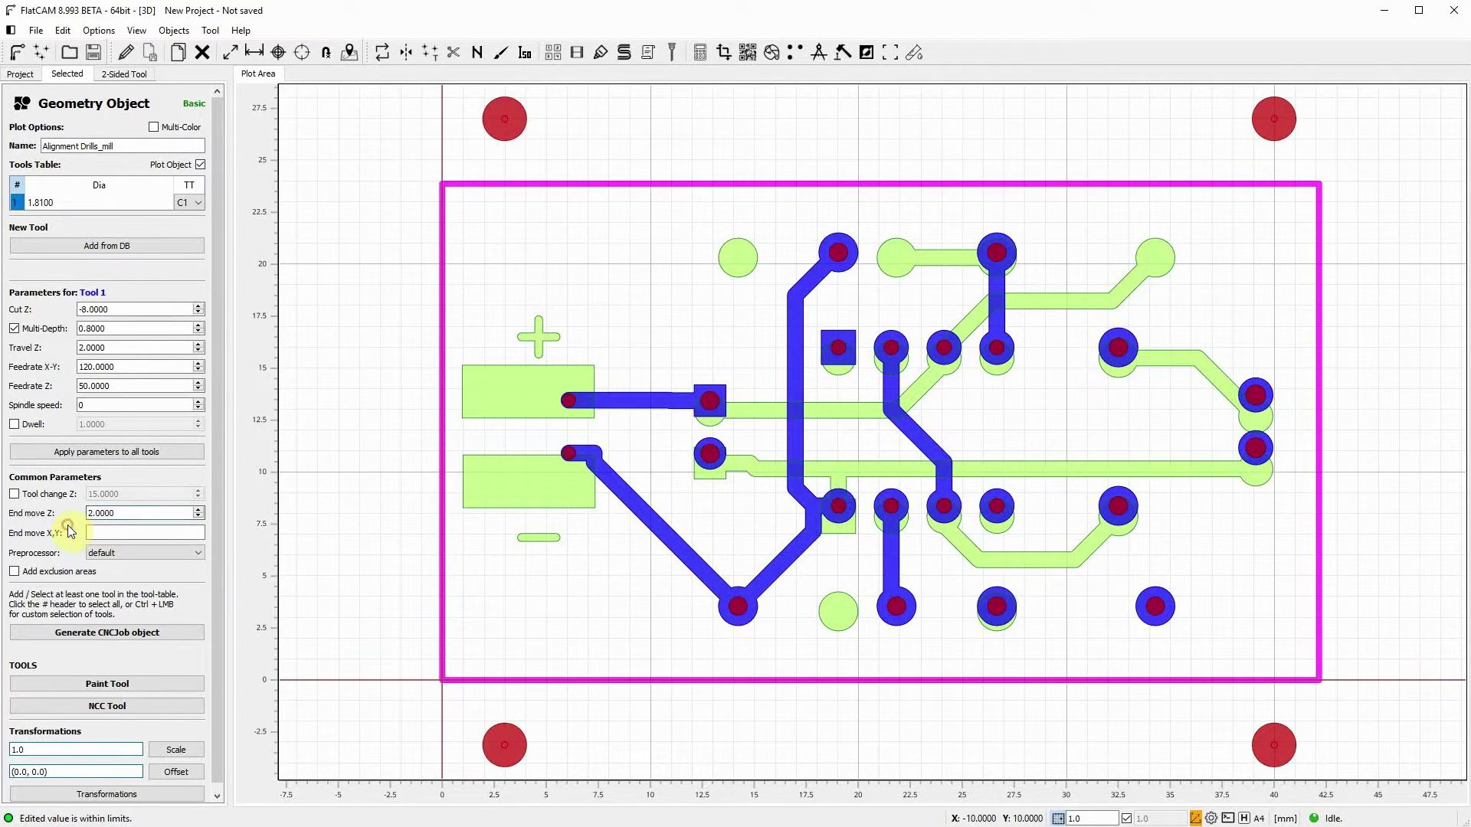
{"action": "left_click", "coordinate": [135, 633]}
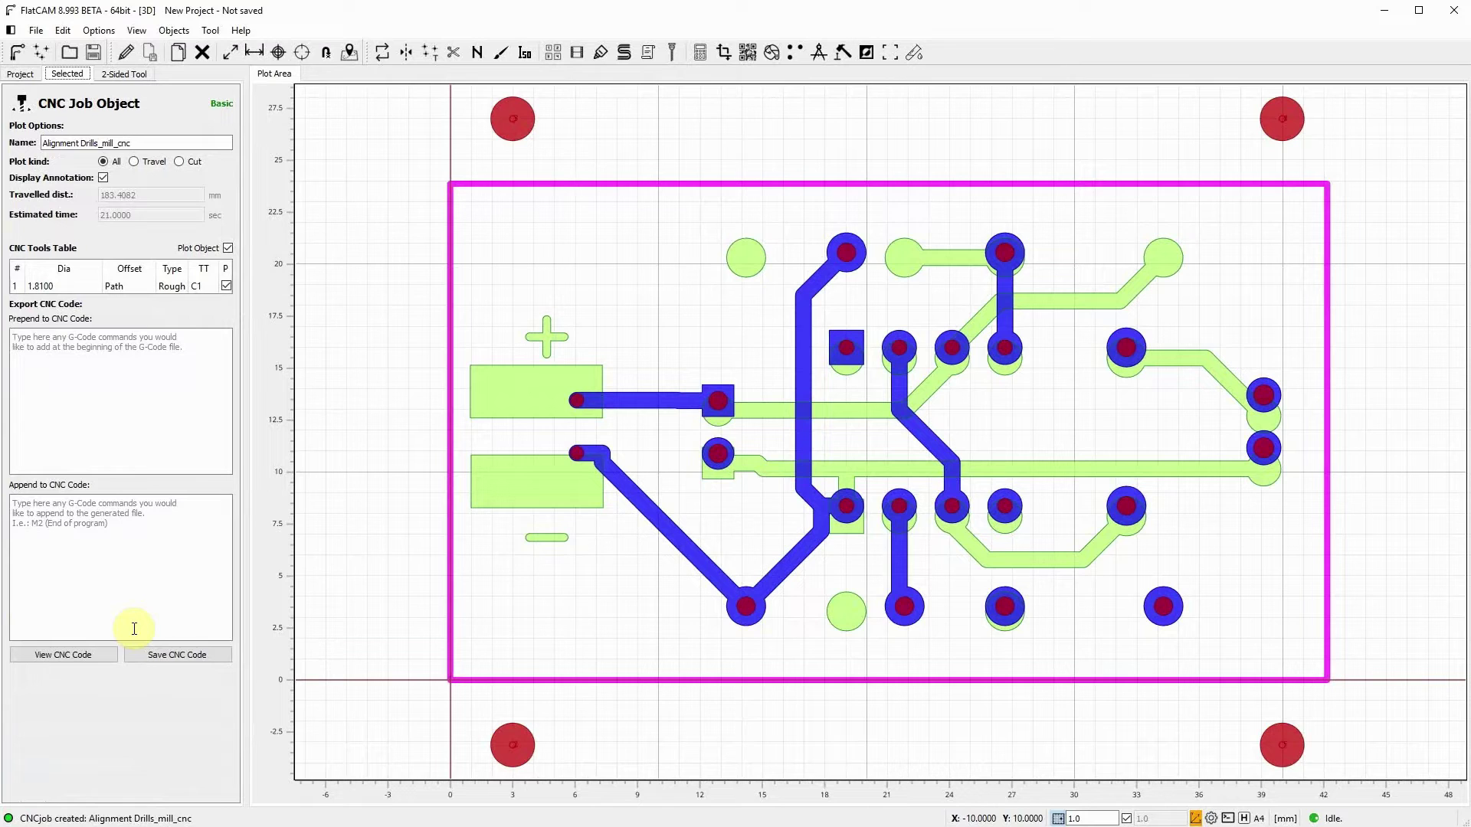
- Save the alignment-drill G-code as Alignment Drills_mill_cnc.nc in a new cnc job folder
{"action": "left_click", "coordinate": [192, 657]}
{"action": "right_click", "coordinate": [360, 354]}
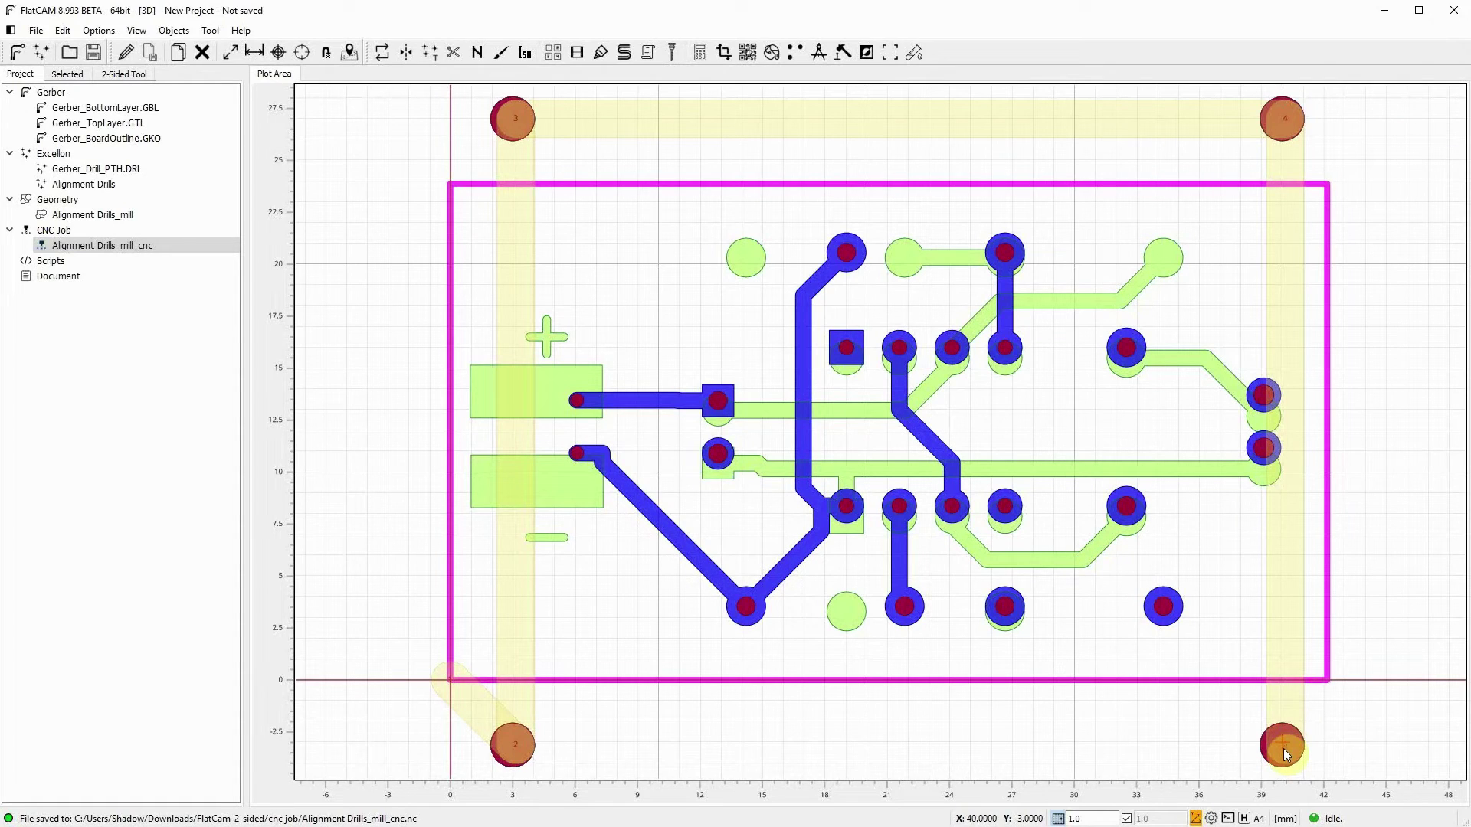
- Disable plotting for the alignment CNC job, its milling geometry and the Alignment Drills object
{"action": "left_click", "coordinate": [102, 245]}
{"action": "right_click", "coordinate": [102, 245]}
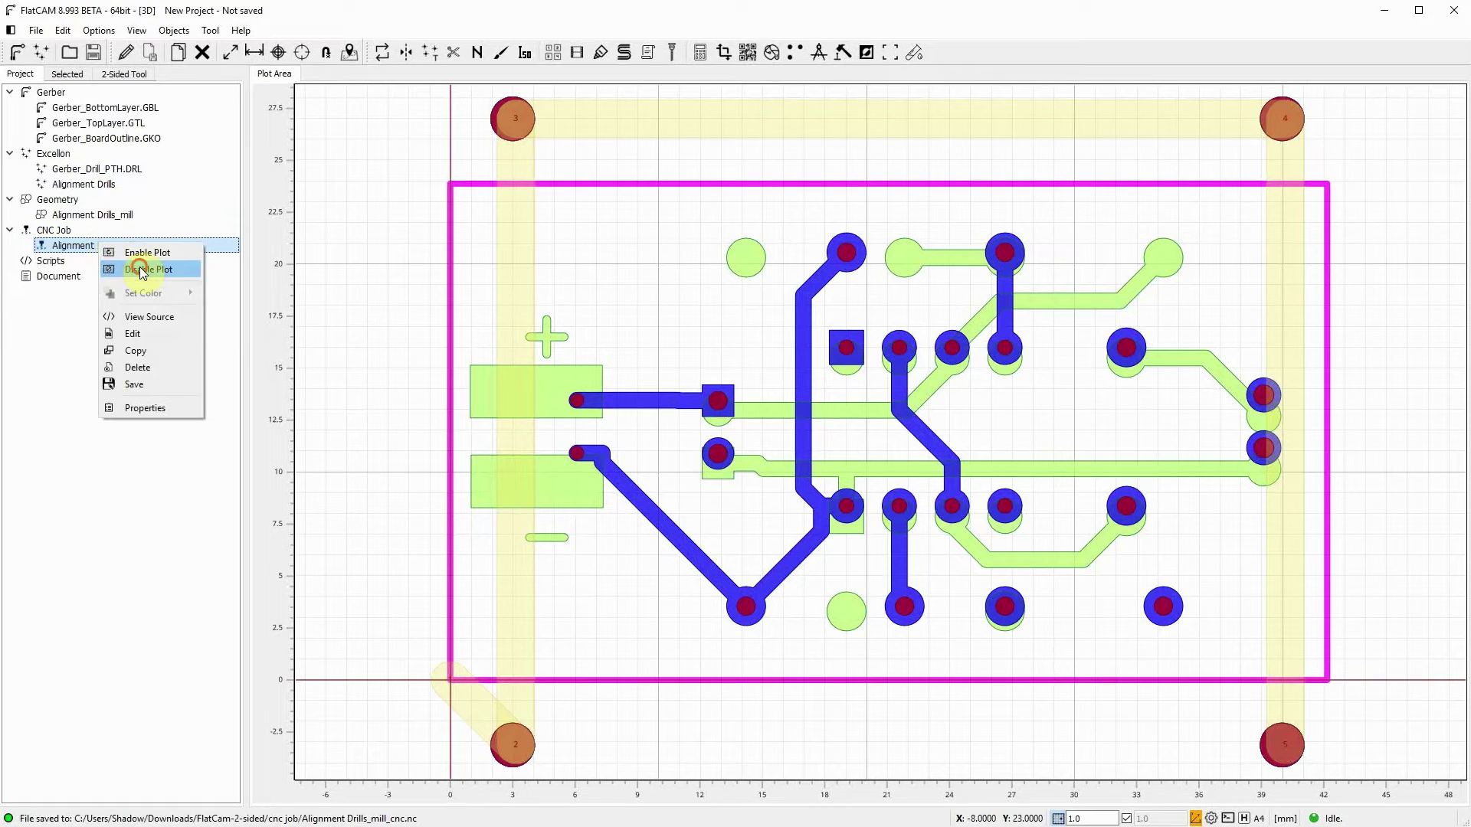
{"action": "left_click", "coordinate": [142, 271]}
{"action": "right_click", "coordinate": [105, 216]}
{"action": "left_click", "coordinate": [140, 241]}
{"action": "right_click", "coordinate": [108, 182]}
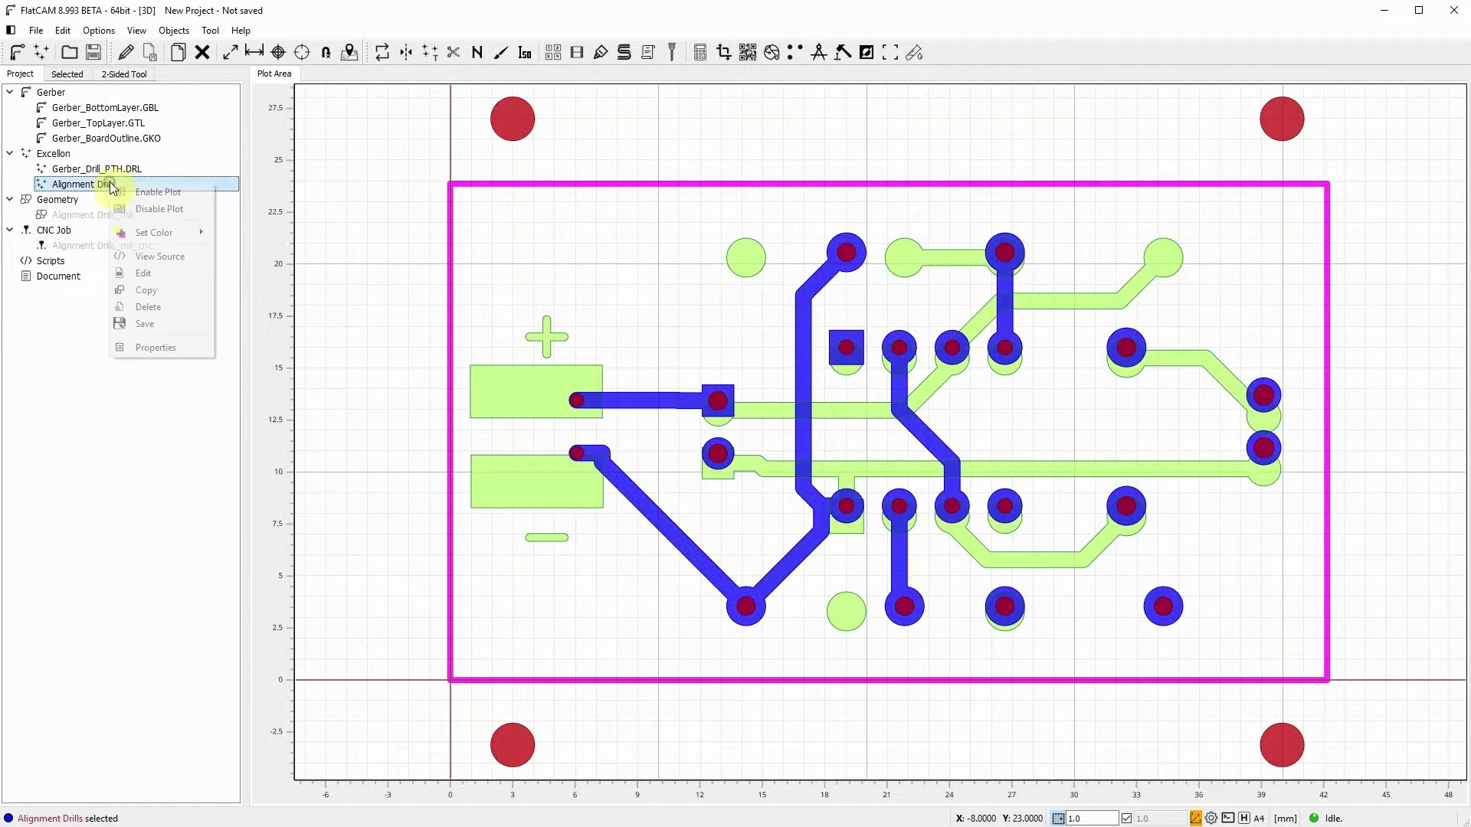
{"action": "left_click", "coordinate": [148, 211]}
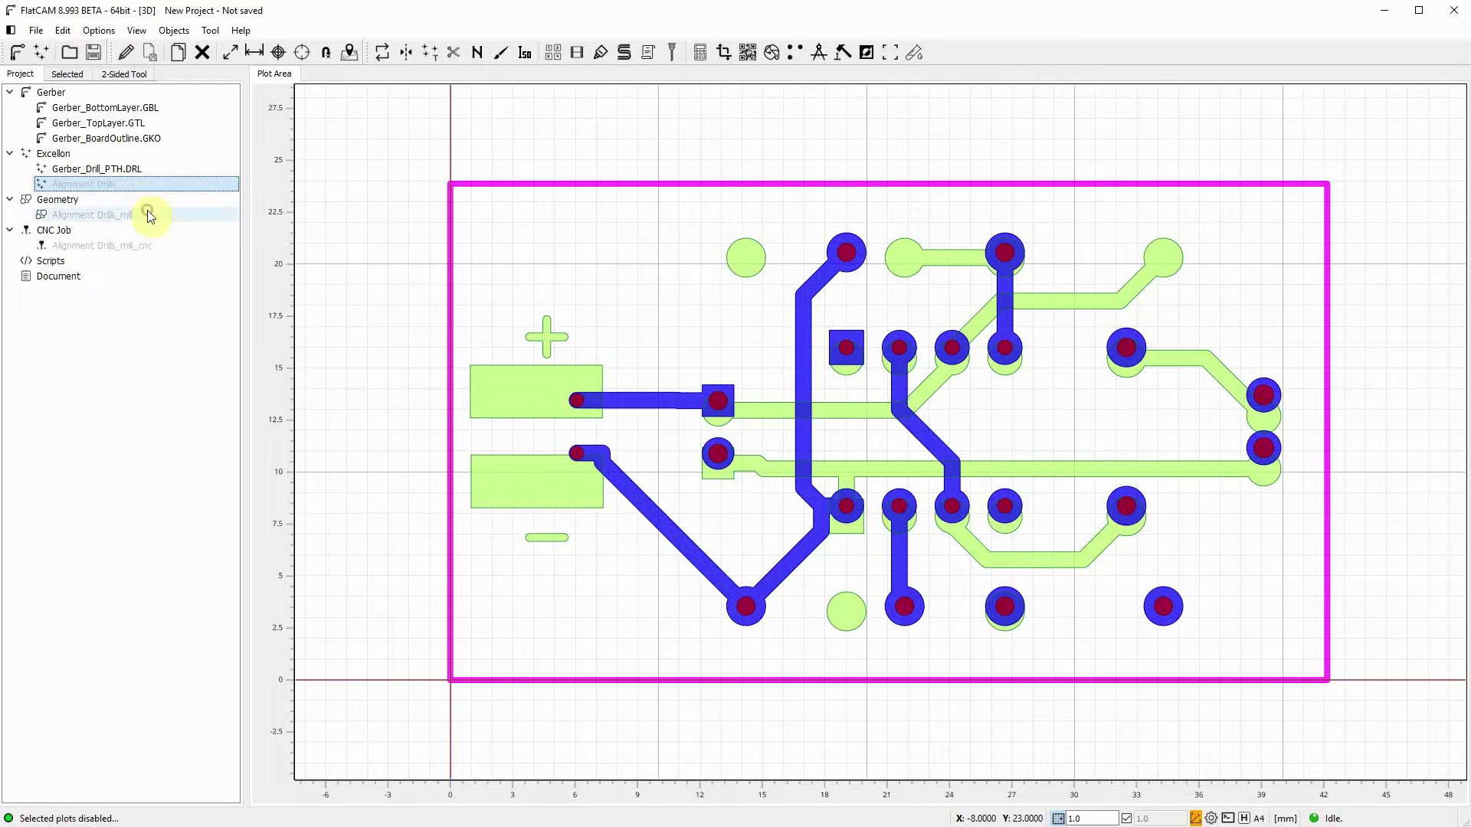
- Hide the Gerber_BottomLayer.GBL and Gerber_Drill_PTH.DRL plots, then select Gerber_TopLayer.GTL
{"action": "left_click", "coordinate": [736, 440]}
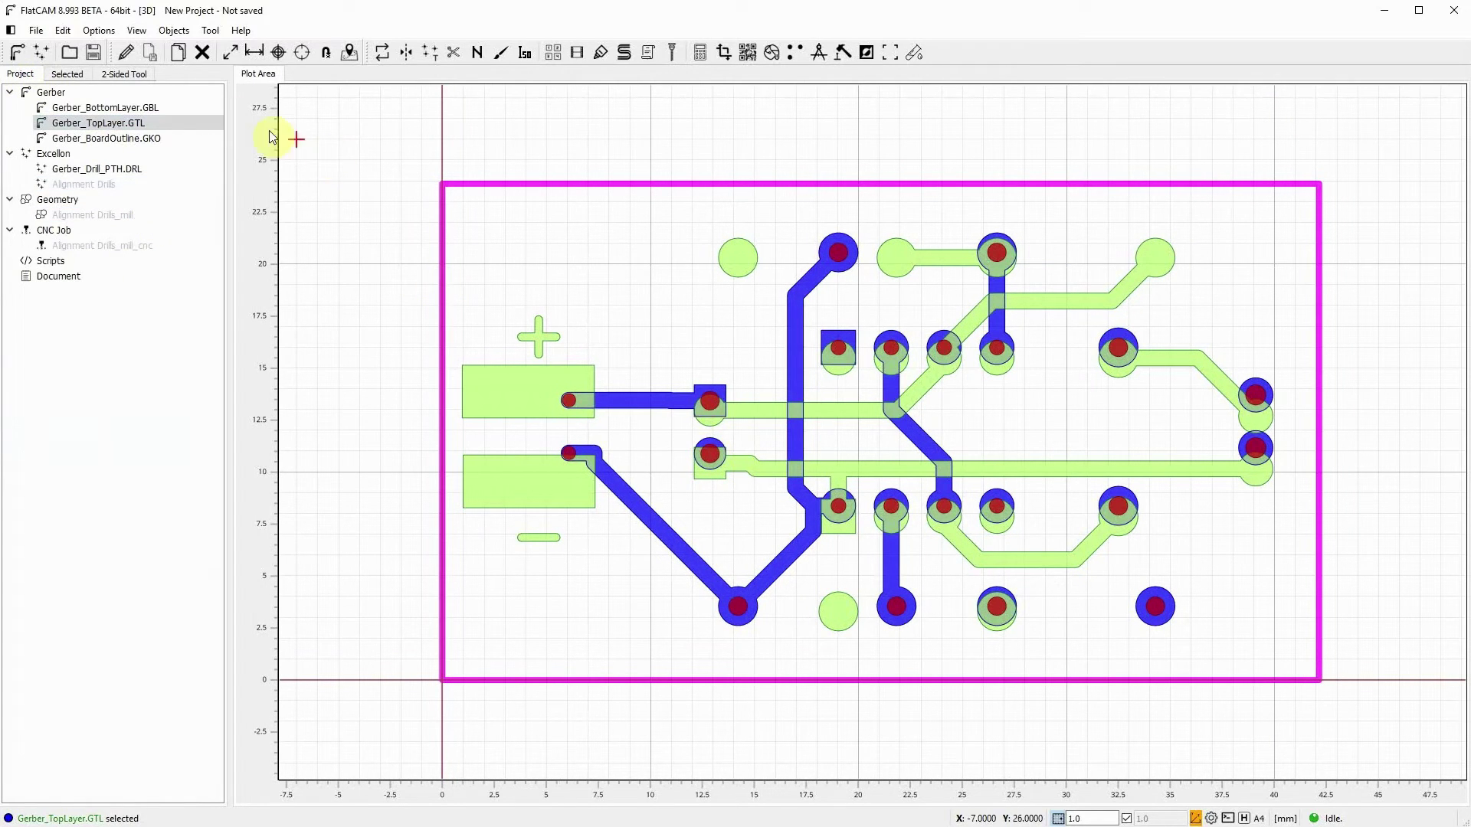
{"action": "right_click", "coordinate": [134, 112]}
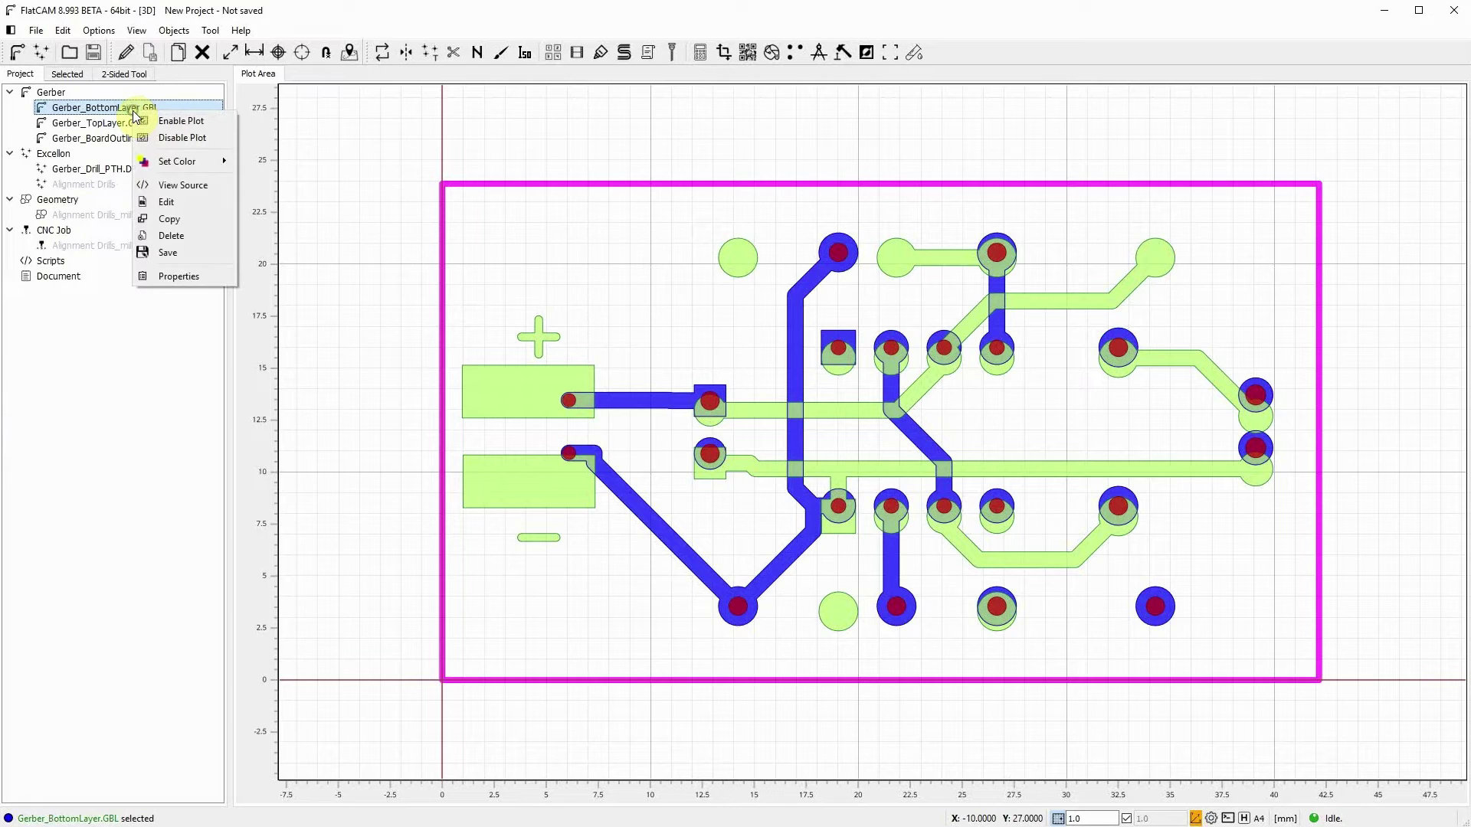
{"action": "left_click", "coordinate": [180, 139]}
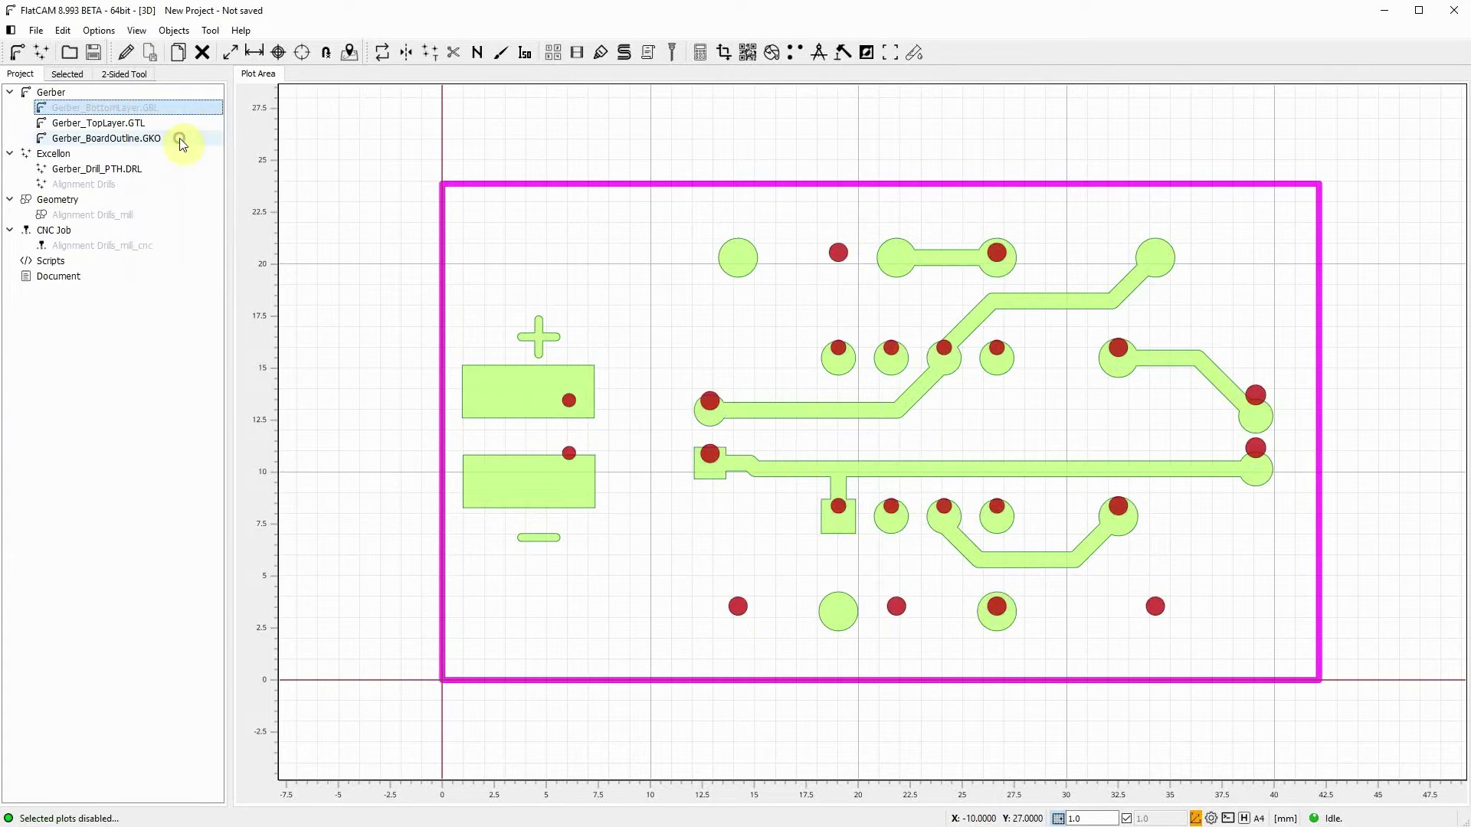
{"action": "left_click", "coordinate": [122, 172]}
{"action": "right_click", "coordinate": [122, 173]}
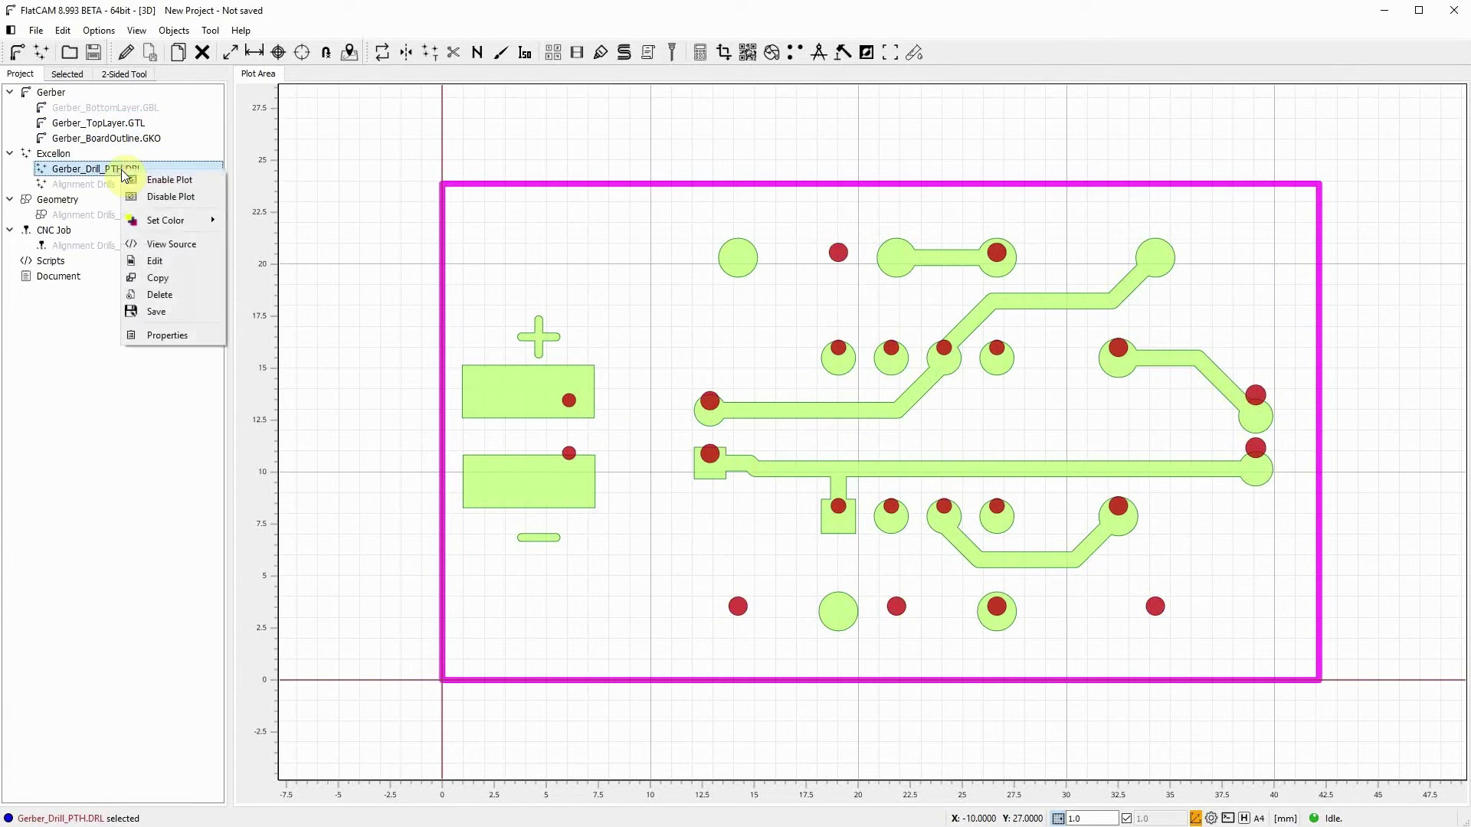
{"action": "left_click", "coordinate": [153, 196]}
{"action": "left_click", "coordinate": [119, 123]}
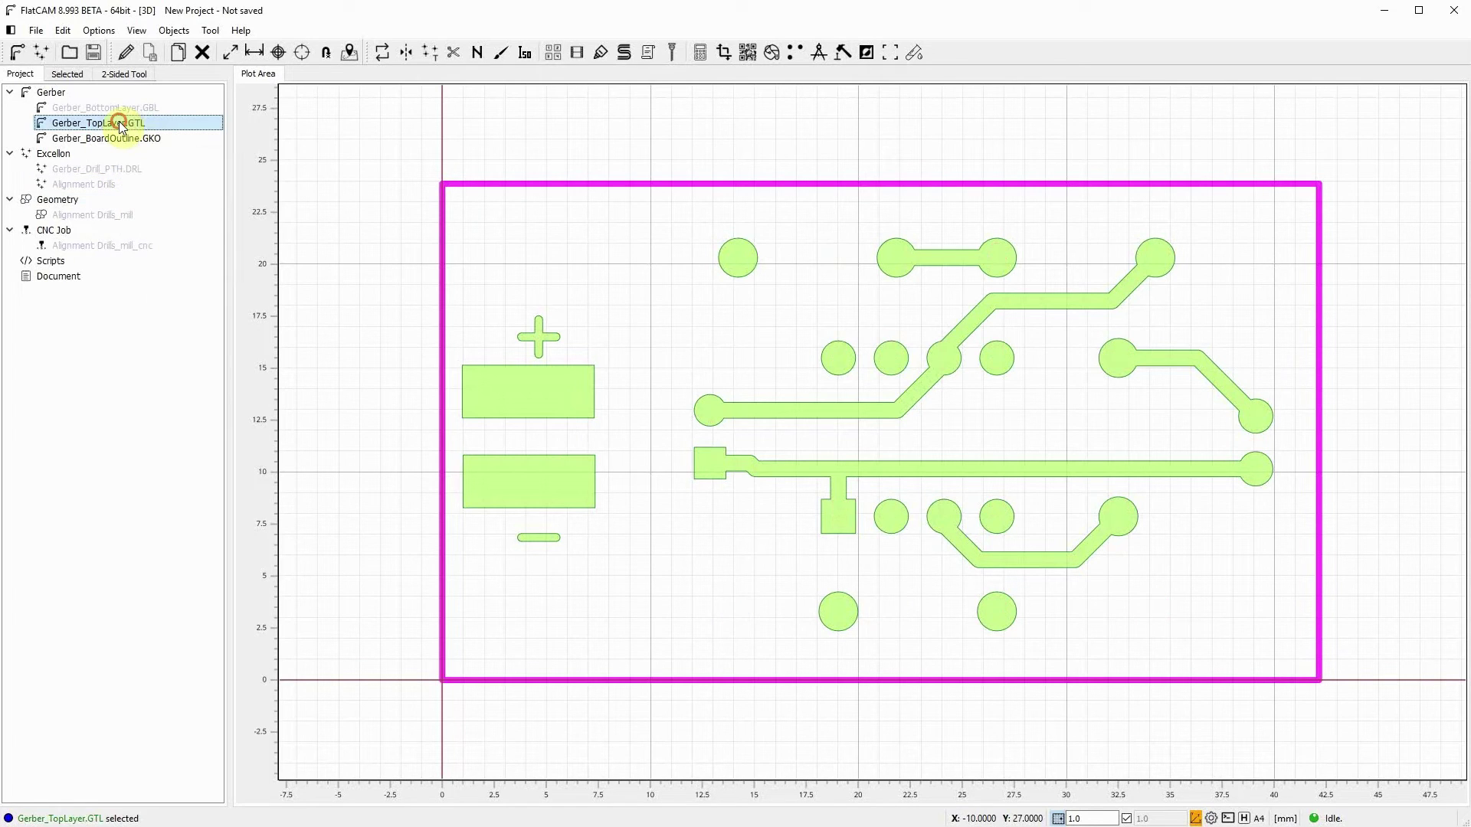
- Start isolation routing for Gerber_TopLayer.GTL with the new-tool Cut Z set to -0.1
{"action": "left_click", "coordinate": [68, 76]}
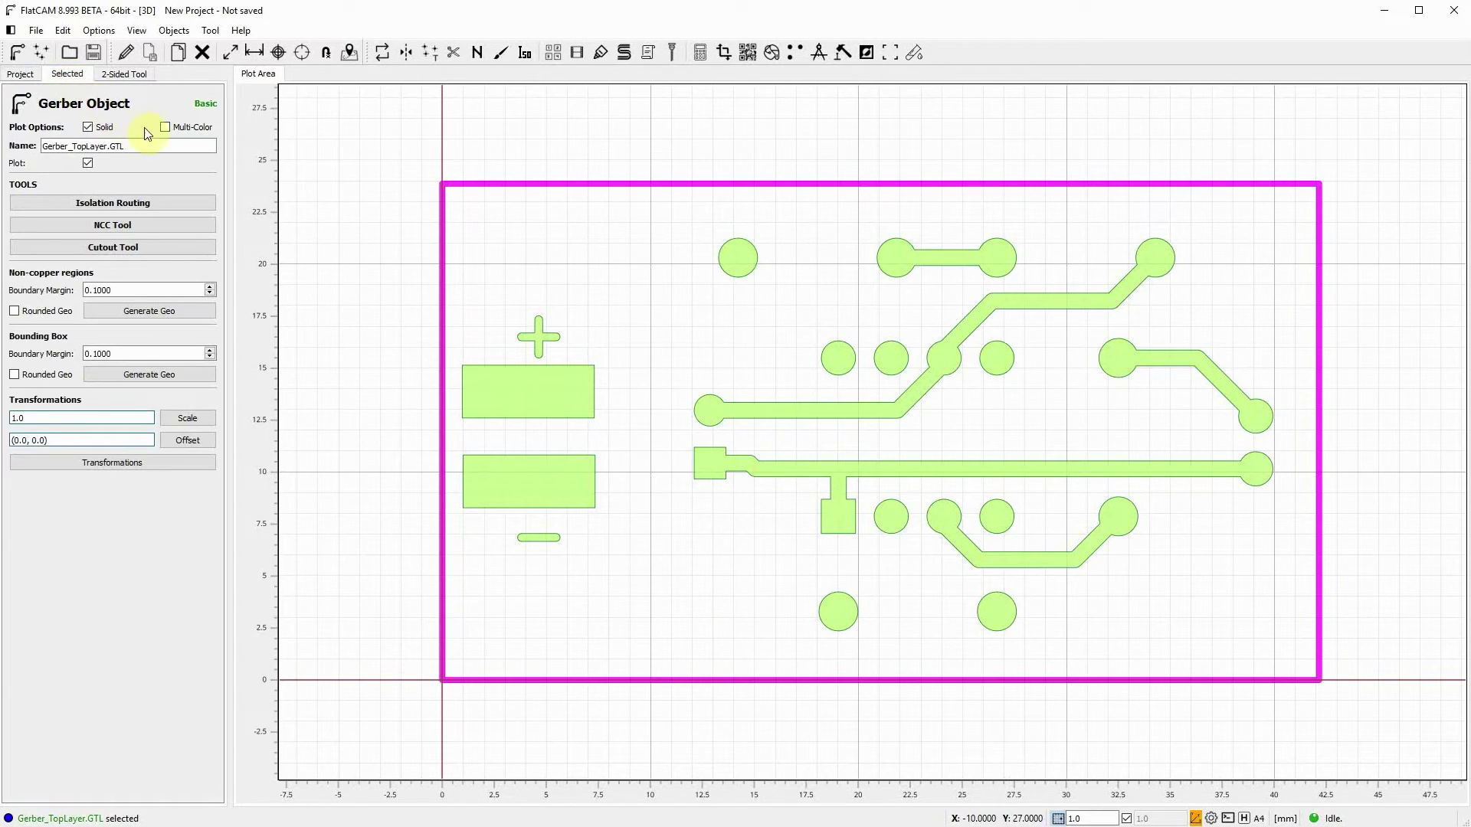
{"action": "left_click", "coordinate": [154, 203]}
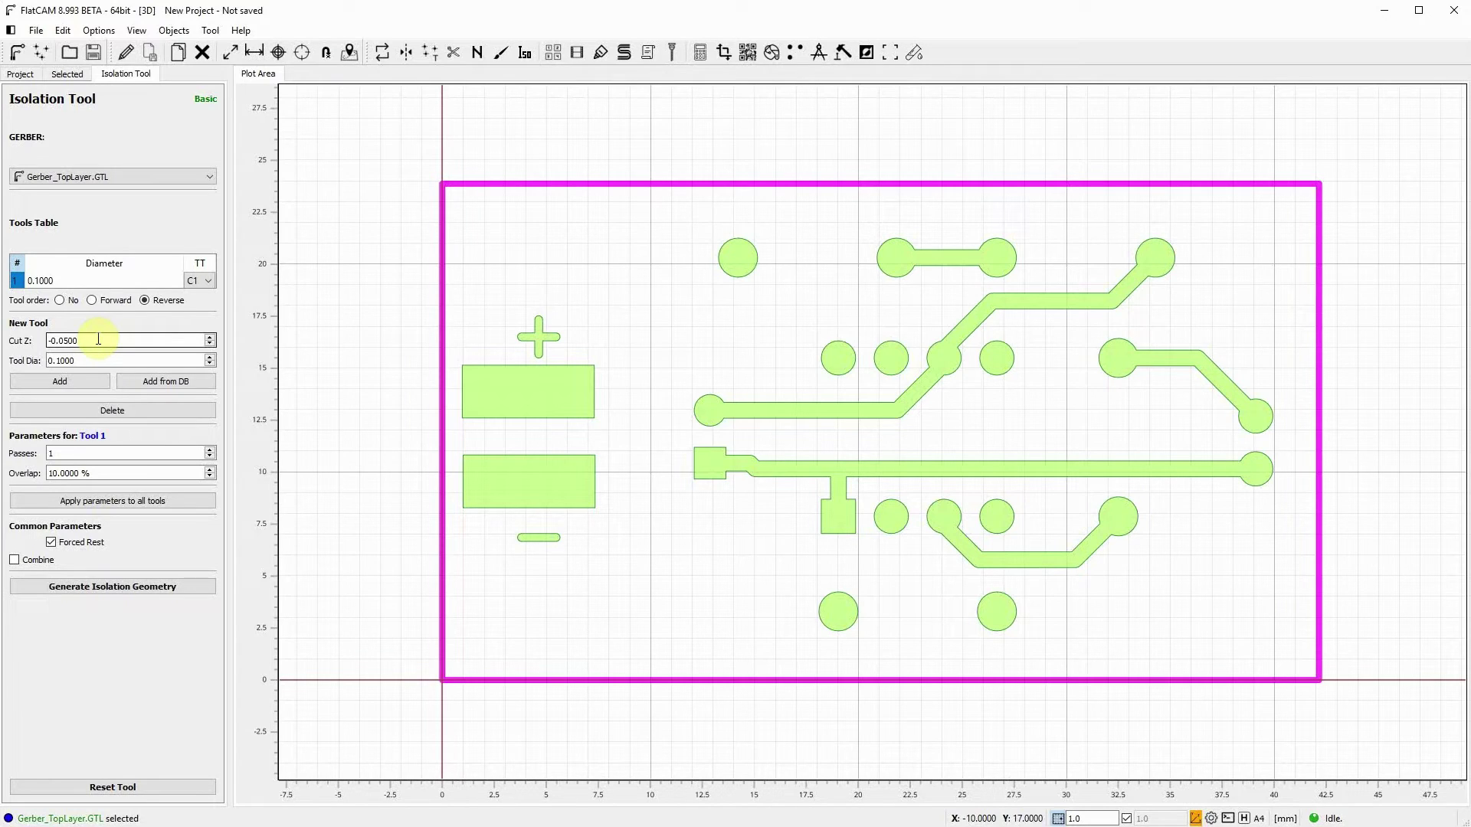
{"action": "double_click", "coordinate": [95, 340]}
{"action": "type", "text": "-0.1"}
{"action": "key", "text": "Tab"}
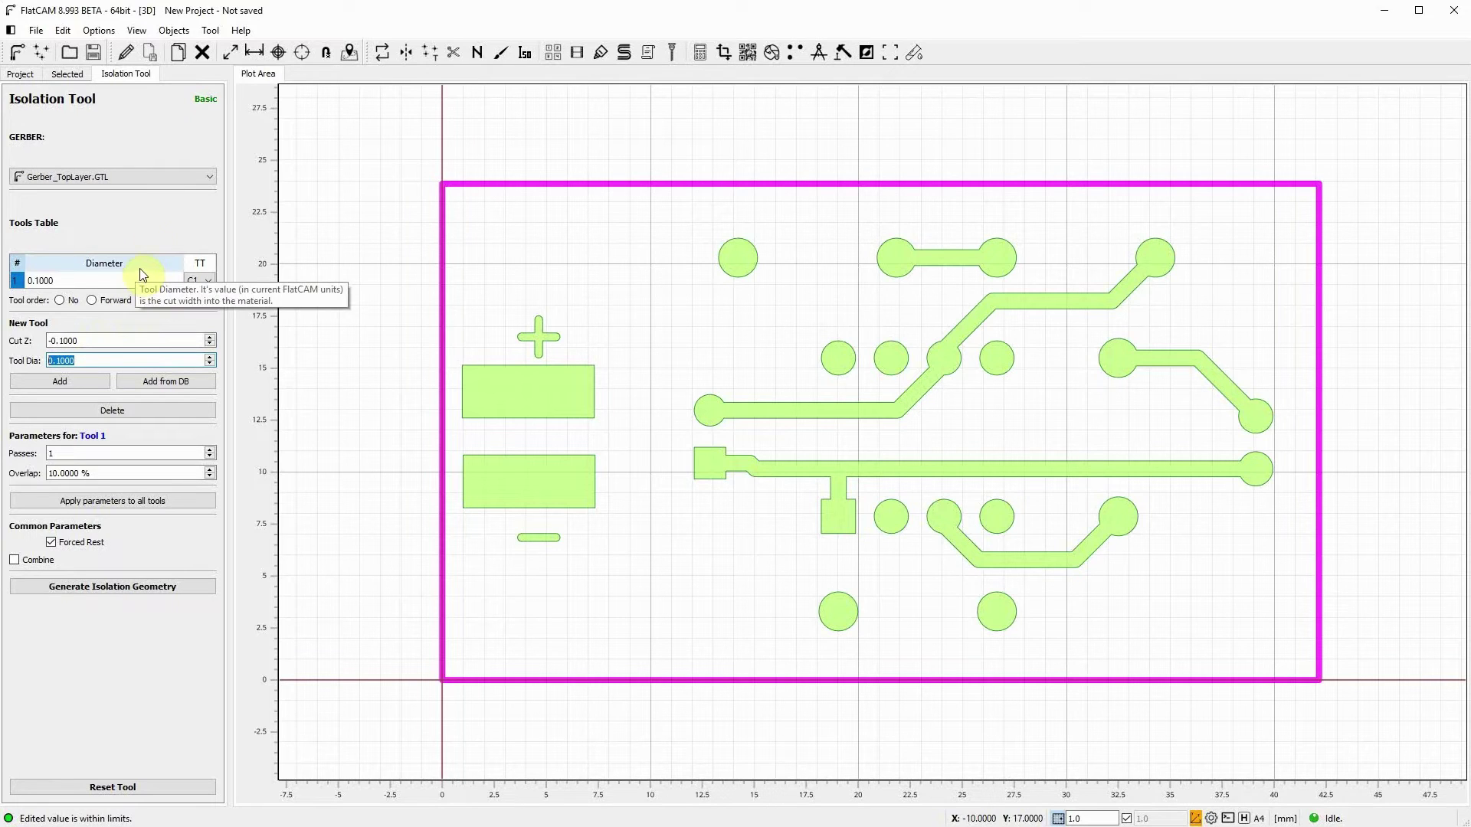
{"action": "left_click", "coordinate": [212, 32]}
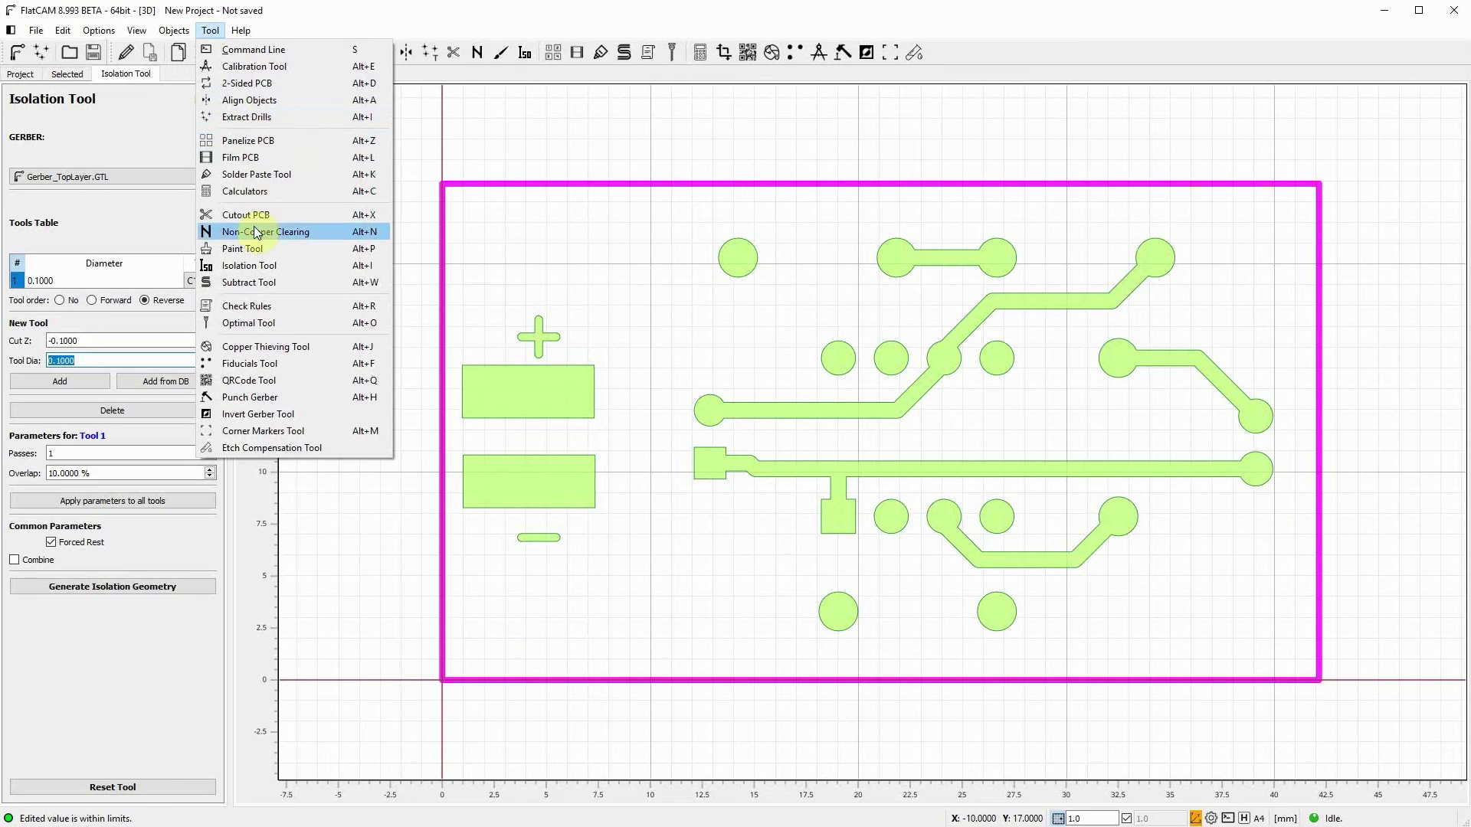
- Compute a 0.2536 tool diameter in the V-Shape calculator (tip 0.2, 30°, Cut Z 0.1) and copy it
{"action": "left_click", "coordinate": [255, 192]}
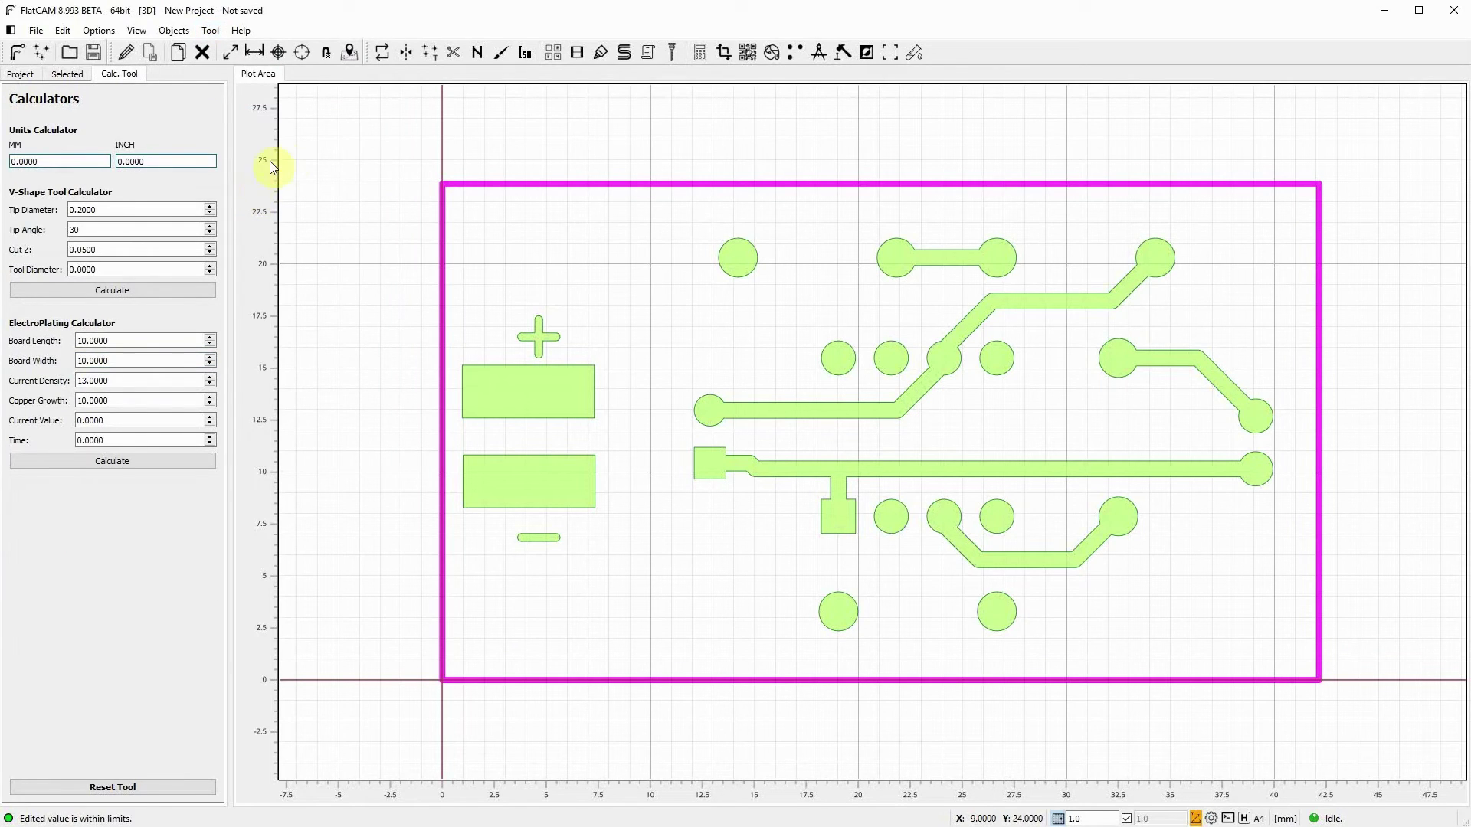
{"action": "left_click", "coordinate": [109, 210]}
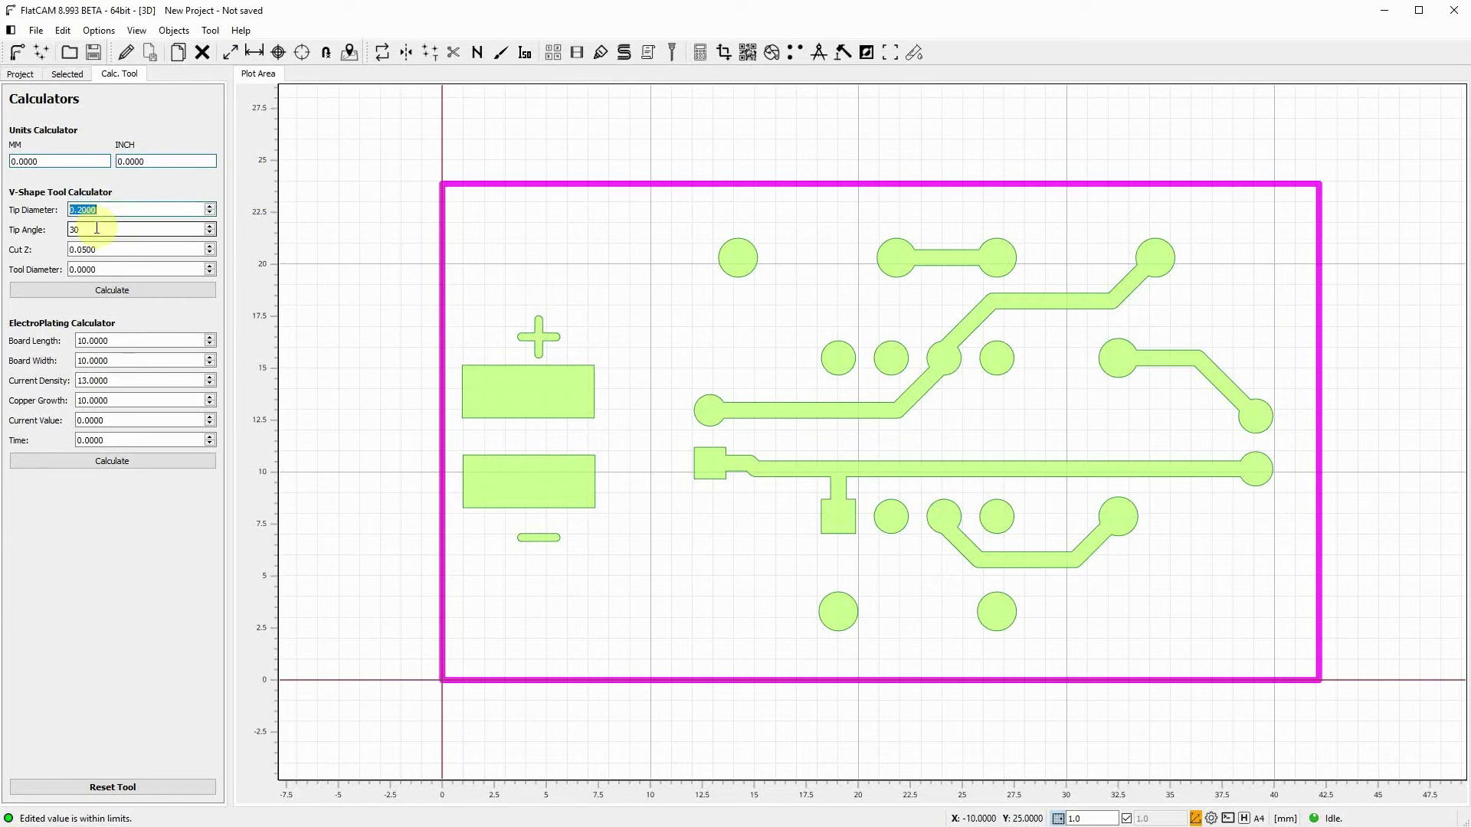
{"action": "left_click", "coordinate": [97, 228]}
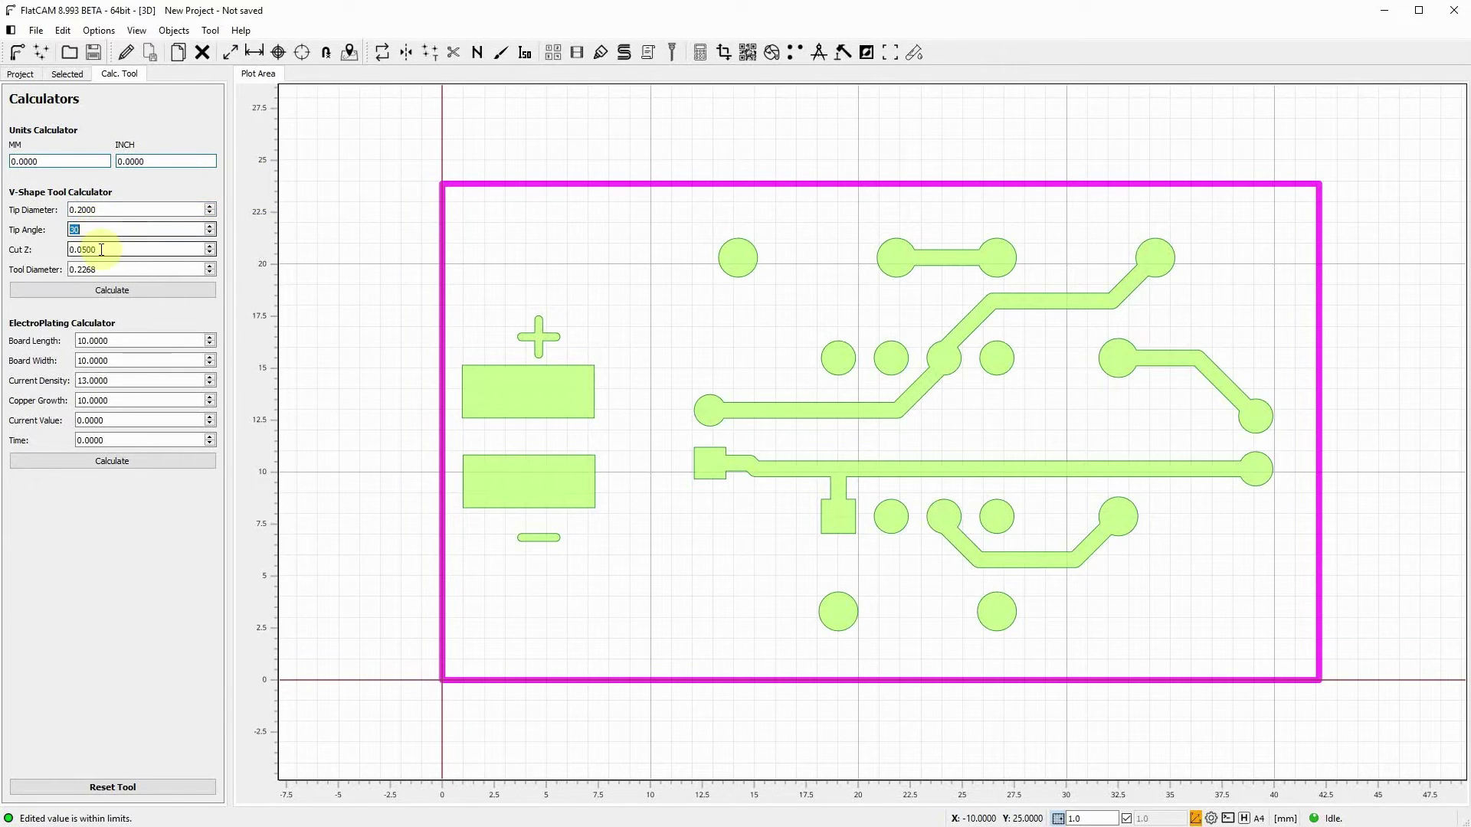
{"action": "left_click", "coordinate": [101, 249]}
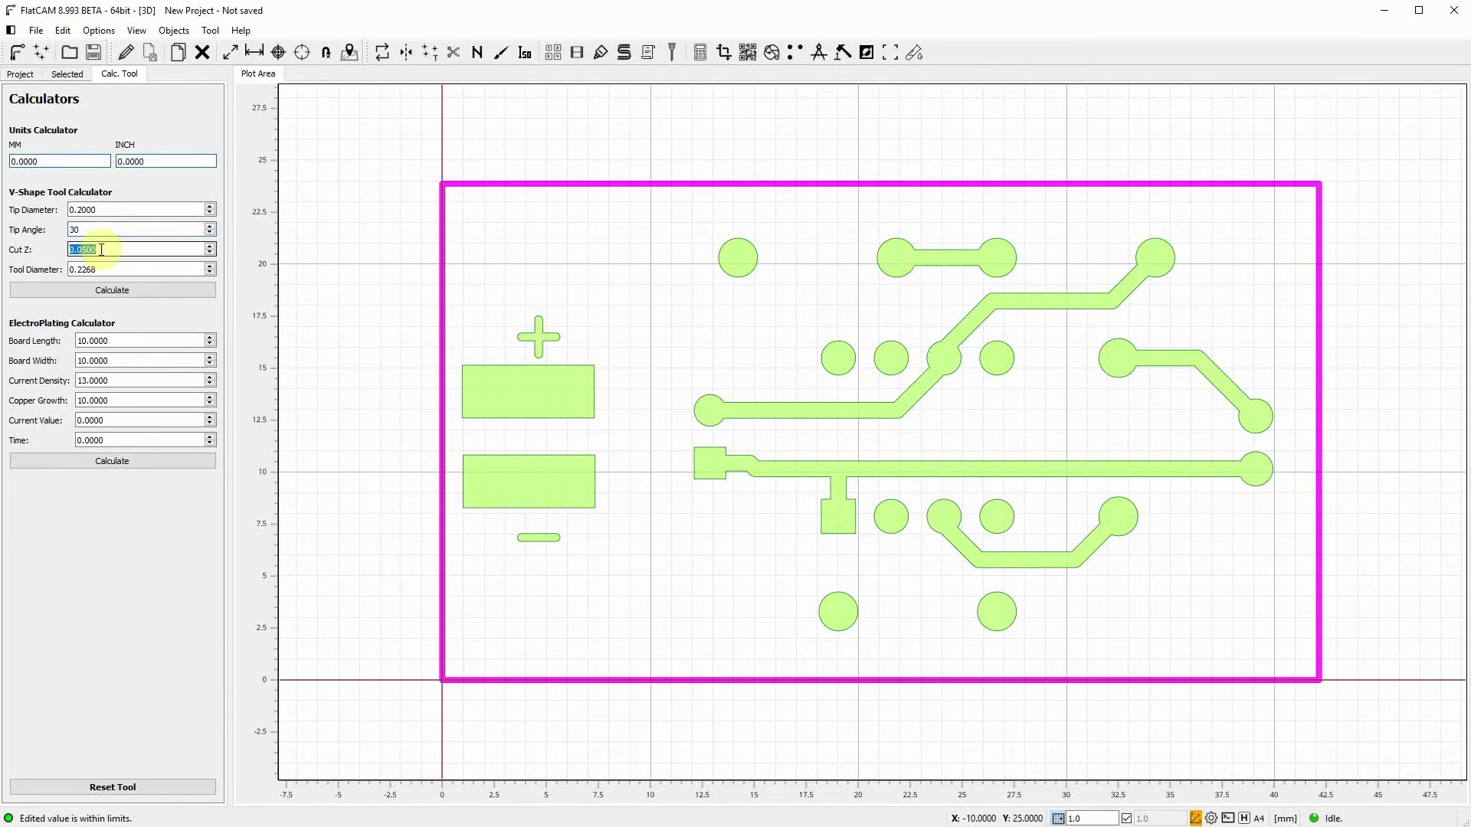
{"action": "type", "text": "0.1"}
{"action": "double_click", "coordinate": [100, 270]}
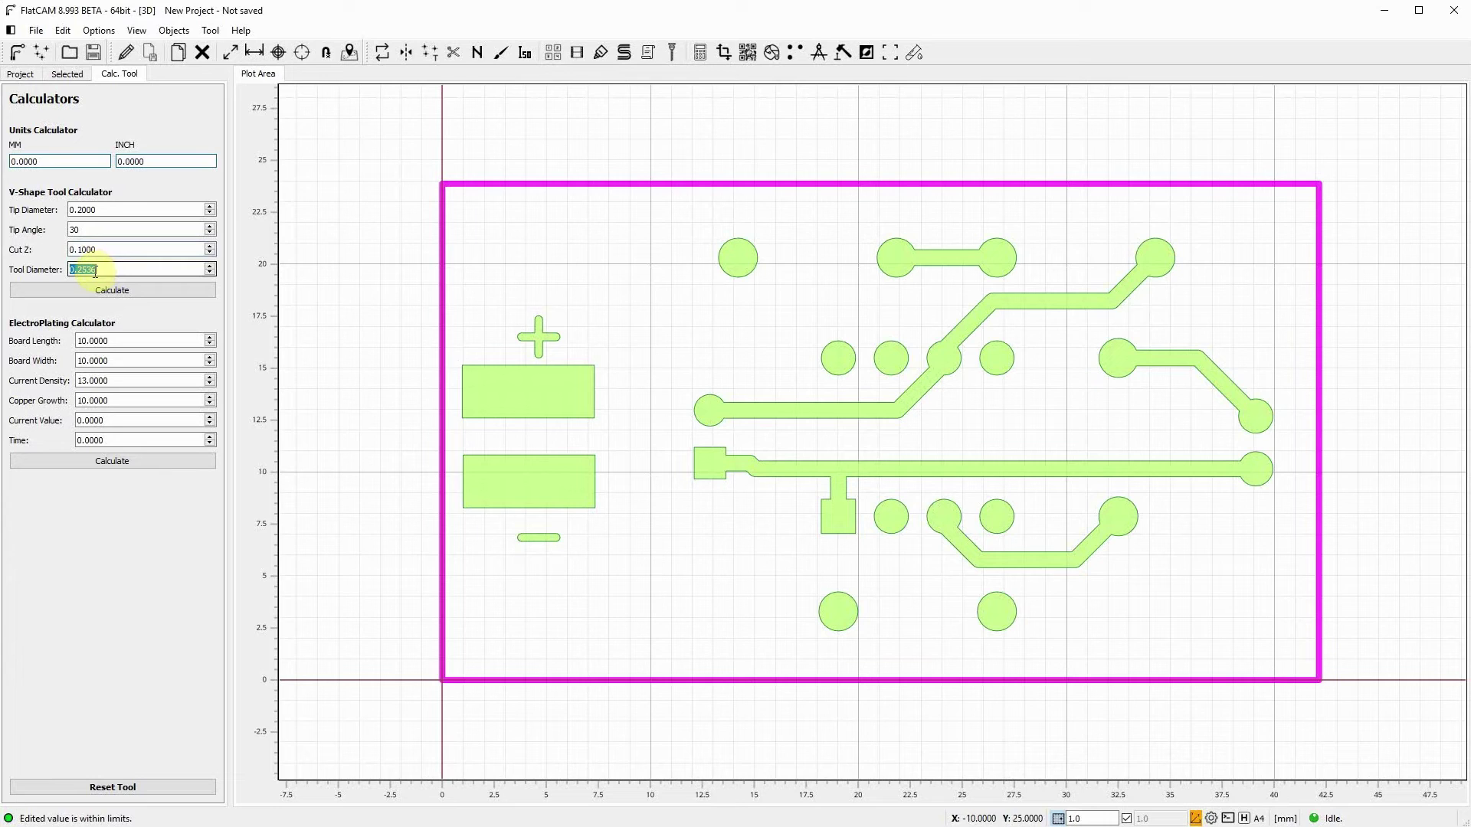
{"action": "right_click", "coordinate": [94, 270]}
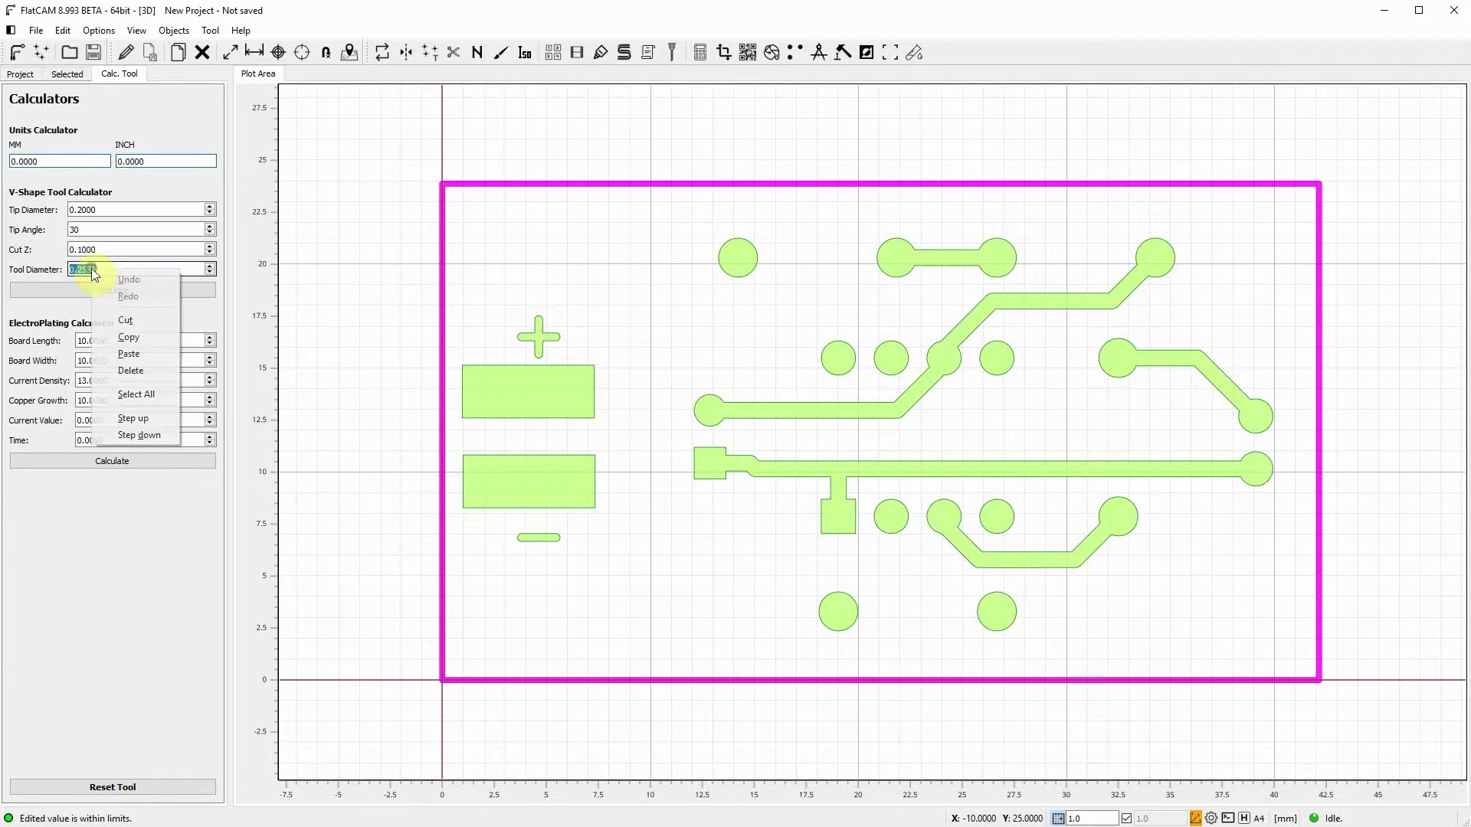
{"action": "left_click", "coordinate": [128, 336]}
- Replace the 0.1000 isolation tool with a pasted 0.2536 mm tool
{"action": "key", "text": "alt+i"}
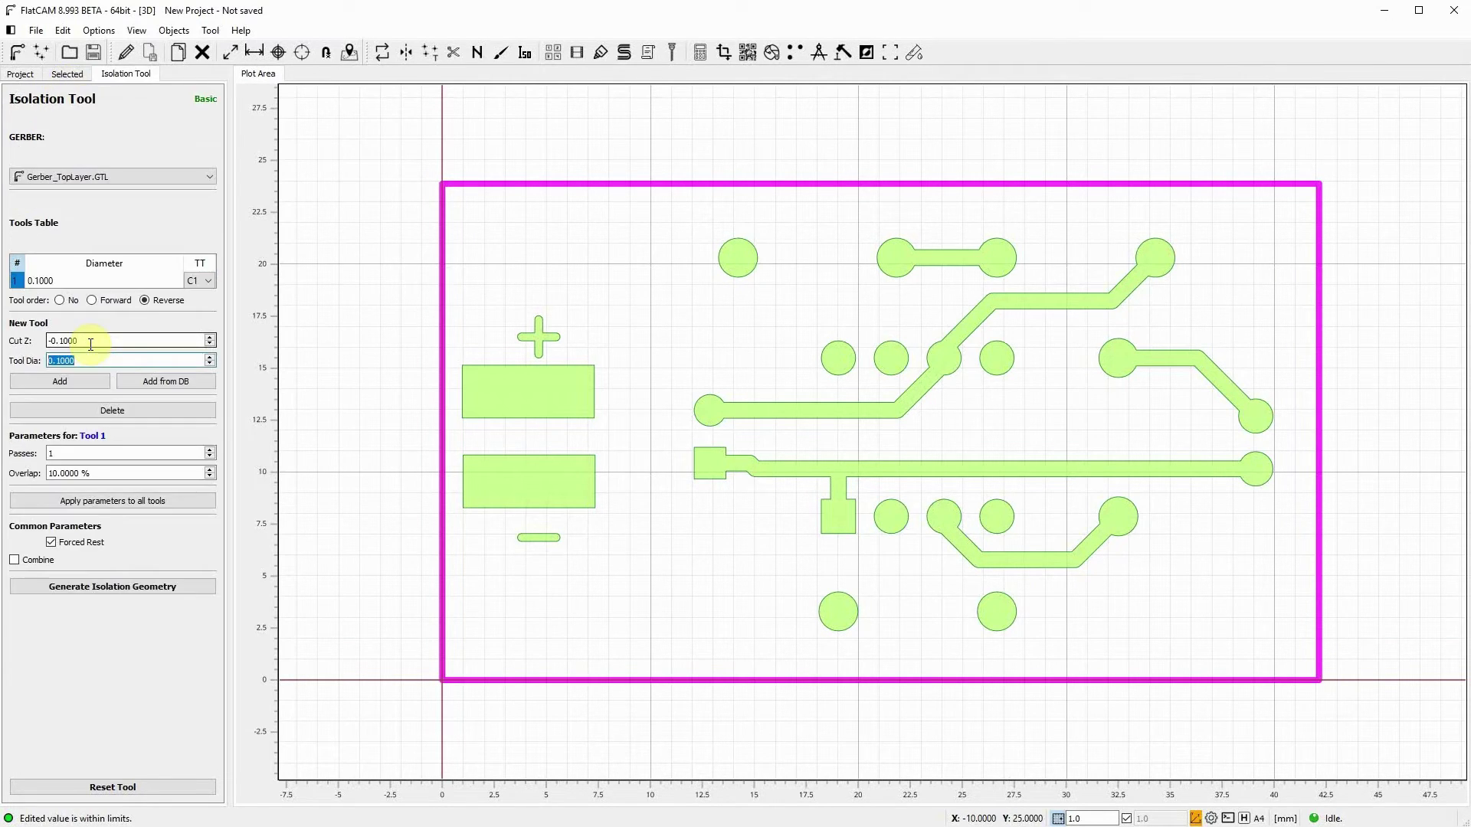
{"action": "key", "text": "ctrl+v"}
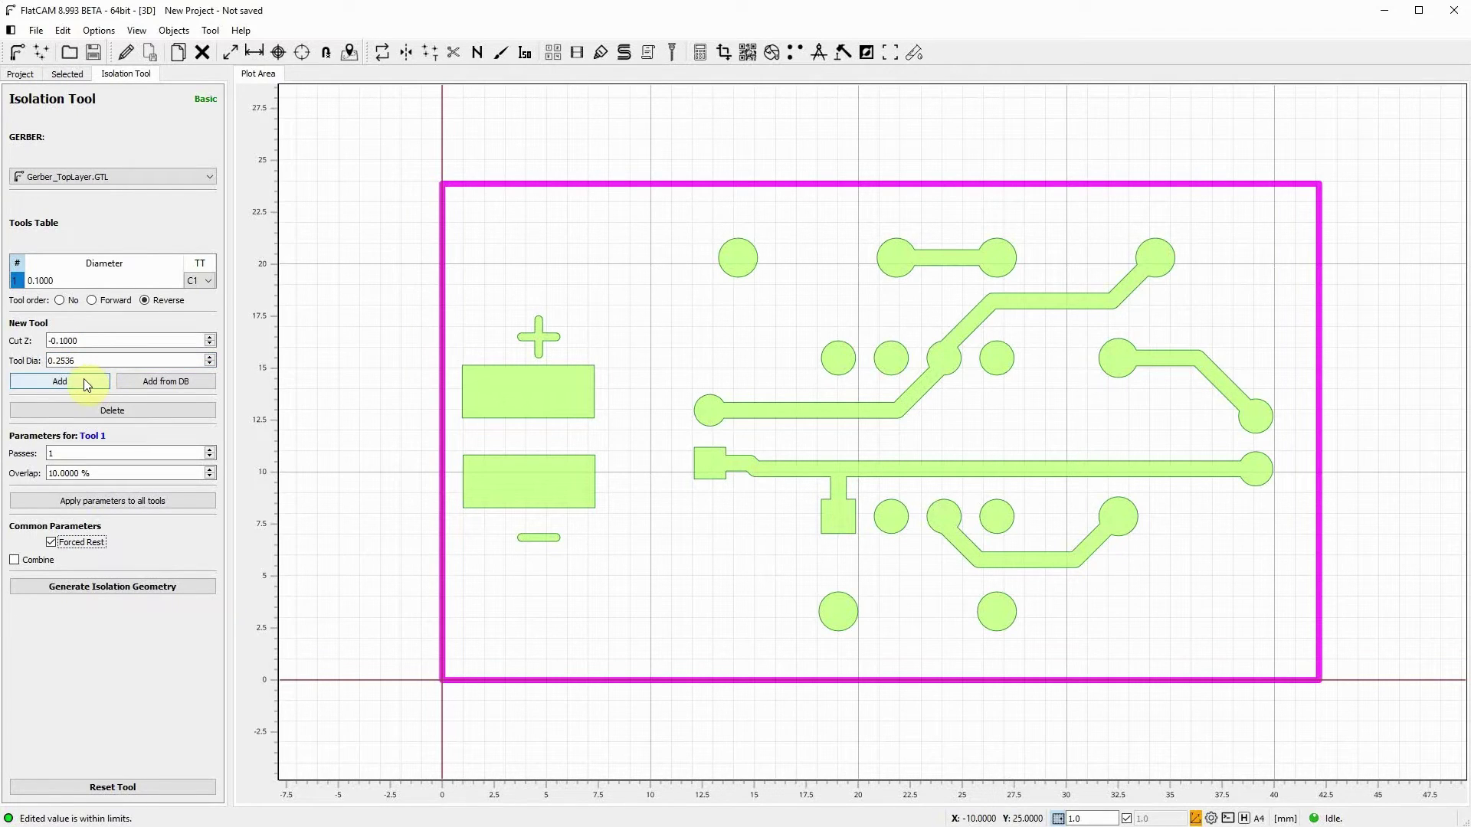
{"action": "left_click", "coordinate": [82, 381]}
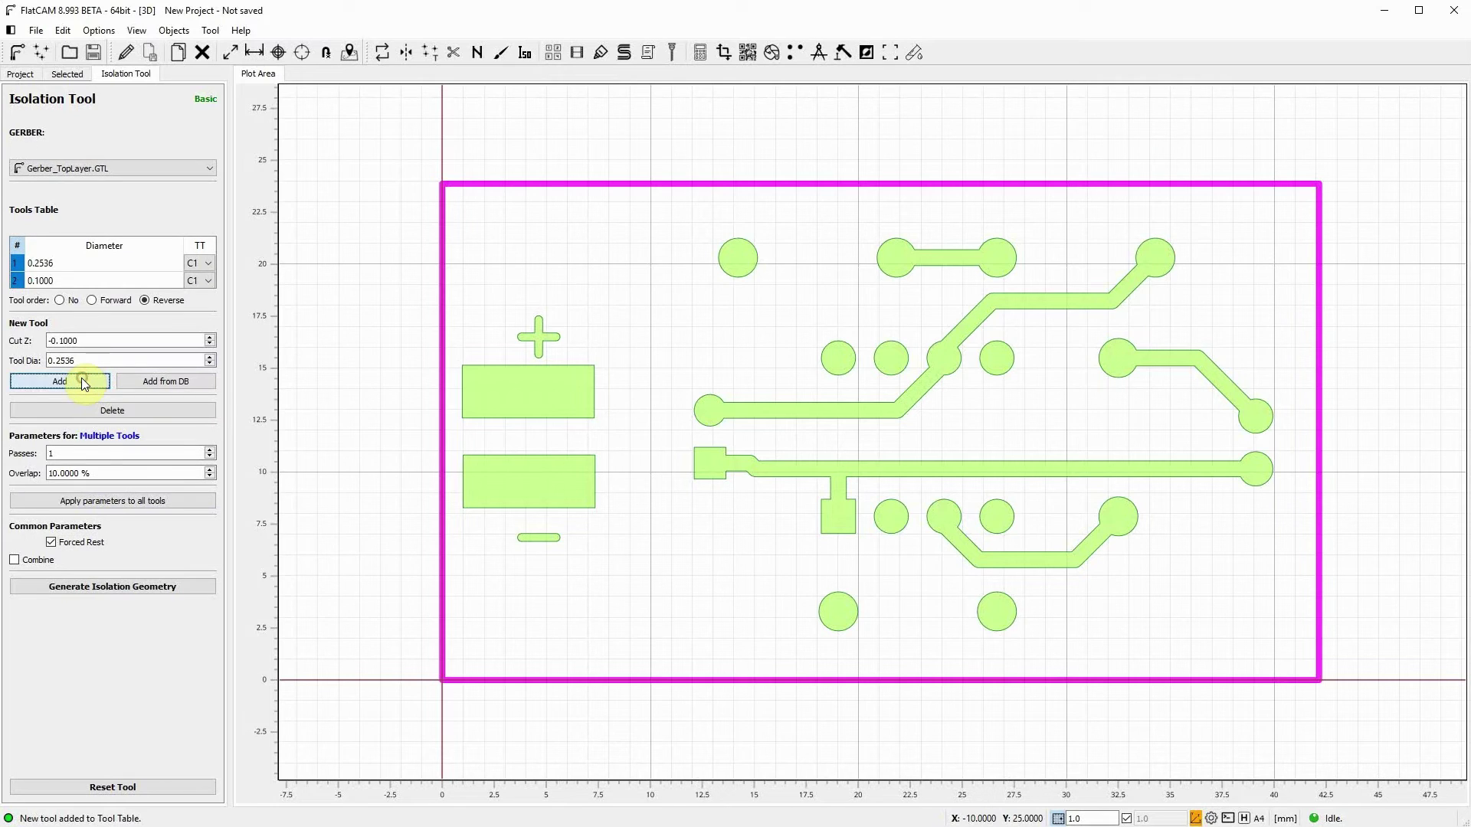
{"action": "left_click", "coordinate": [47, 281]}
{"action": "right_click", "coordinate": [48, 281]}
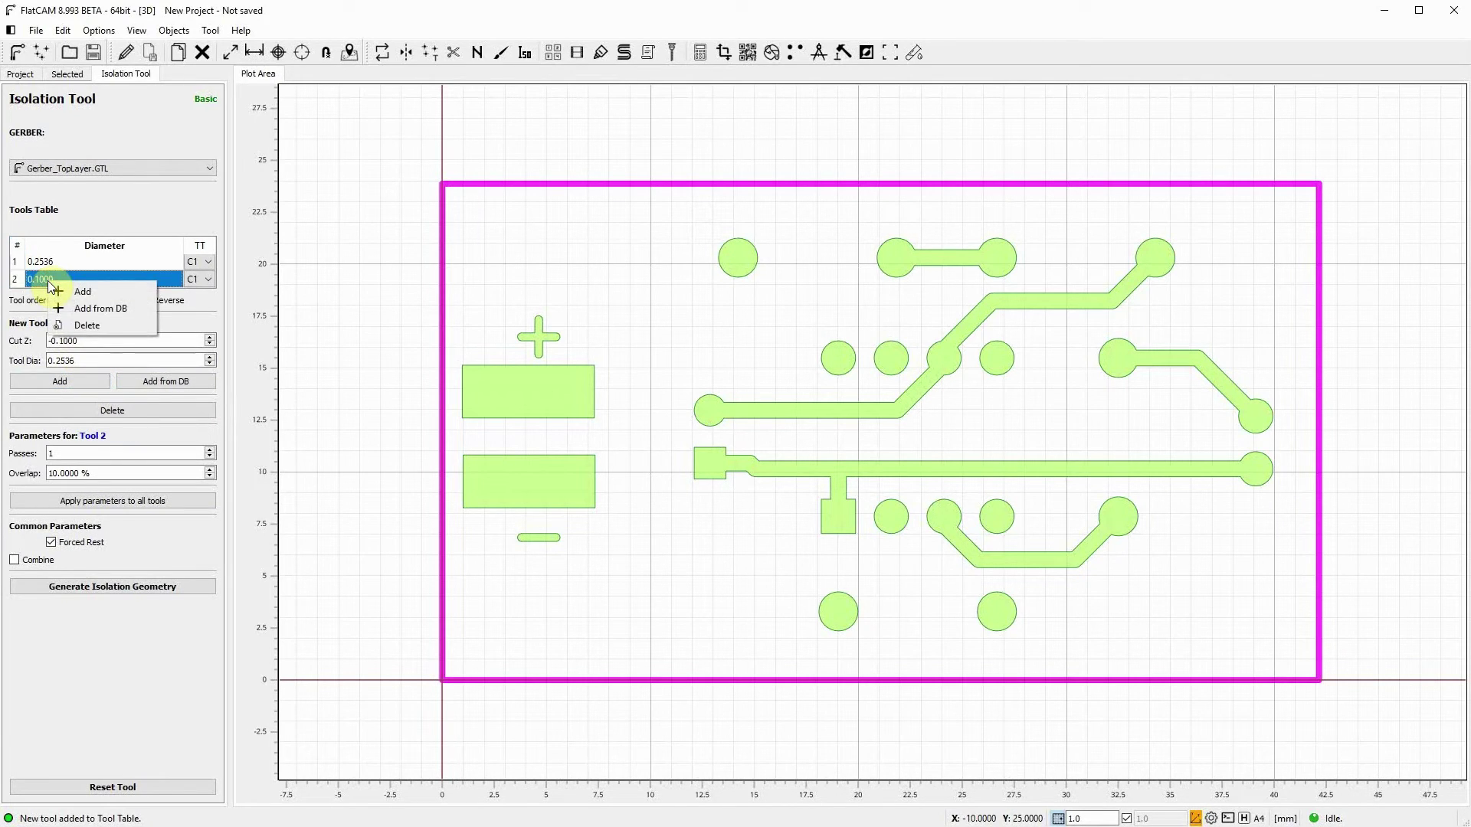
{"action": "left_click", "coordinate": [77, 326]}
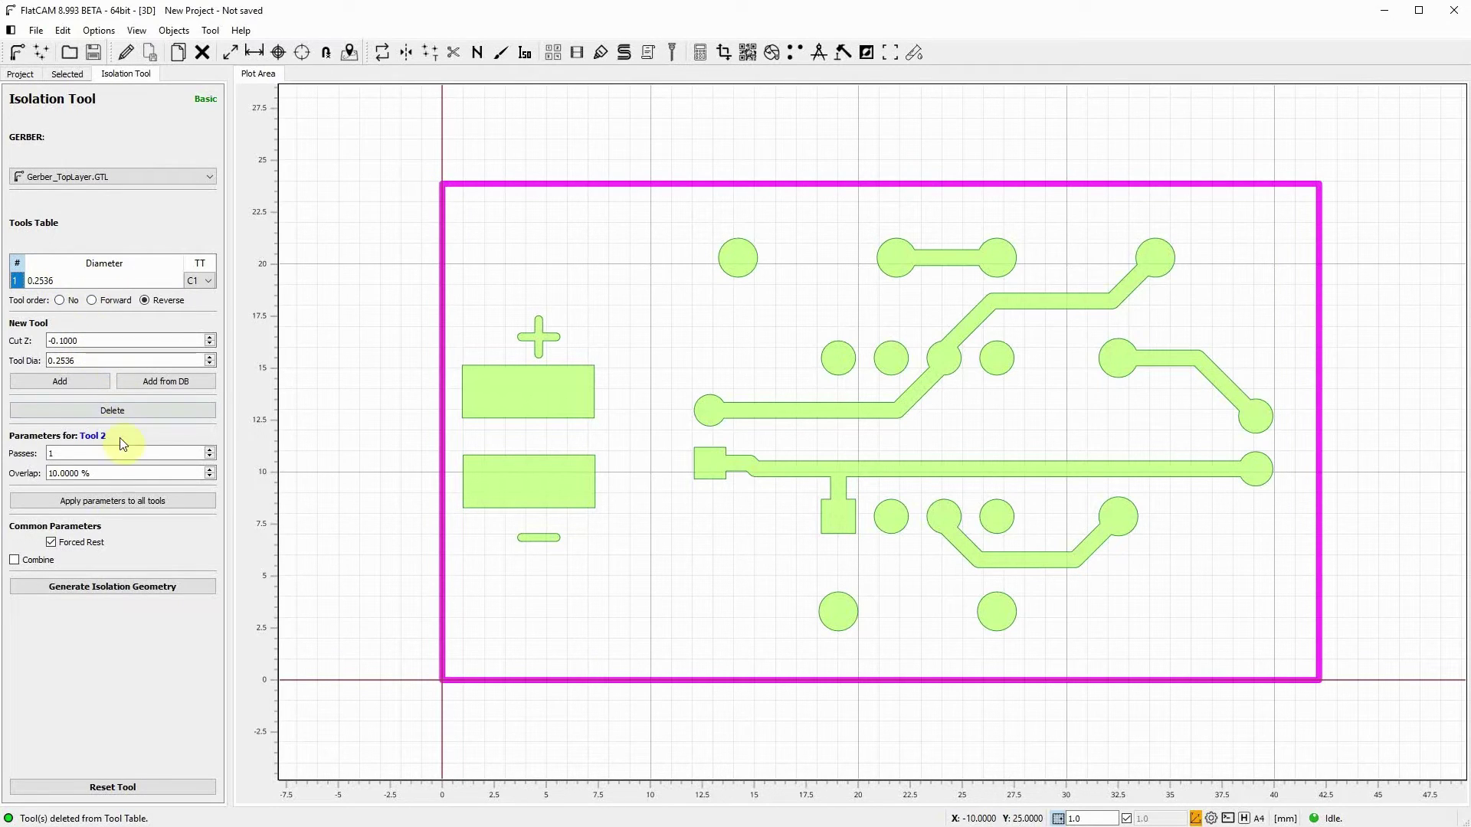
- Set 2 passes, 20% overlap and Combine, then generate the top-layer isolation geometry
{"action": "left_click", "coordinate": [210, 451]}
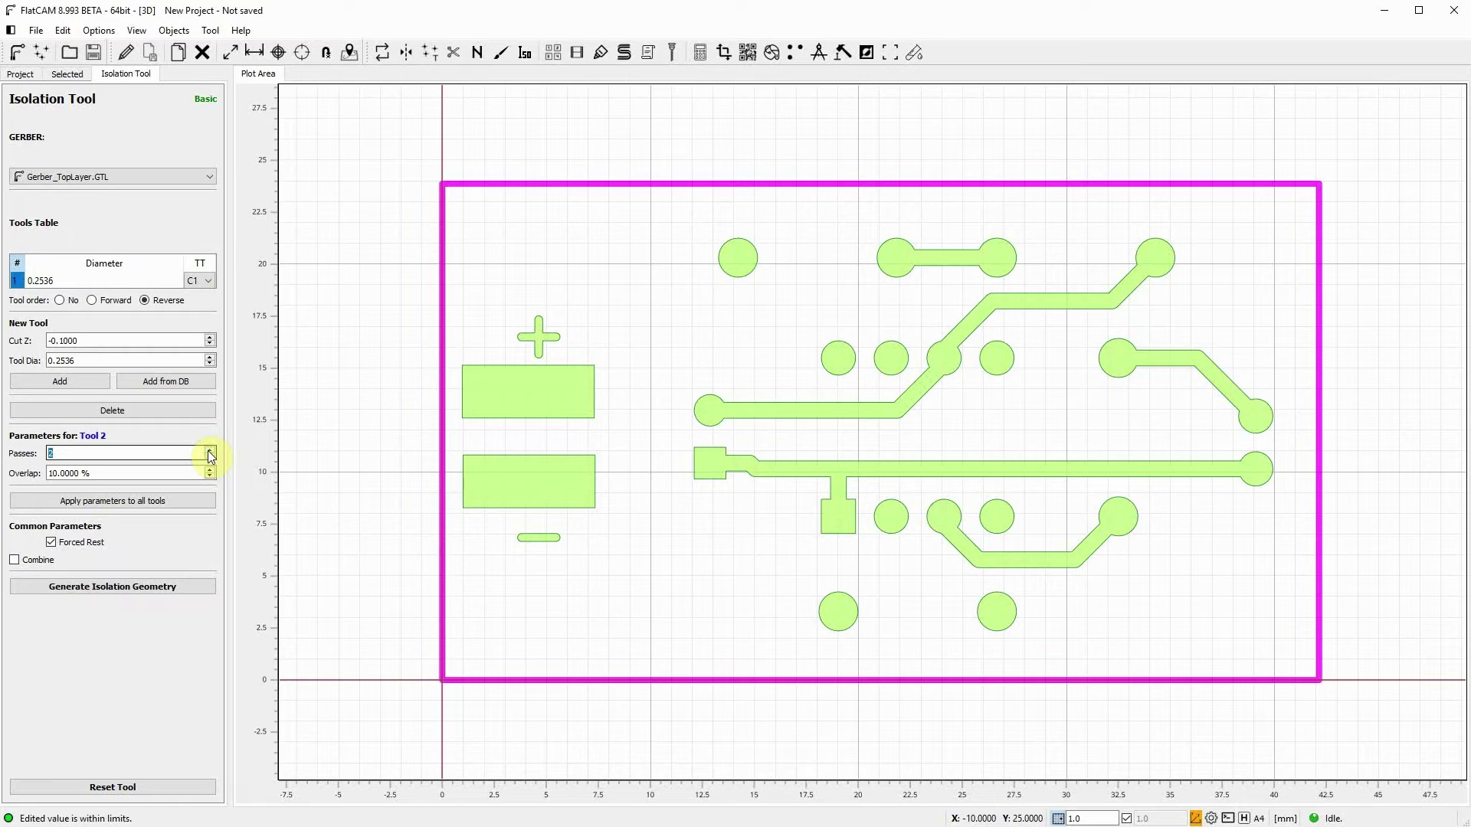
{"action": "left_click", "coordinate": [209, 456]}
{"action": "left_click", "coordinate": [211, 469]}
{"action": "left_click", "coordinate": [212, 469]}
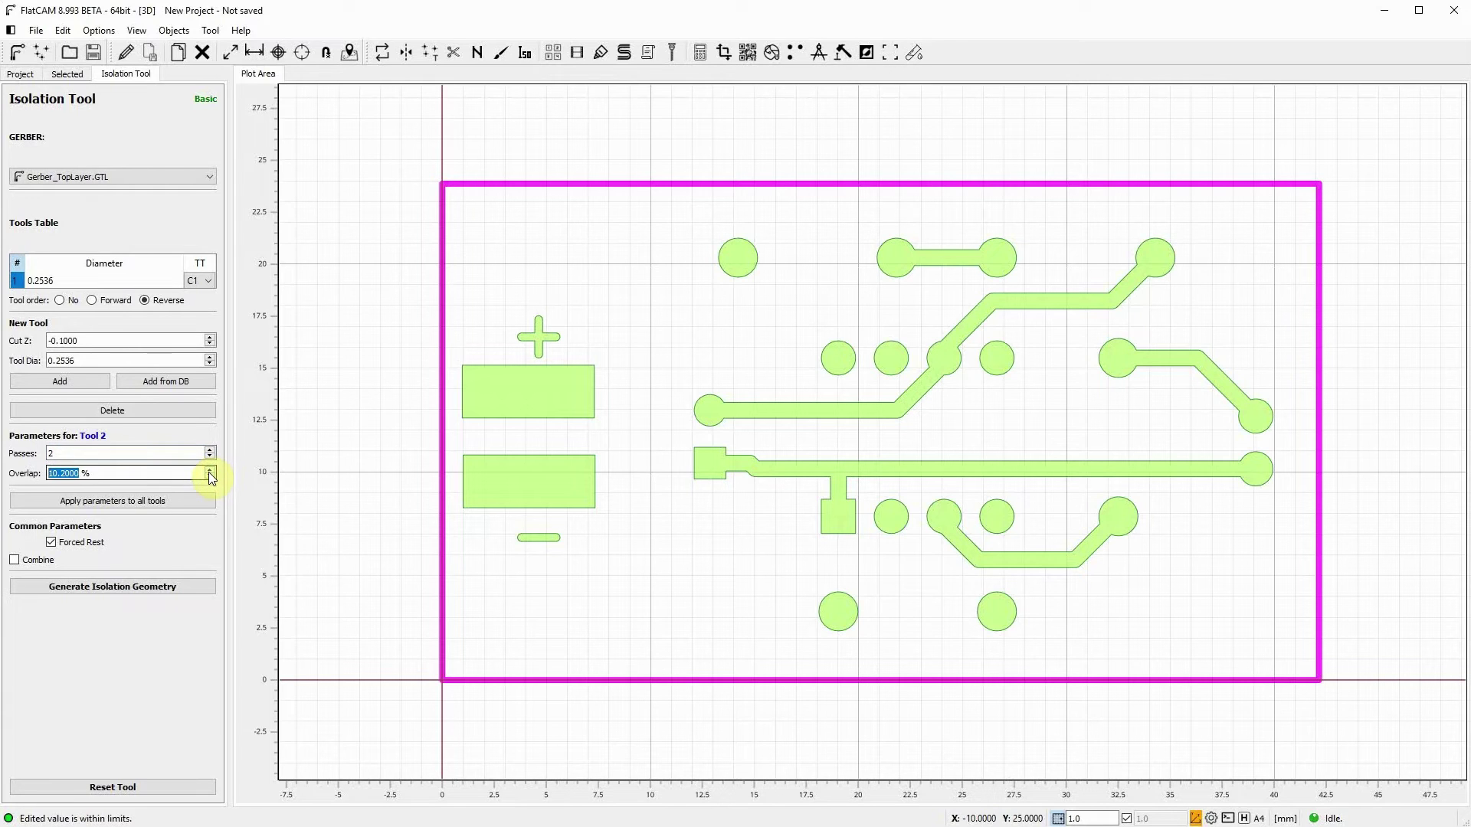
{"action": "type", "text": "20"}
{"action": "key", "text": "Tab"}
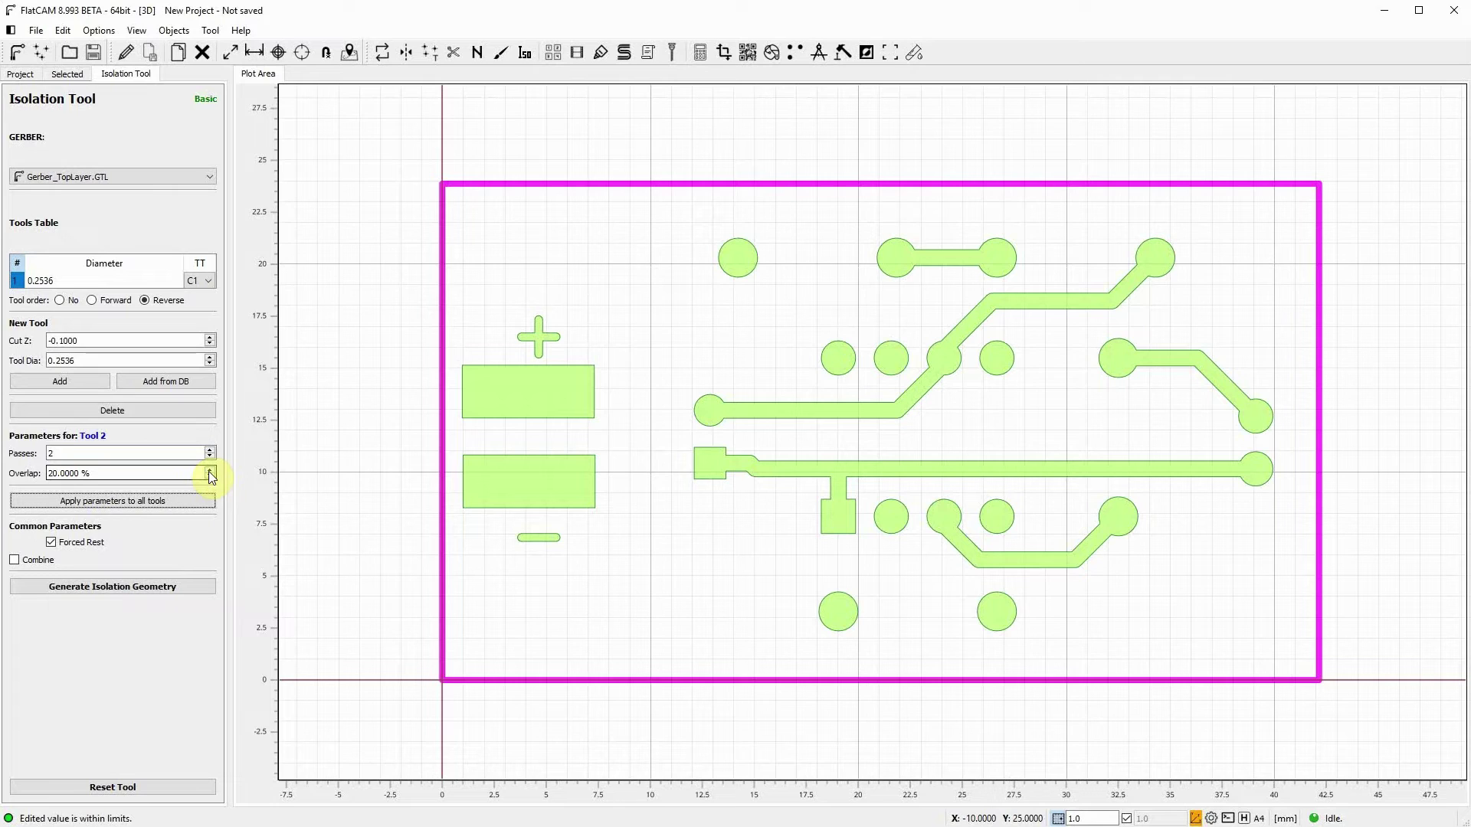
{"action": "left_click", "coordinate": [31, 562]}
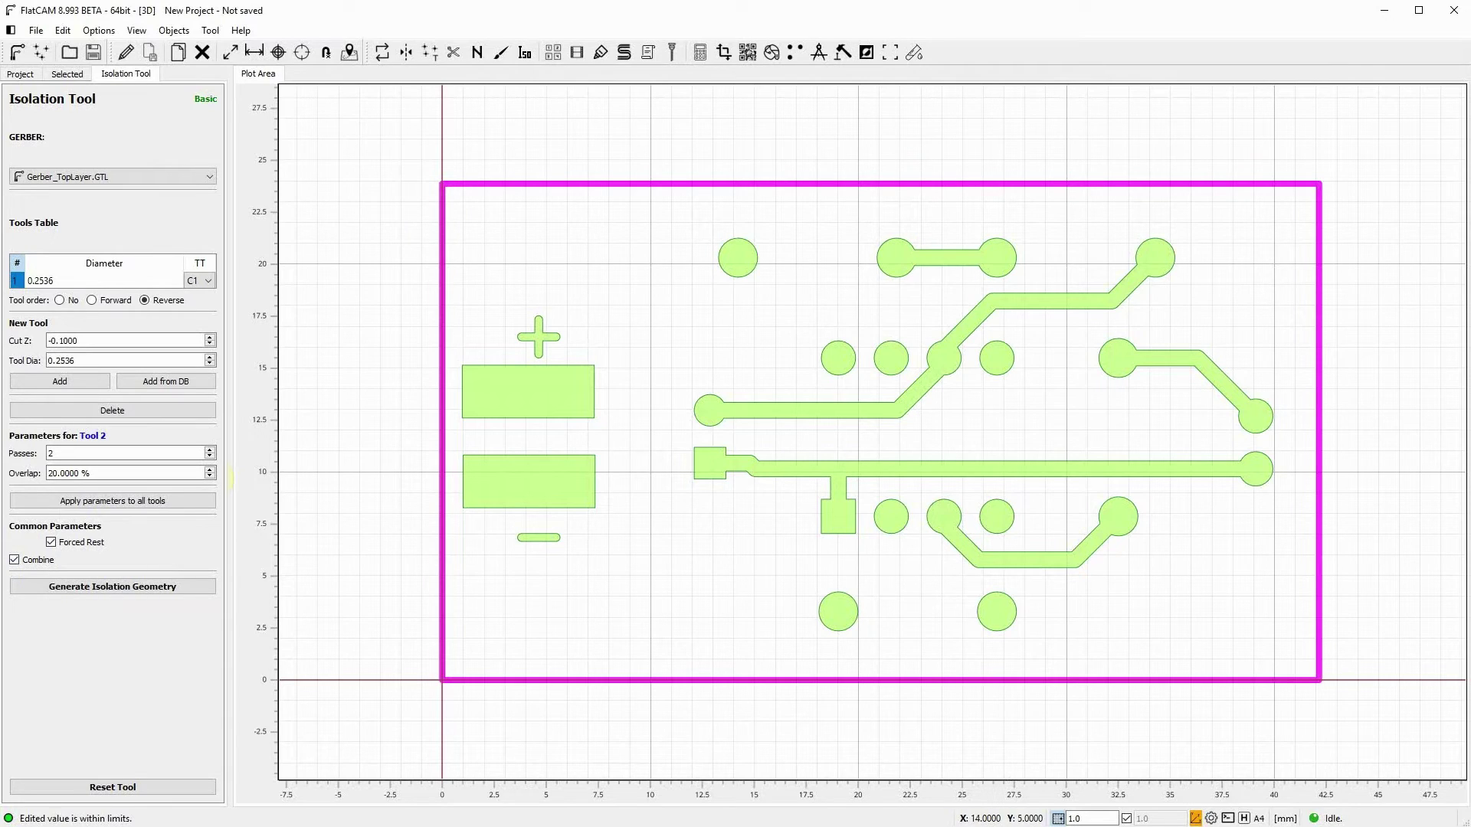
{"action": "left_click", "coordinate": [69, 588]}
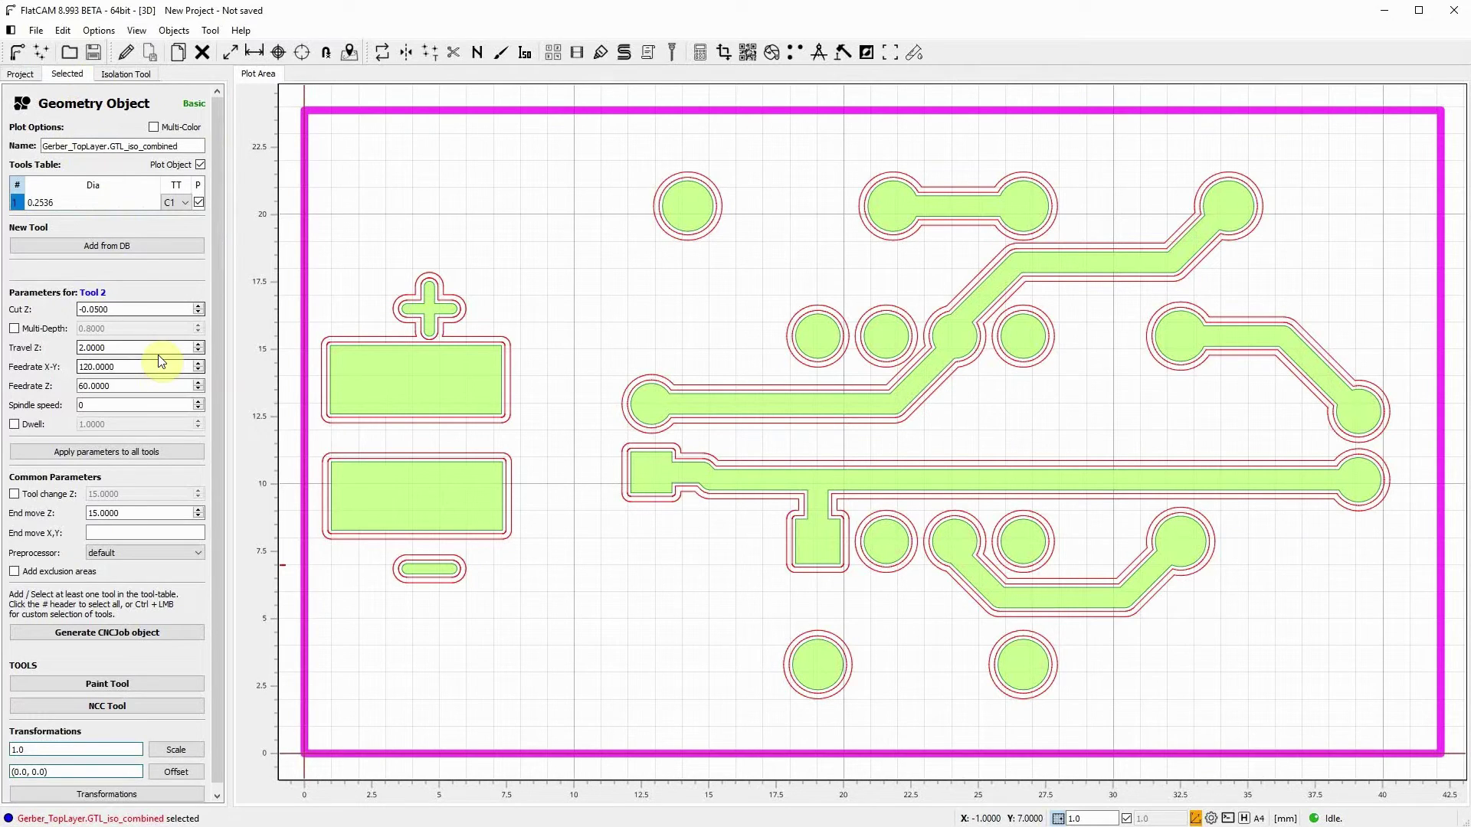
- Set the isolation geometry's Cut Z -0.1, Feedrate X-Y 100, End move Z 2, and generate its CNC job
{"action": "triple_click", "coordinate": [112, 309]}
{"action": "type", "text": "-0.1"}
{"action": "key", "text": "Tab"}
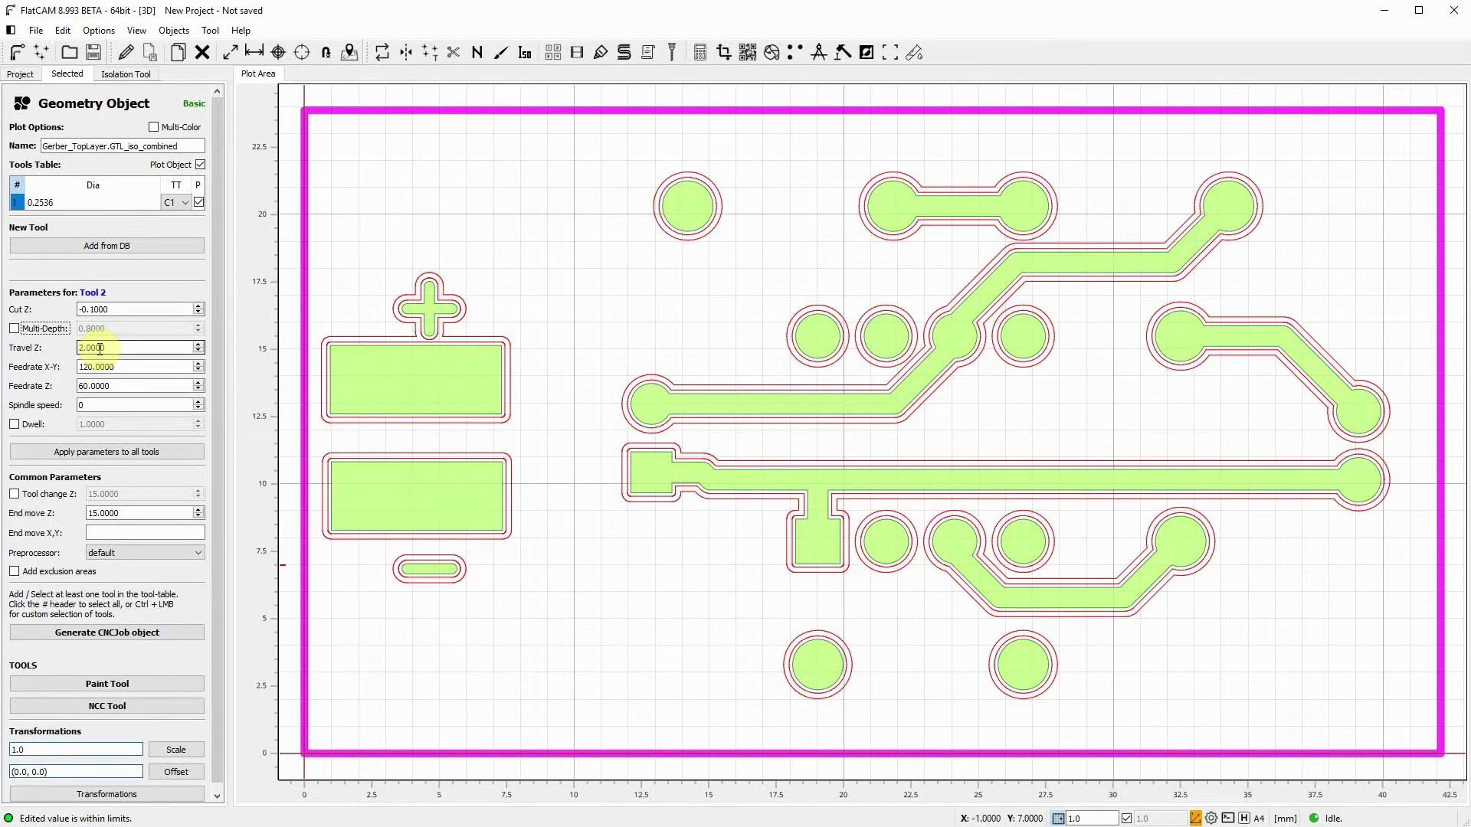
{"action": "left_click", "coordinate": [99, 366]}
{"action": "type", "text": "100"}
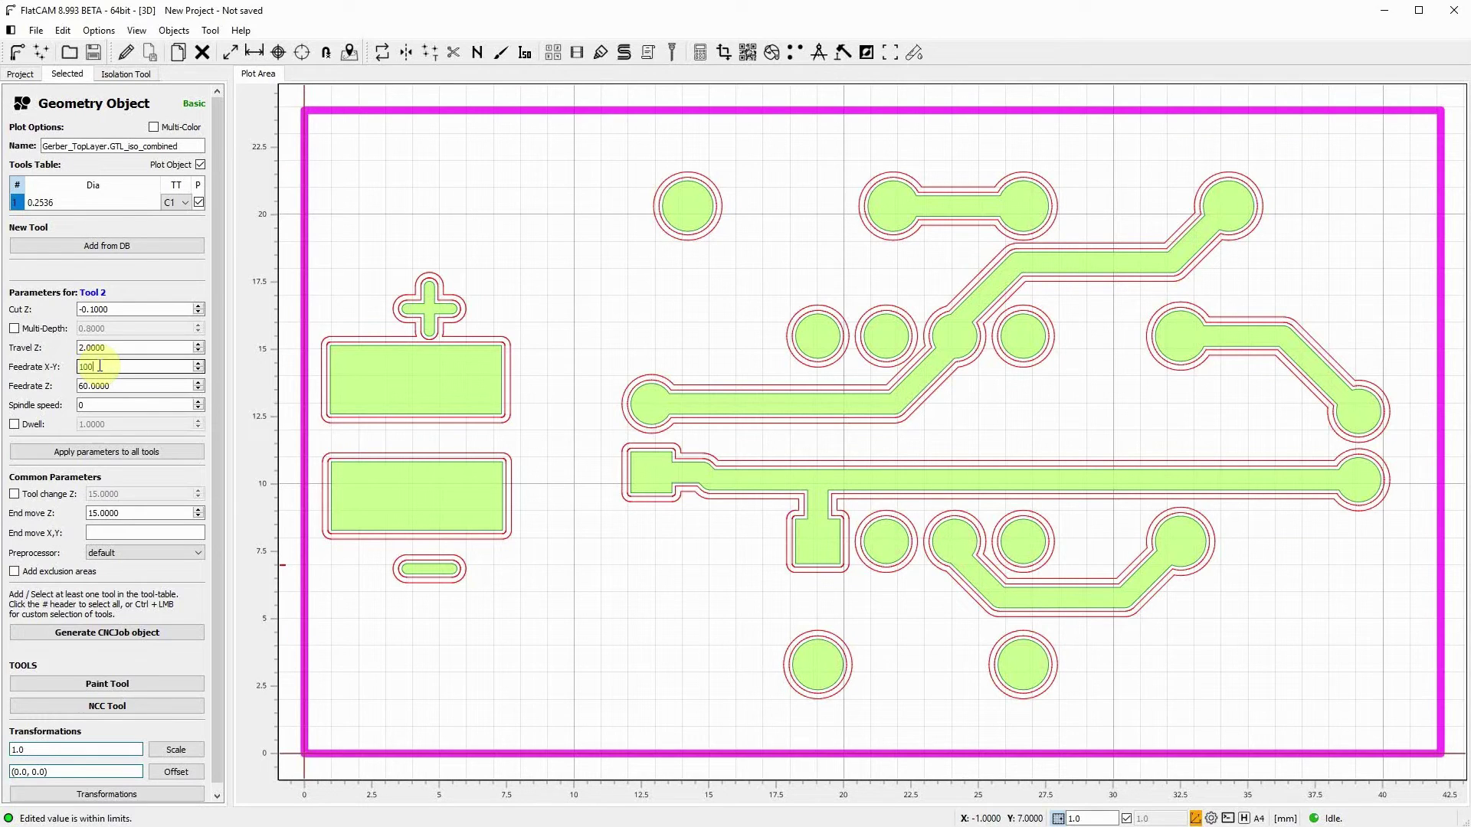
{"action": "key", "text": "Tab"}
{"action": "left_click", "coordinate": [119, 512]}
{"action": "type", "text": "2"}
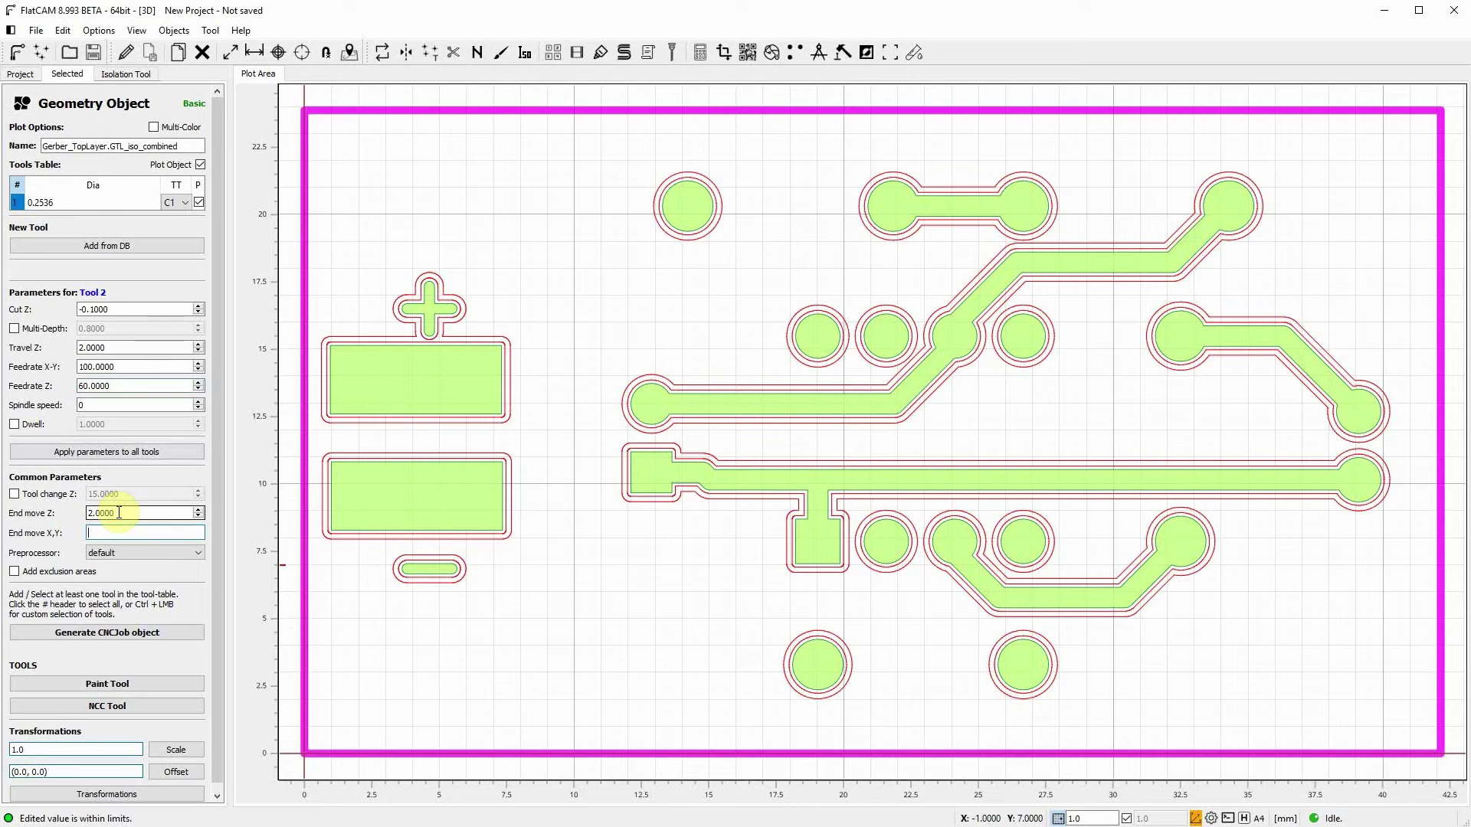
{"action": "key", "text": "Tab"}
{"action": "left_click", "coordinate": [140, 631]}
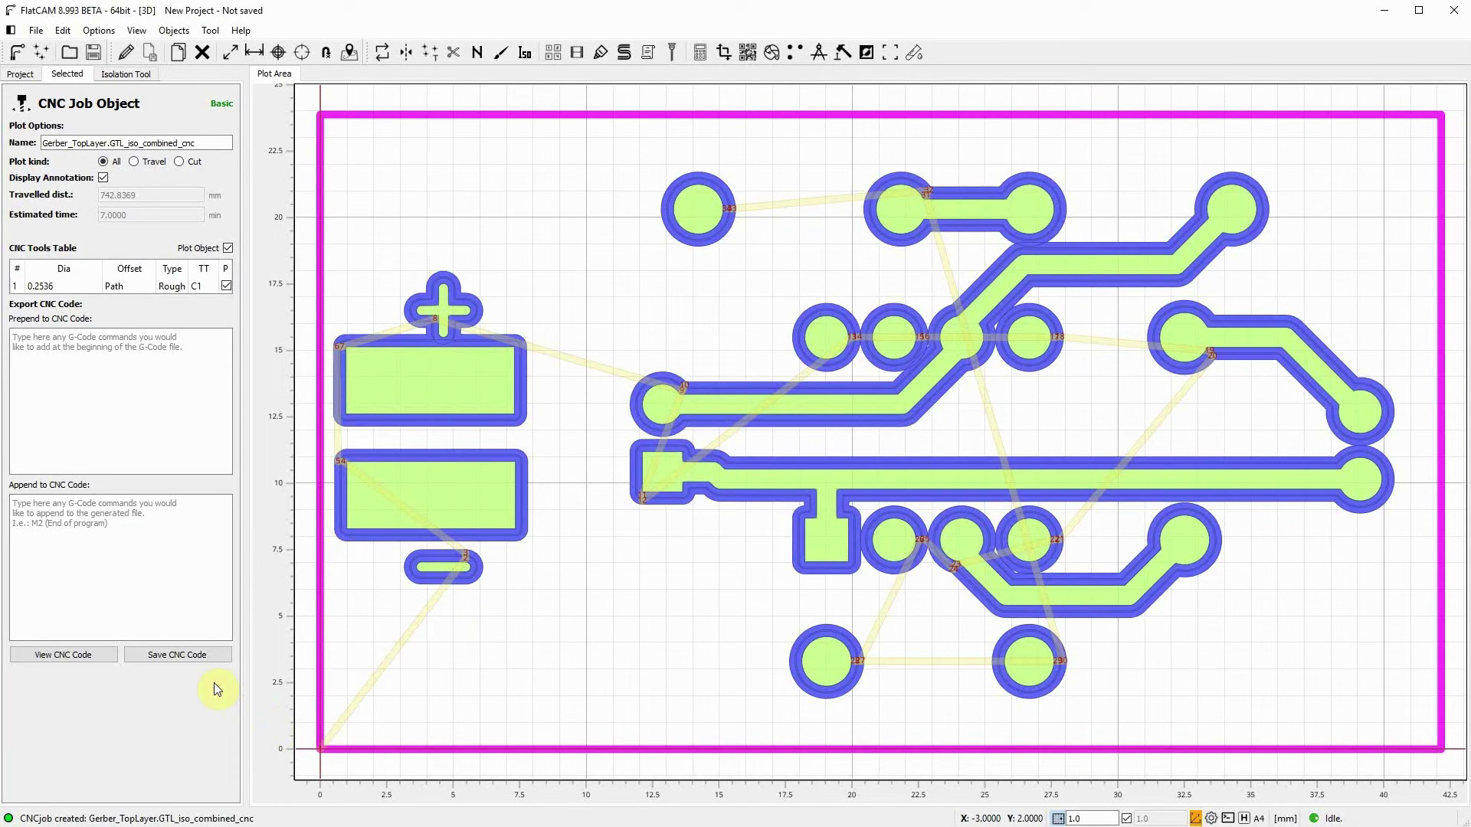
- Export the top-layer G-code as Gerber_TopLayer.GTL_iso_combined_cnc.nc into the cnc job folder
{"action": "left_click", "coordinate": [196, 660]}
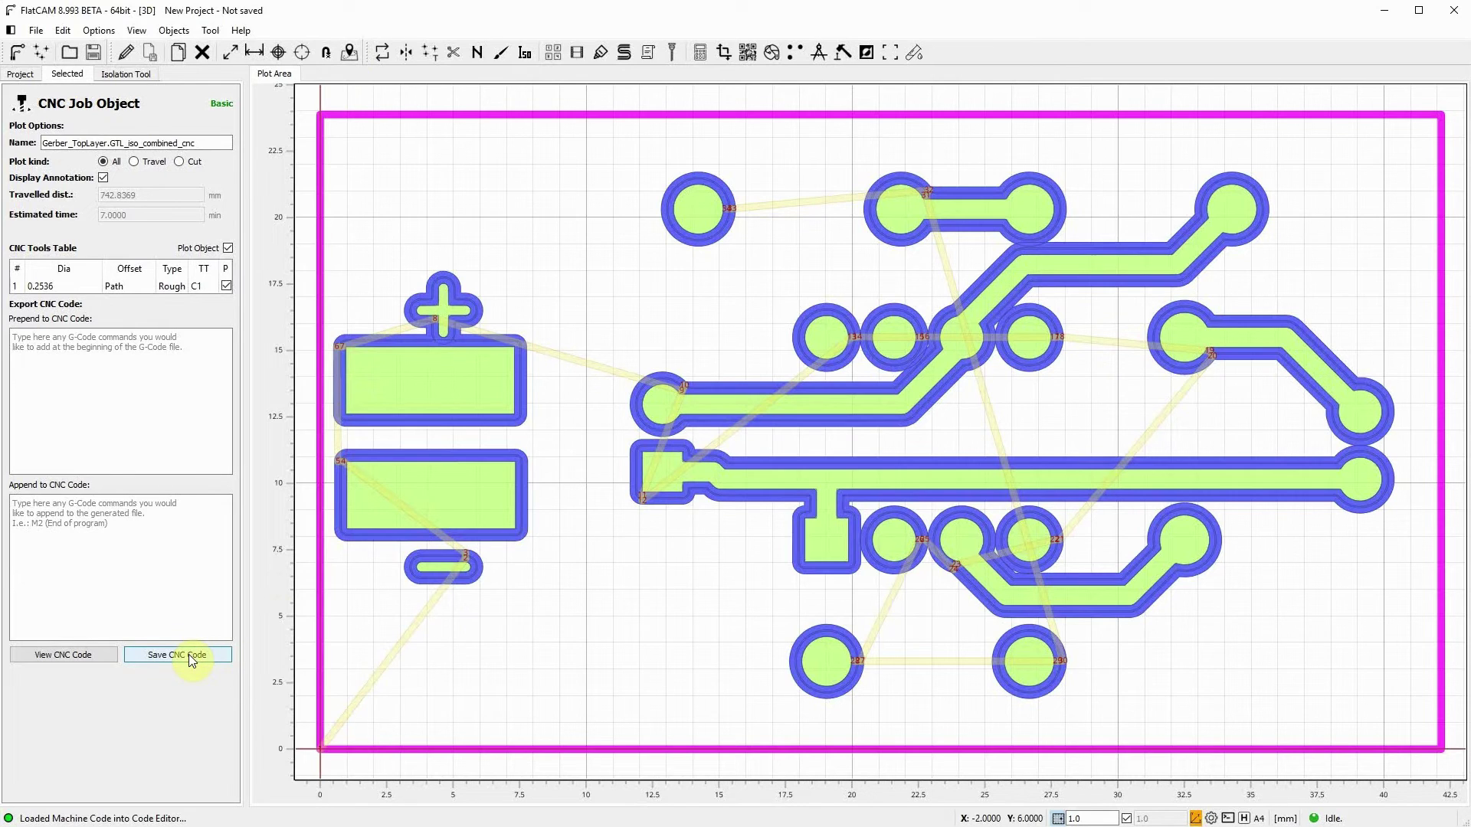
{"action": "left_click", "coordinate": [189, 654]}
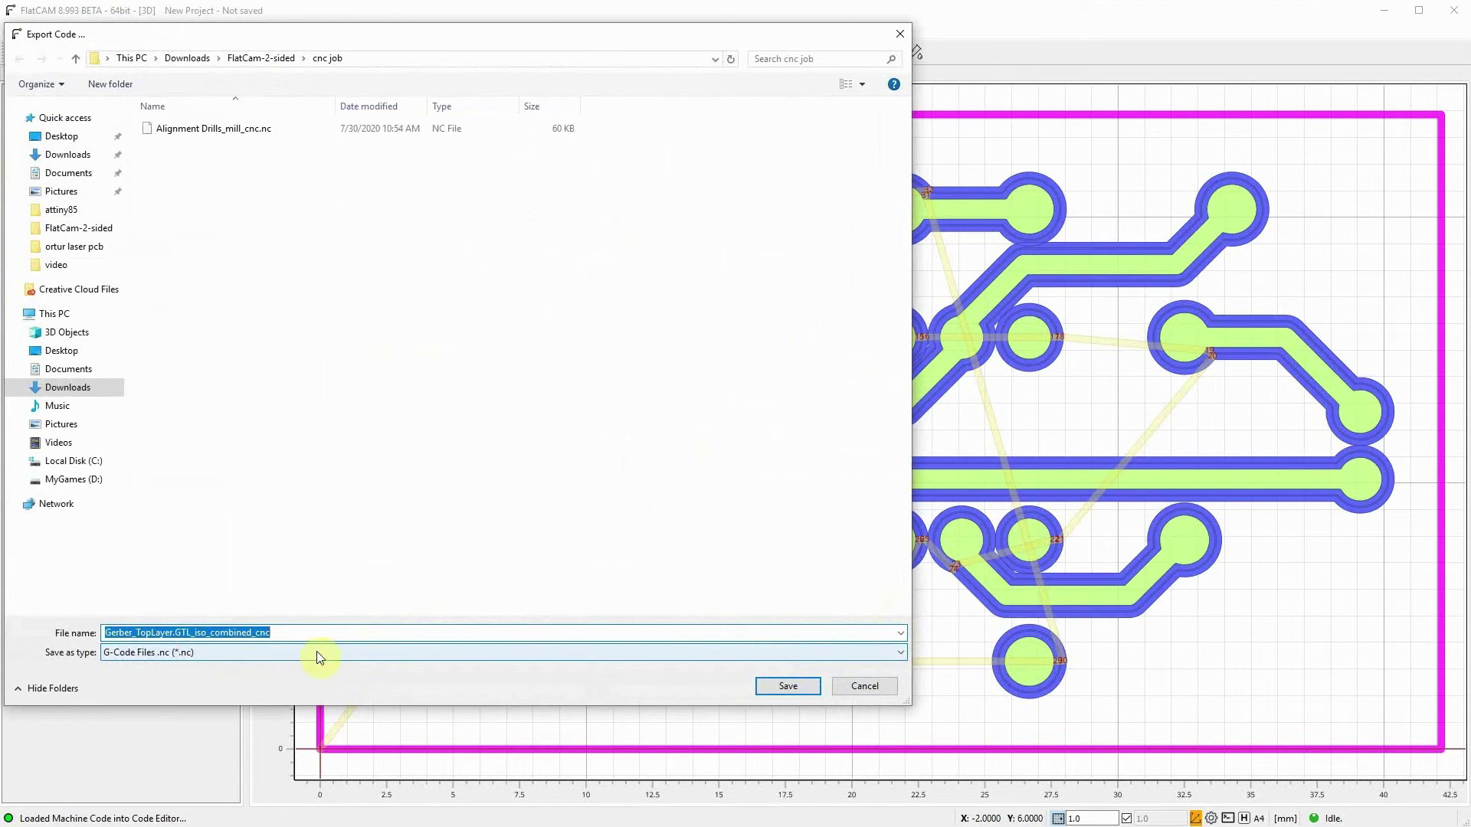
{"action": "left_click", "coordinate": [786, 686]}
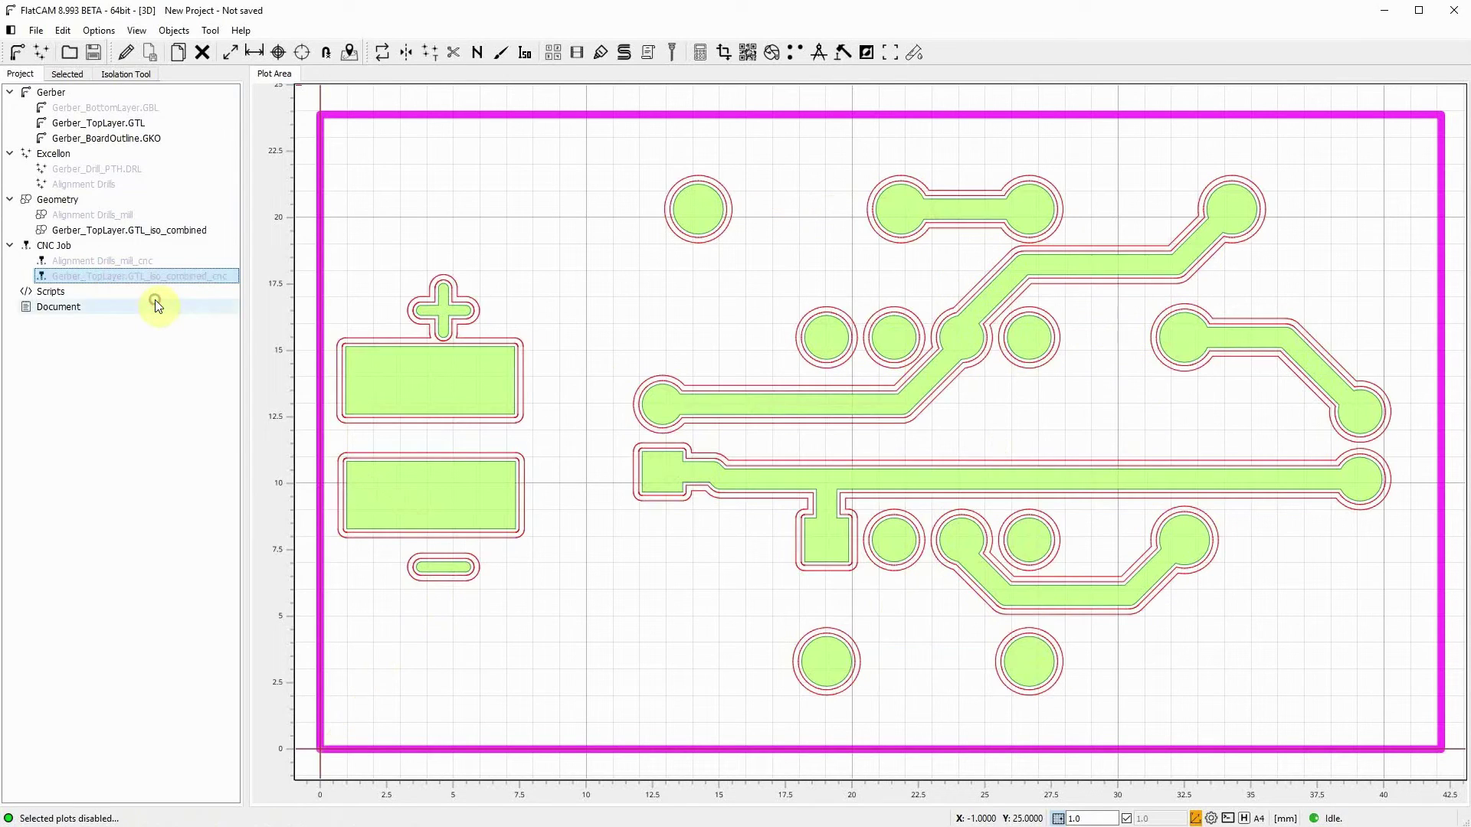
- Hide the top-layer Gerber and its isolation geometry, and show the bottom-layer copper on the plot
{"action": "right_click", "coordinate": [122, 123]}
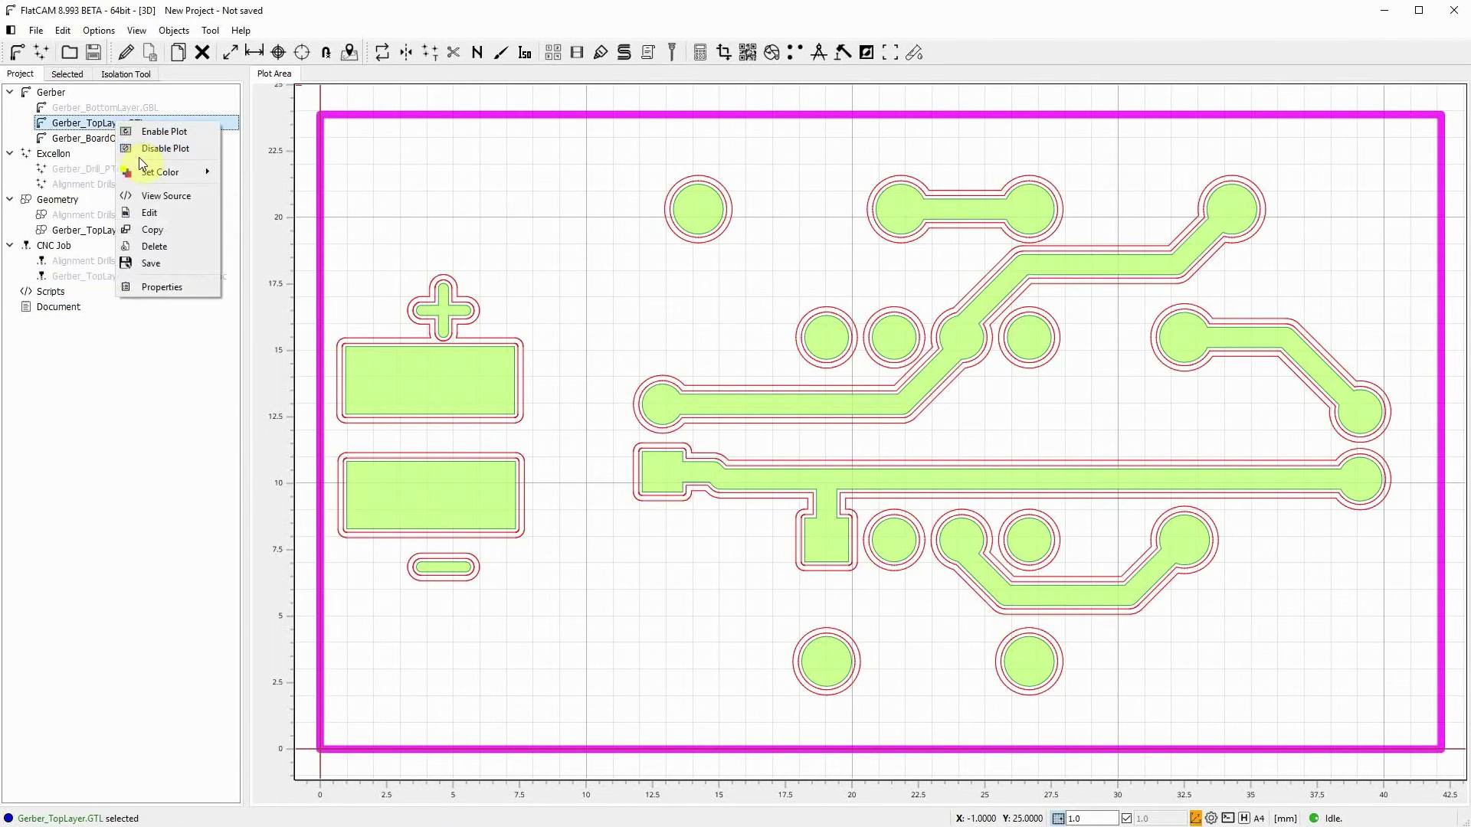
{"action": "left_click", "coordinate": [157, 149]}
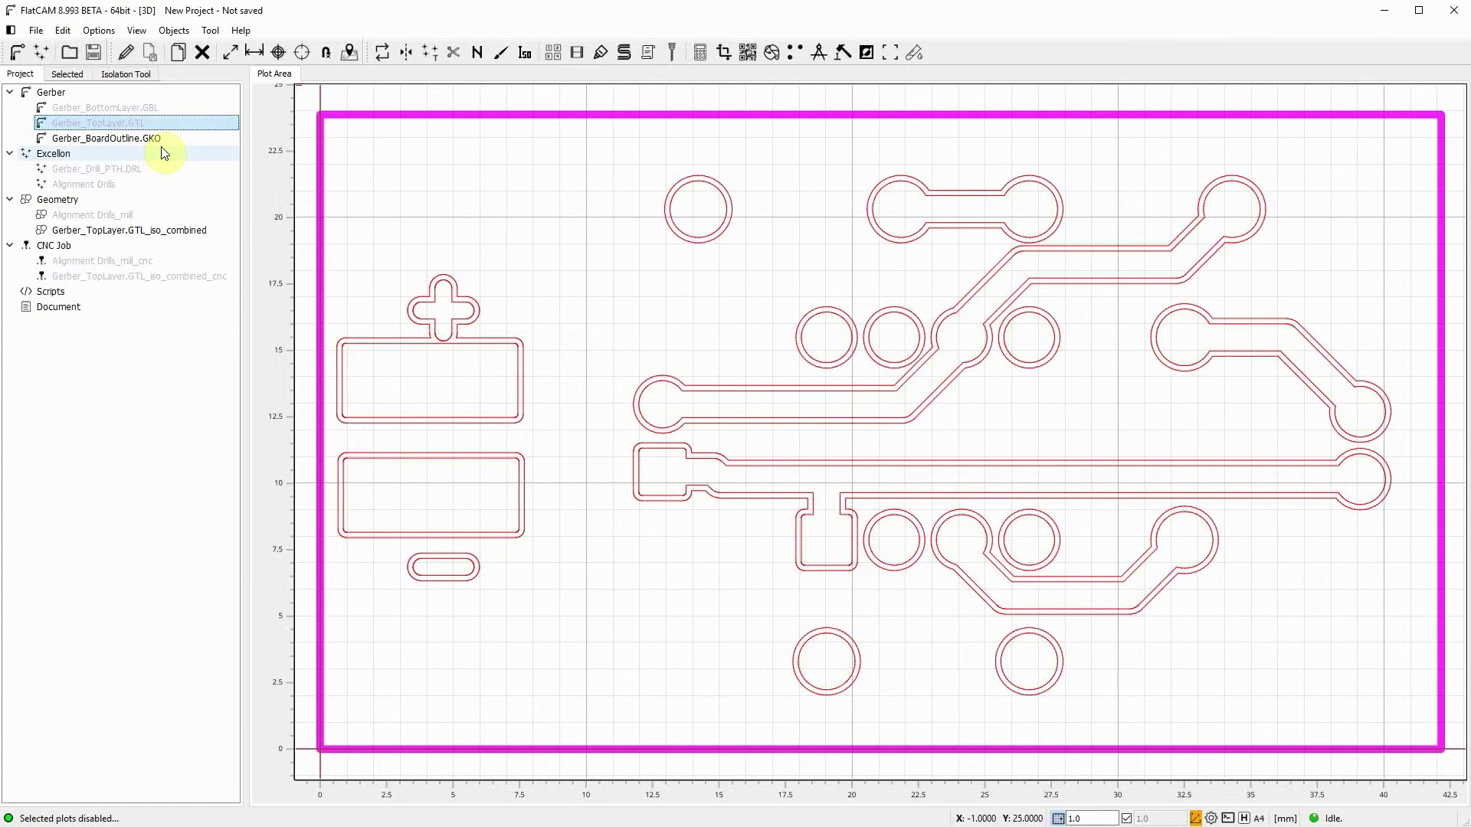
{"action": "right_click", "coordinate": [136, 230]}
{"action": "left_click", "coordinate": [155, 259]}
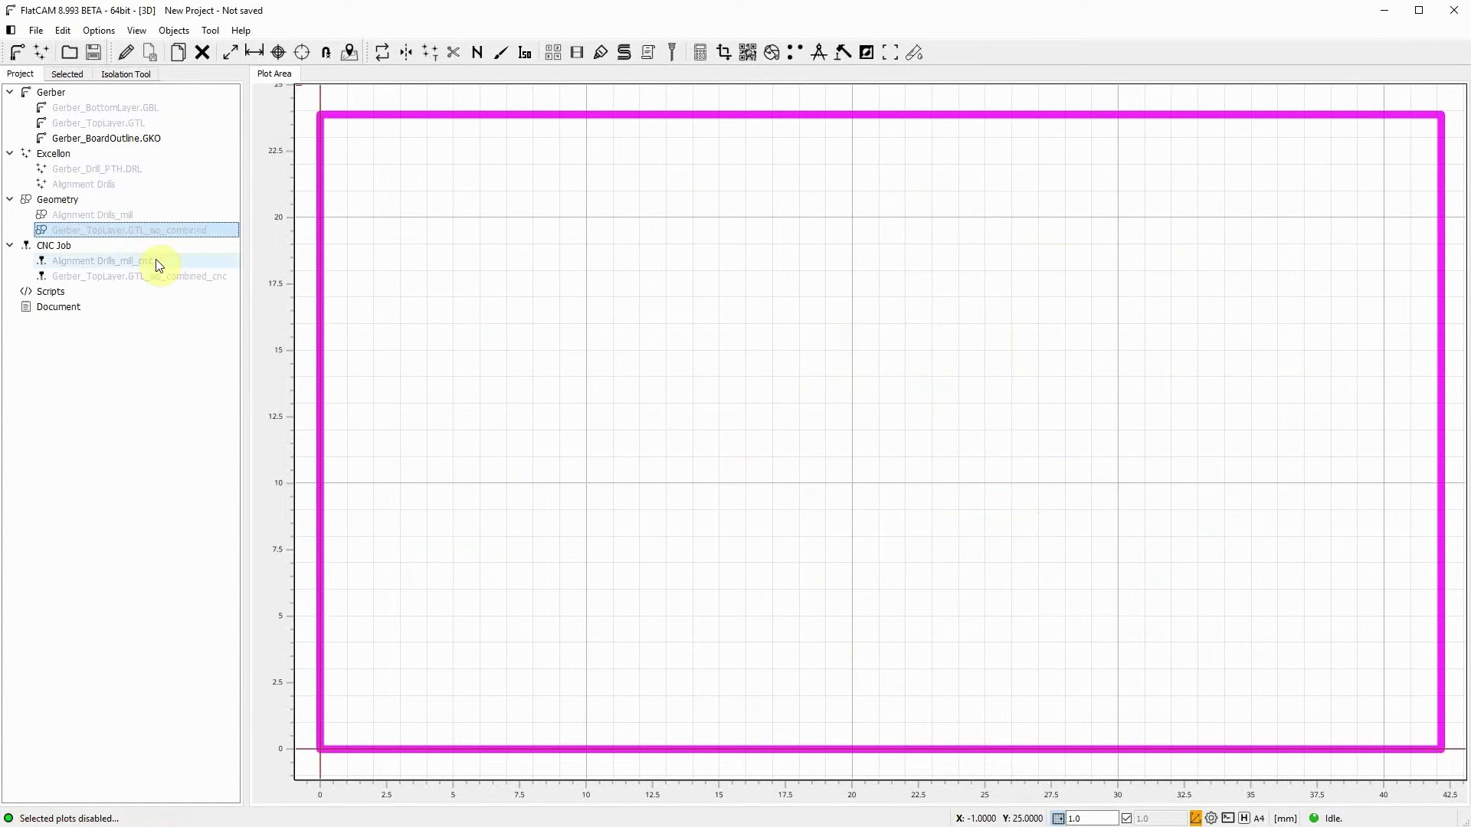
{"action": "right_click", "coordinate": [117, 106]}
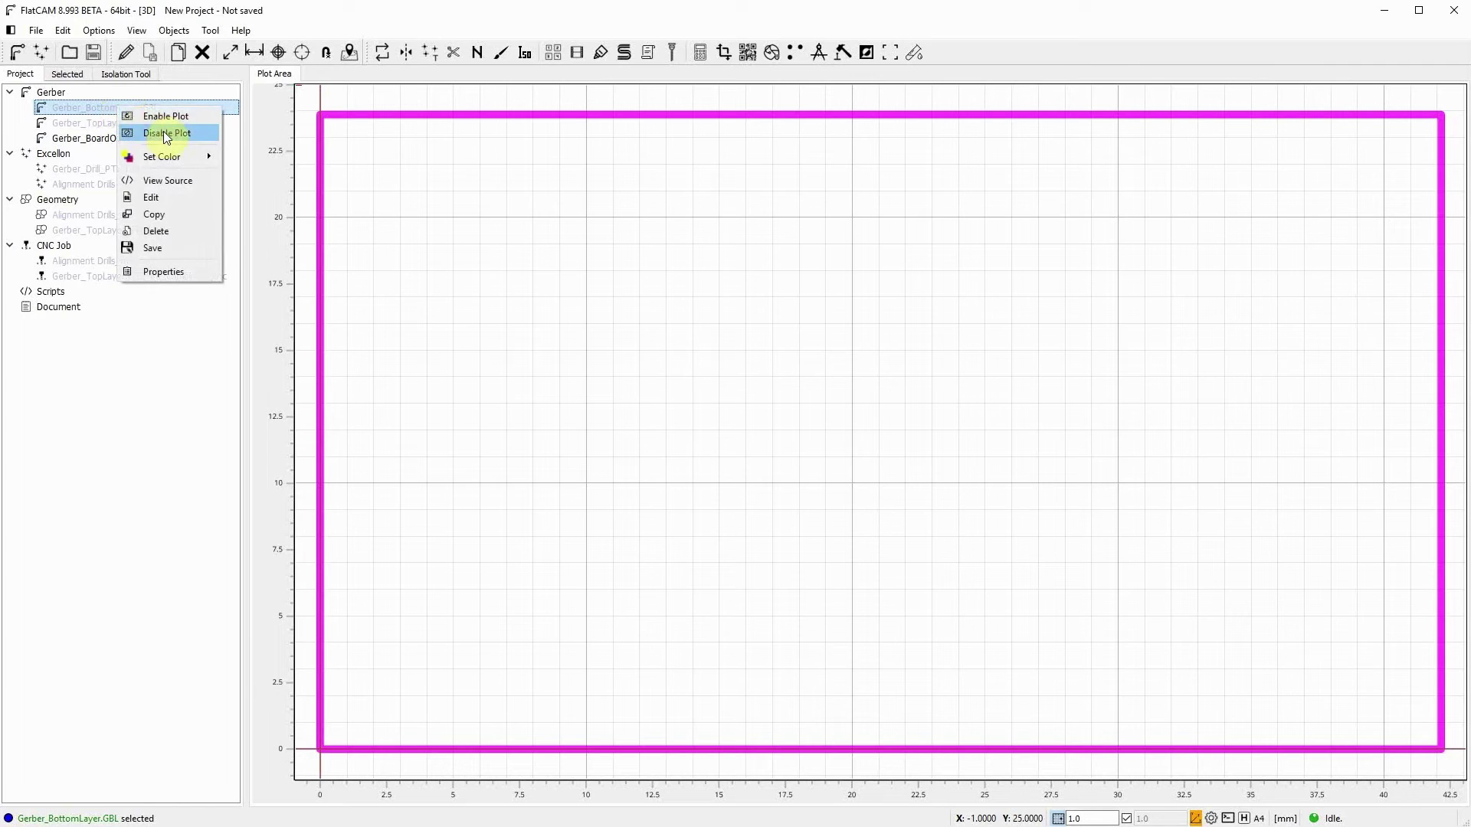
{"action": "left_click", "coordinate": [173, 117]}
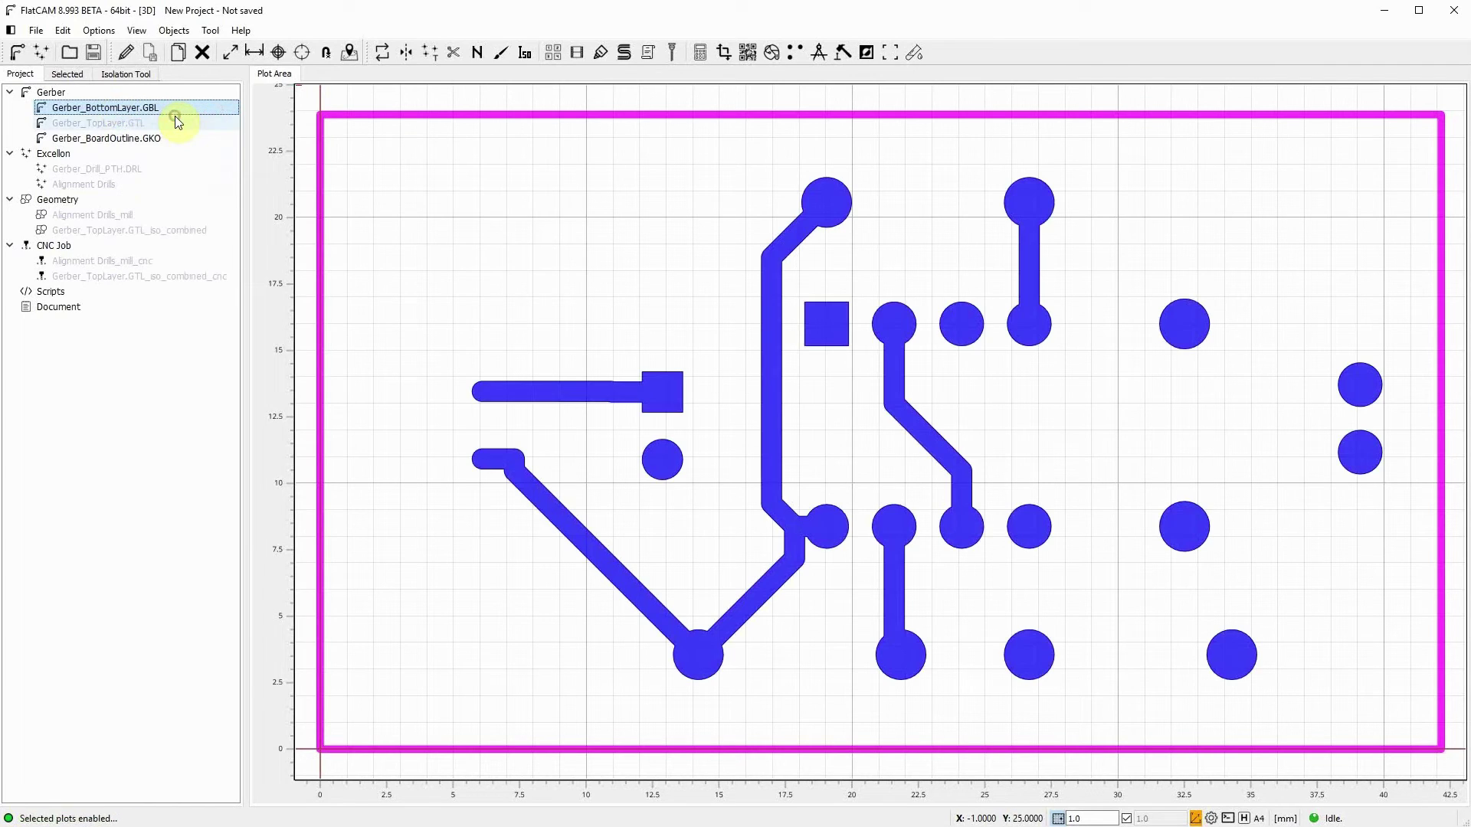
- In bottom-layer Isolation Routing, add a 0.2536 mm tool and remove the 0.1000 tool
{"action": "left_click", "coordinate": [73, 76]}
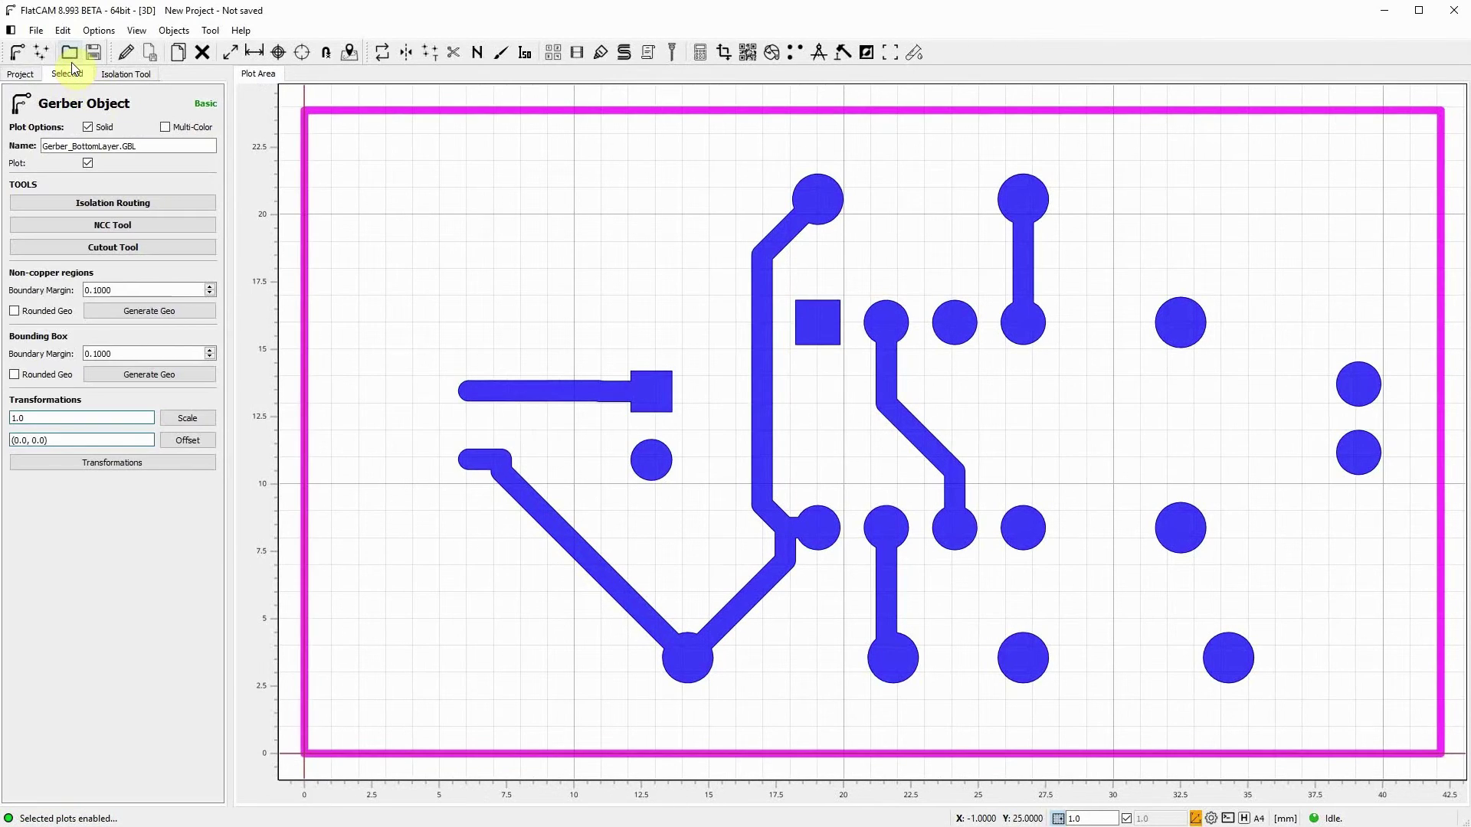
{"action": "left_click", "coordinate": [132, 203]}
{"action": "left_click", "coordinate": [89, 341]}
{"action": "type", "text": "-0.1000"}
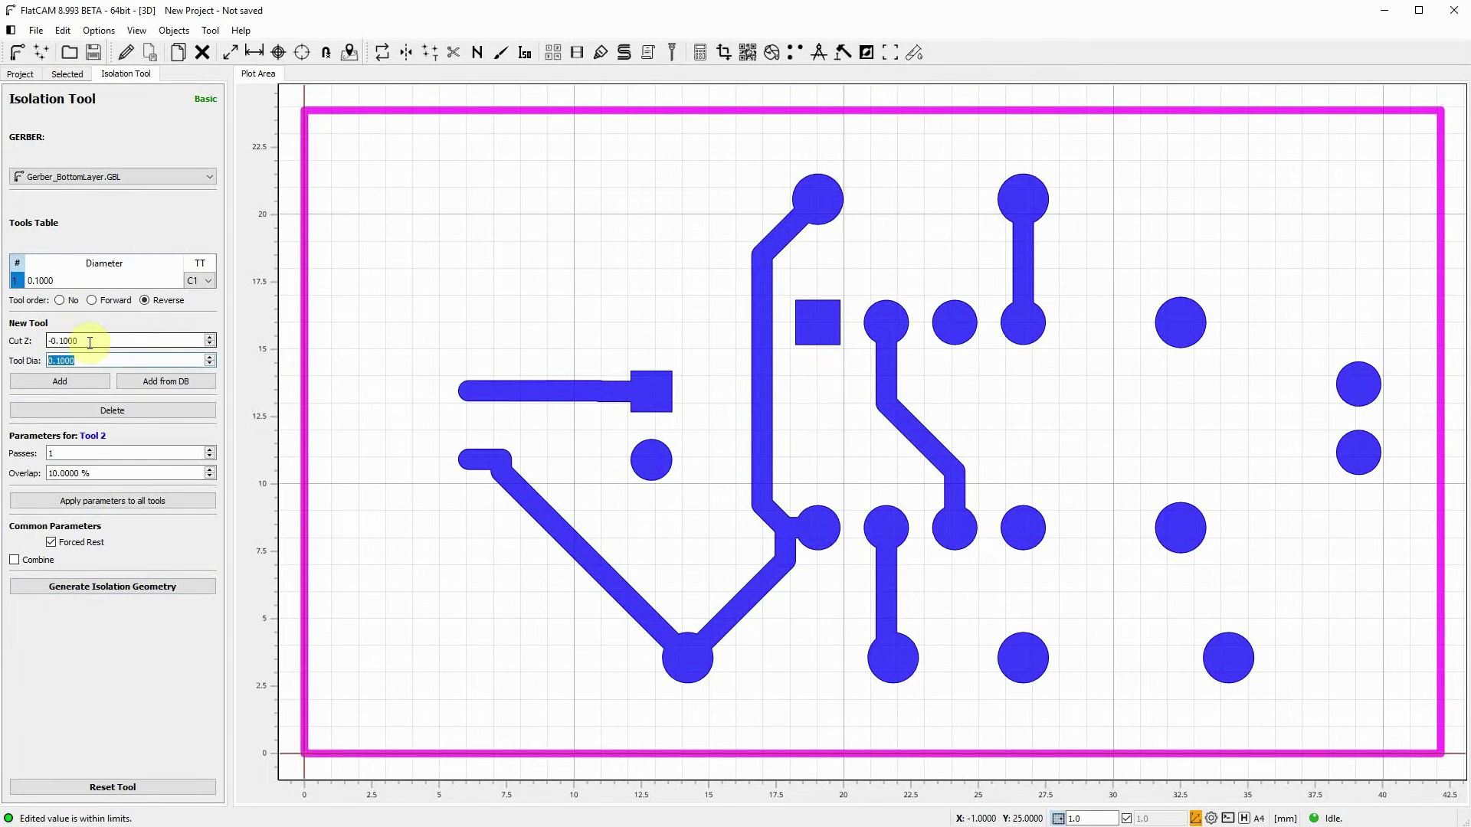
{"action": "left_click", "coordinate": [88, 383]}
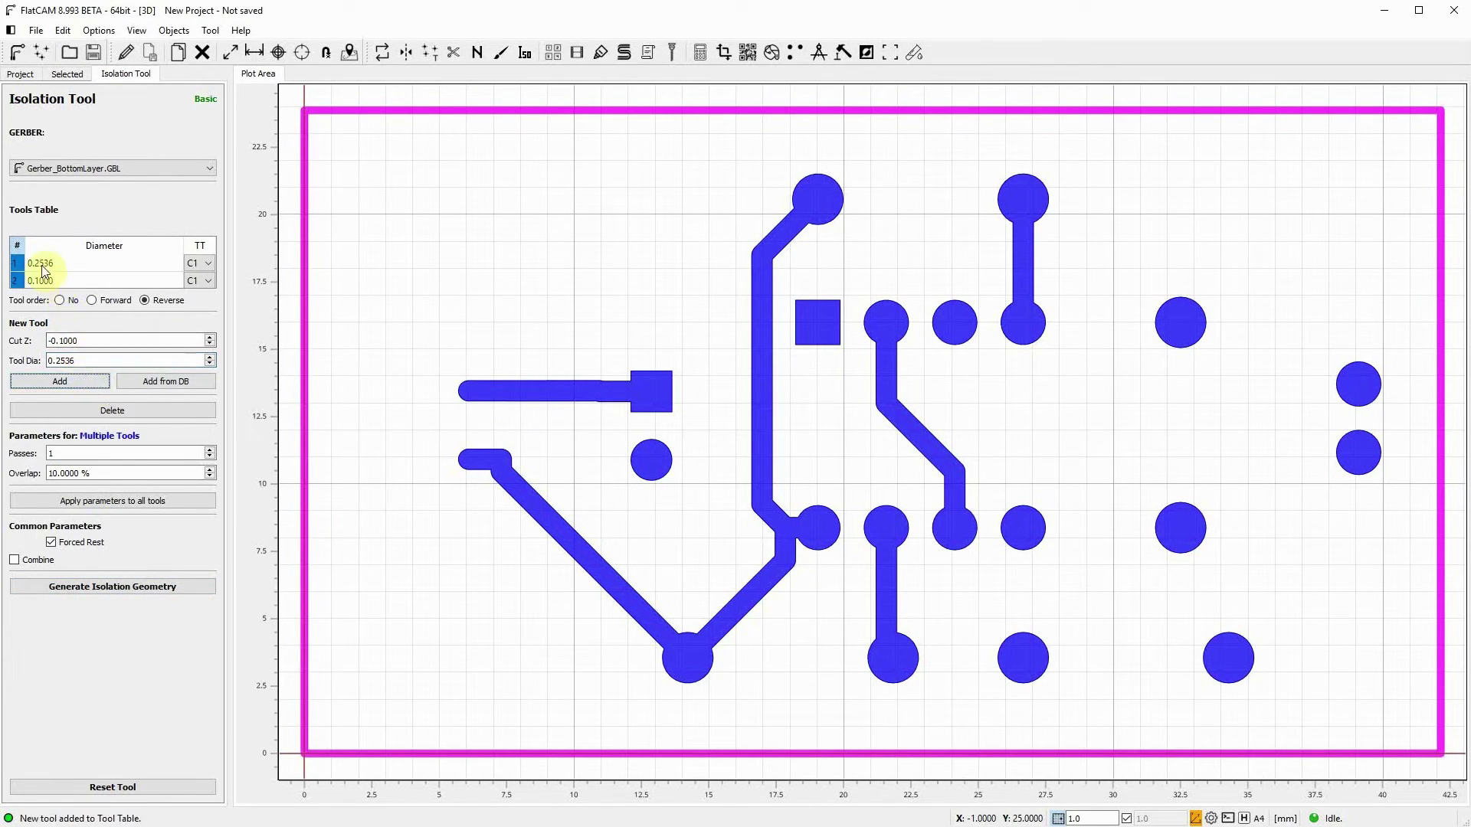
{"action": "left_click", "coordinate": [91, 278]}
{"action": "left_click", "coordinate": [90, 408]}
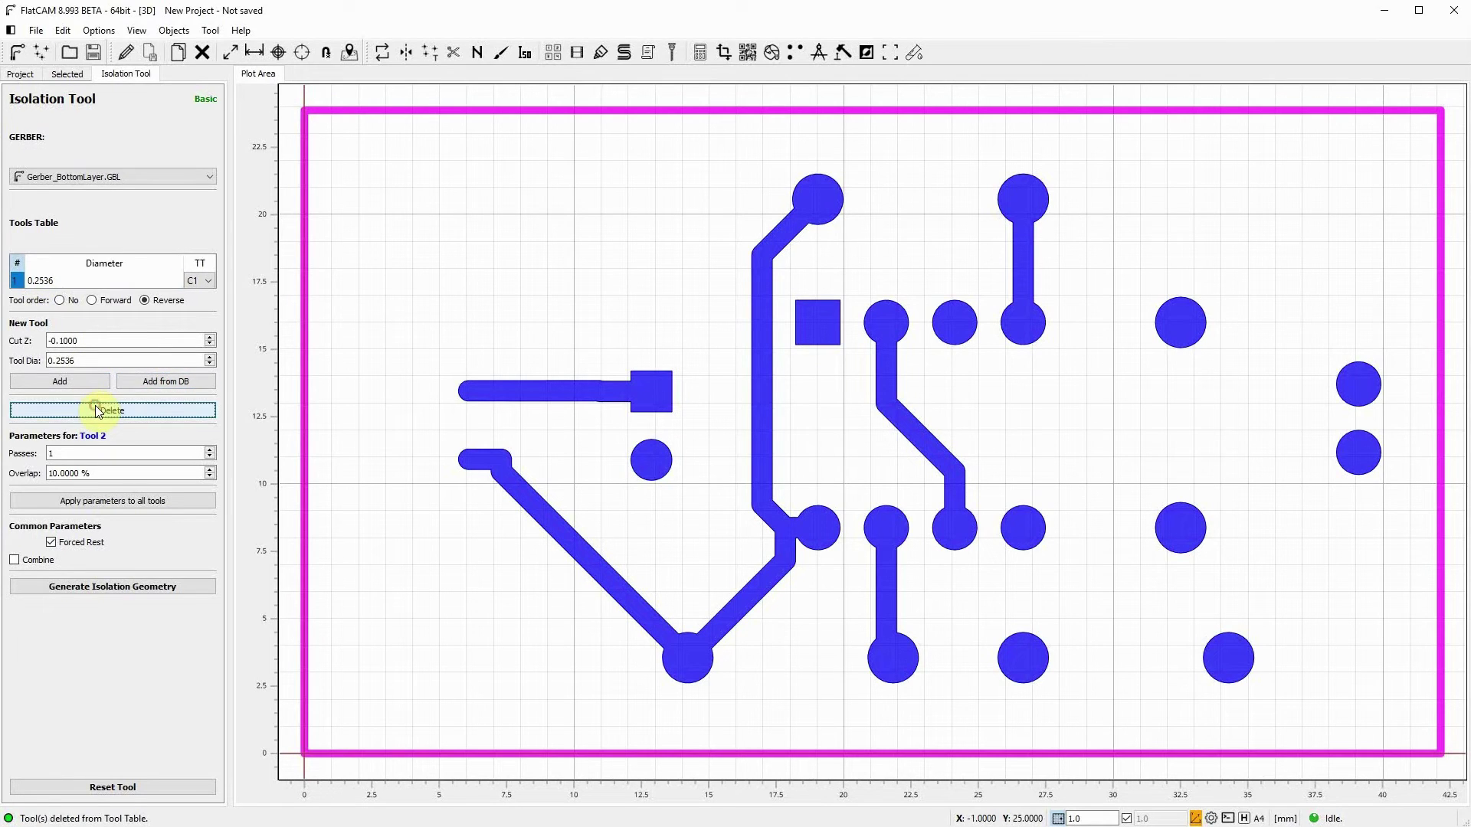
- Use 2 passes with 20% overlap, combined, and generate the bottom-layer isolation geometry
{"action": "left_click", "coordinate": [209, 449]}
{"action": "left_click", "coordinate": [171, 474]}
{"action": "type", "text": "20"}
{"action": "left_click", "coordinate": [31, 560]}
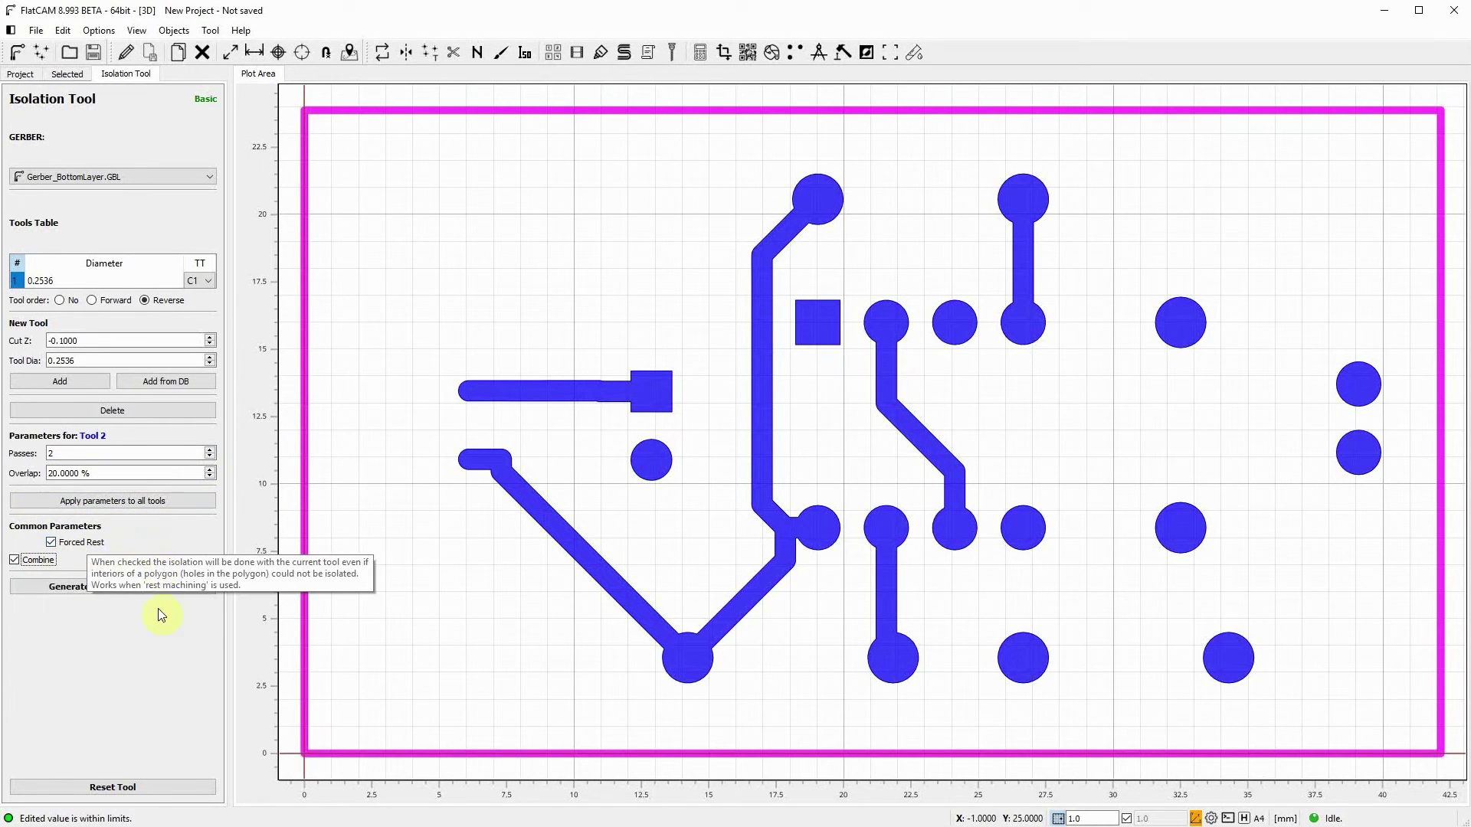
{"action": "left_click", "coordinate": [115, 587]}
- Give the combined bottom isolation geometry Cut Z -0.1, XY feedrate 100, End move Z 2, and create its CNC job
{"action": "left_click", "coordinate": [137, 309]}
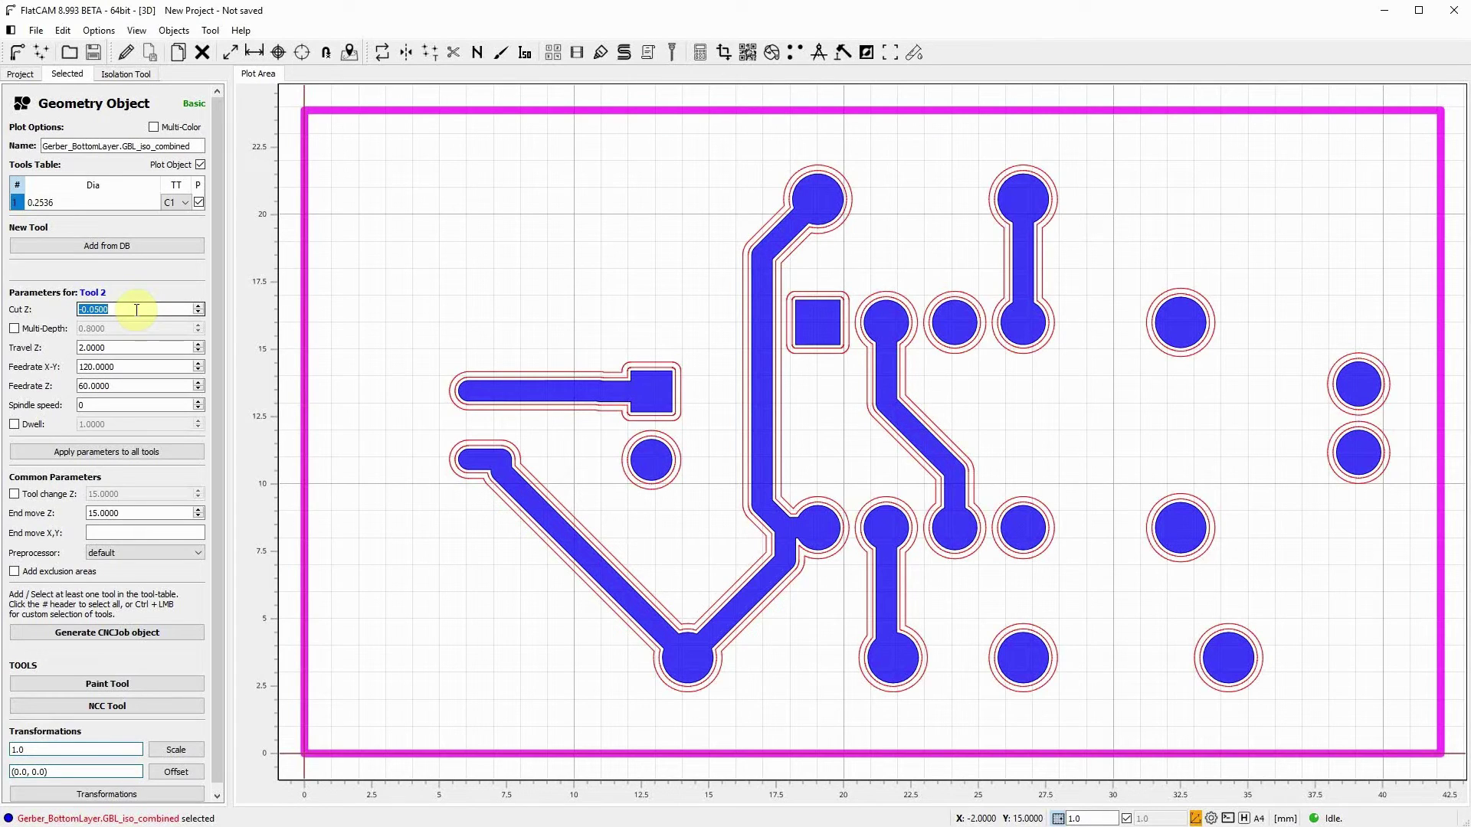
{"action": "type", "text": "-"}
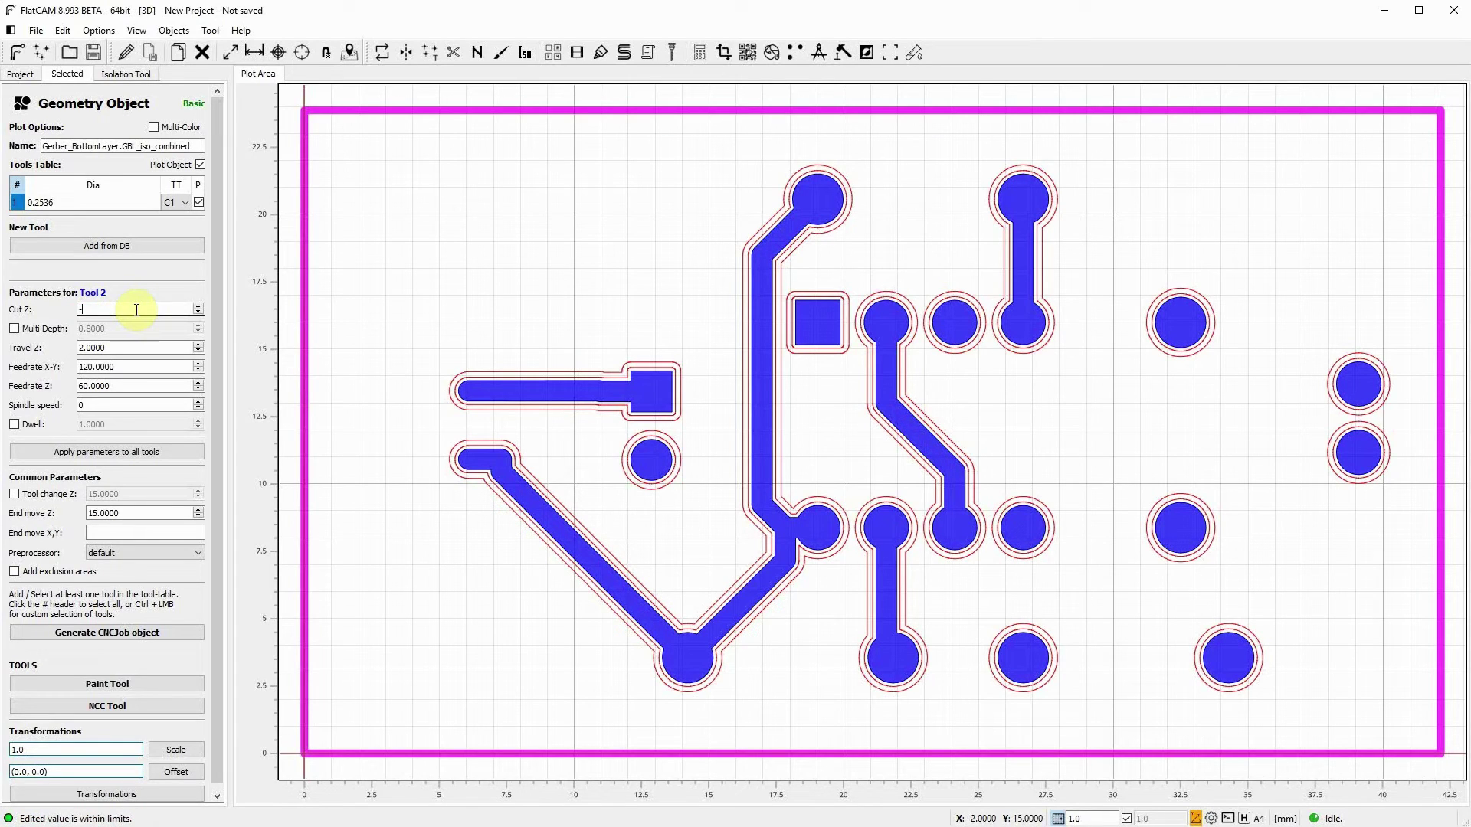
{"action": "type", "text": "0.1"}
{"action": "key", "text": "Tab"}
{"action": "key", "text": "Tab"}
{"action": "key", "text": "Tab"}
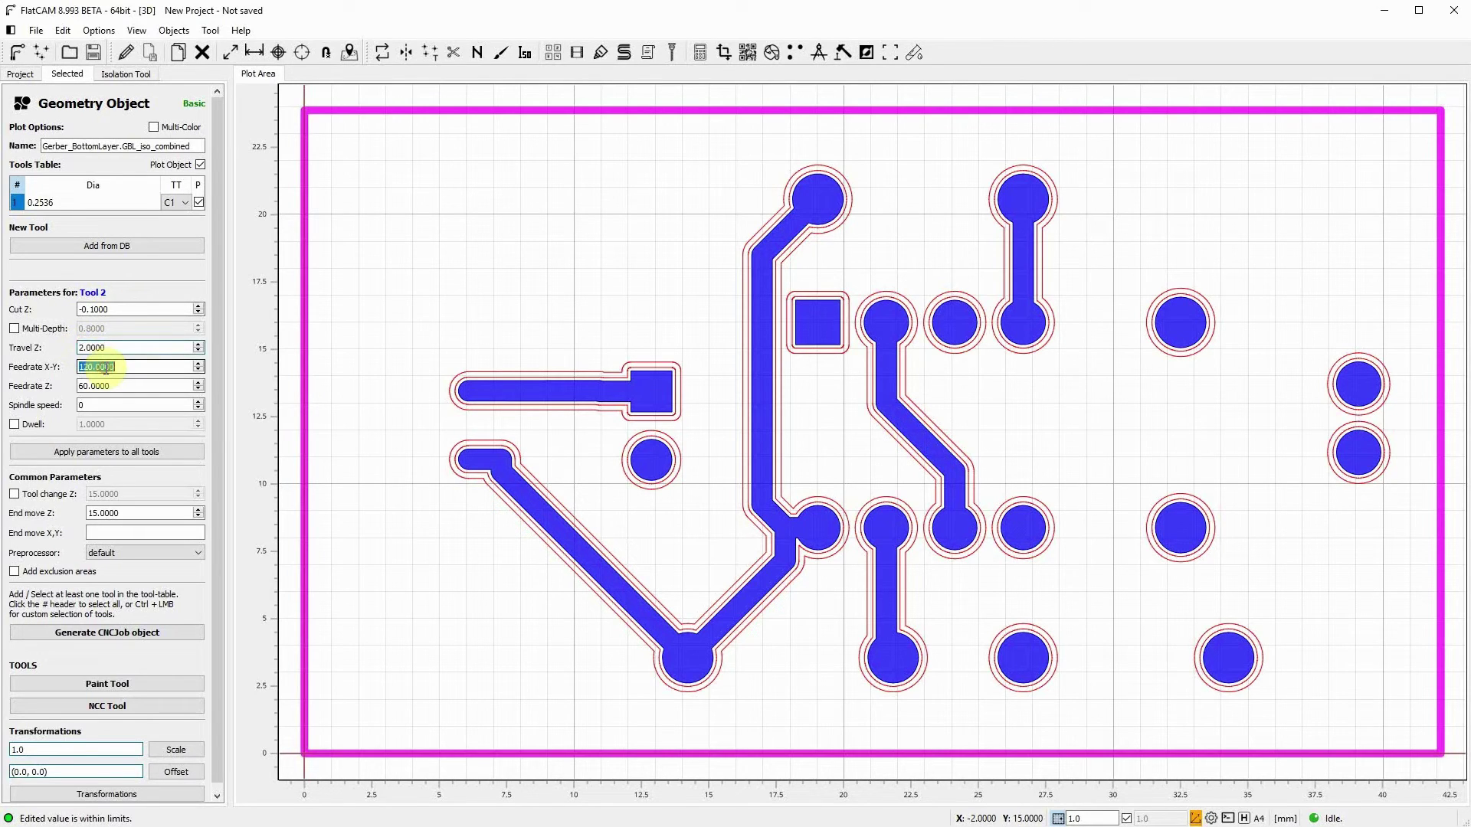
{"action": "type", "text": "1"}
{"action": "key", "text": "Tab"}
{"action": "left_click", "coordinate": [131, 514]}
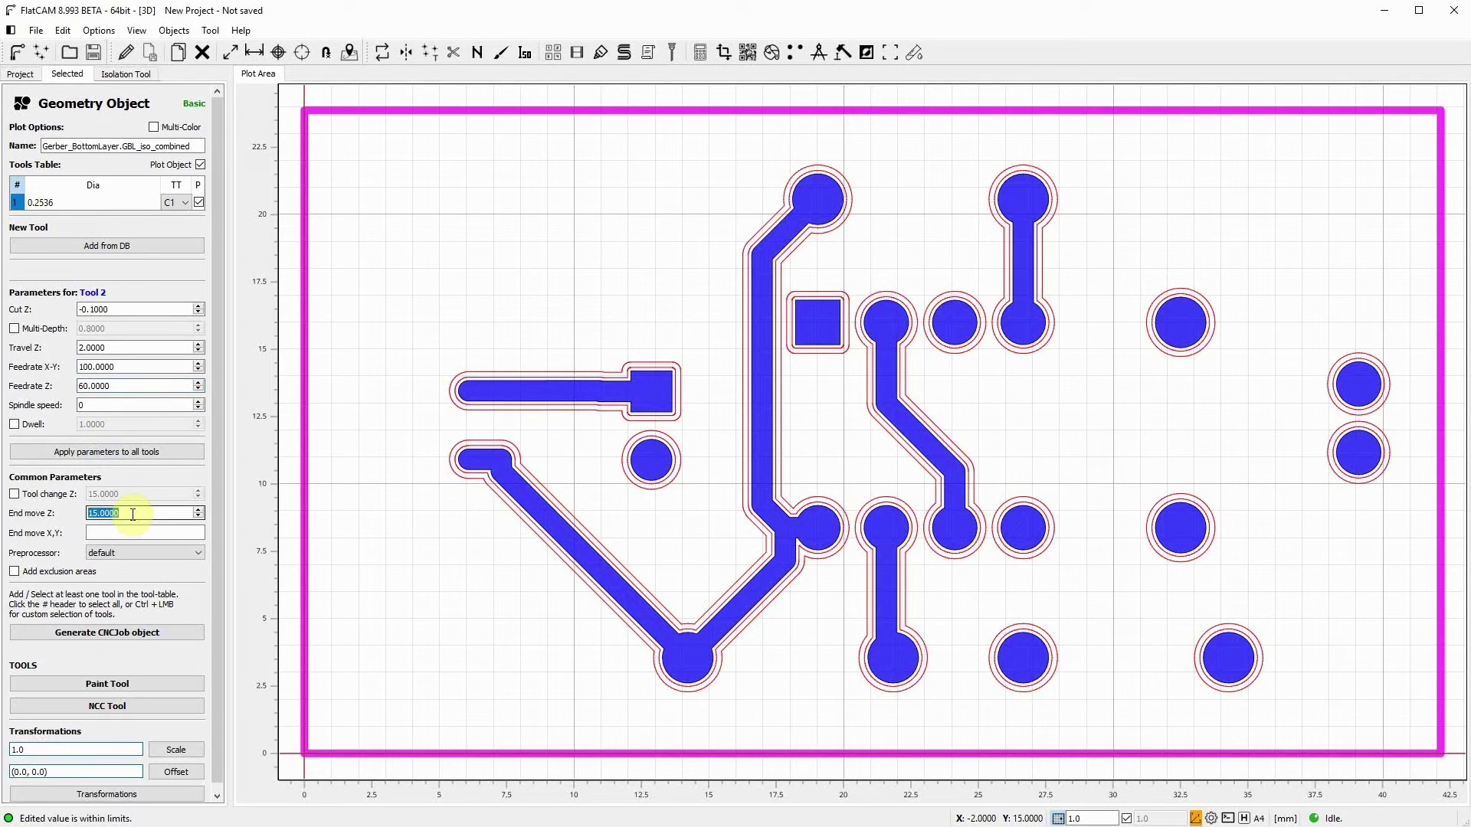
{"action": "type", "text": "2.0000"}
{"action": "key", "text": "Tab"}
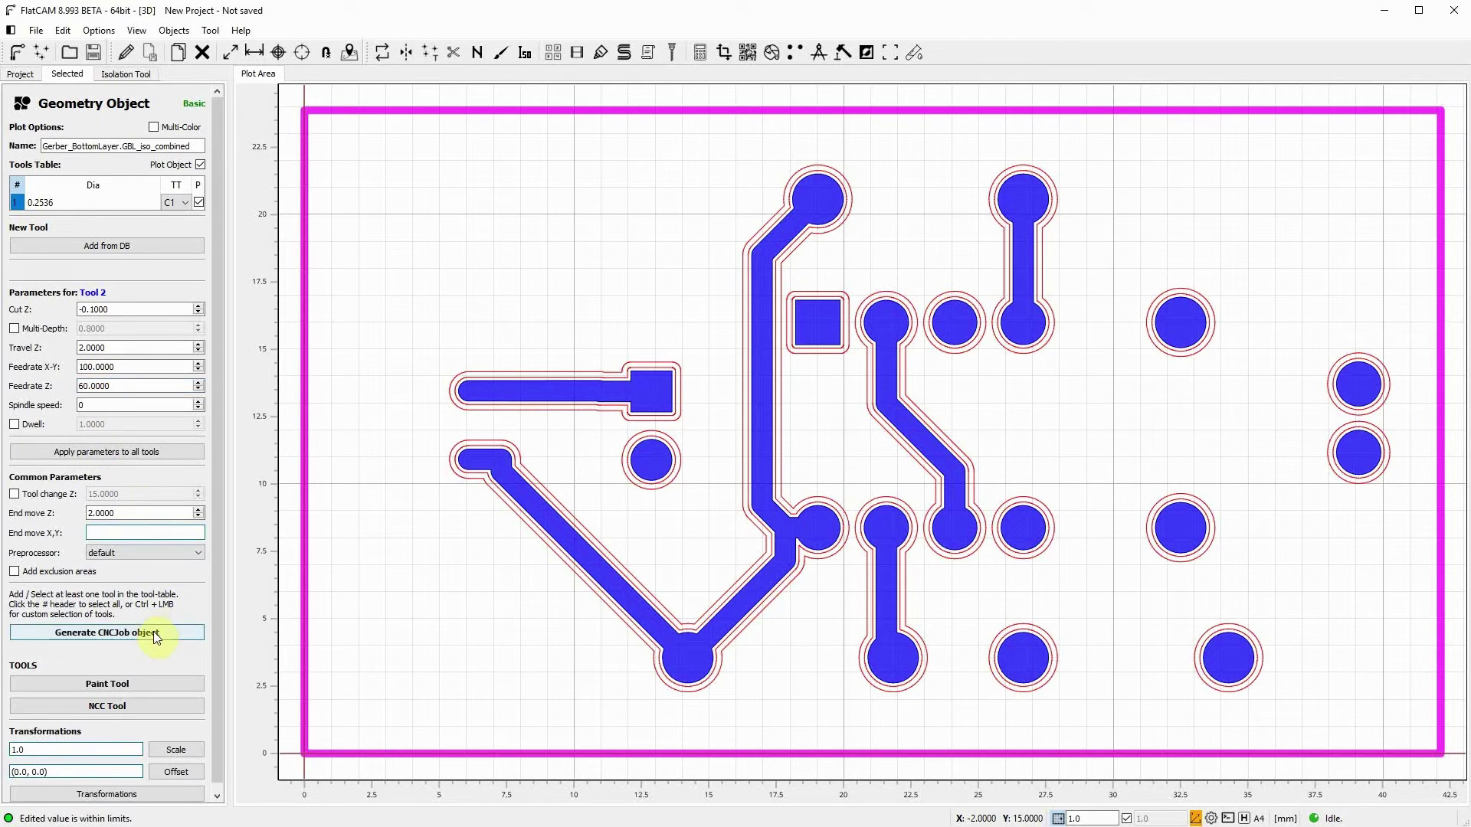
{"action": "left_click", "coordinate": [151, 633]}
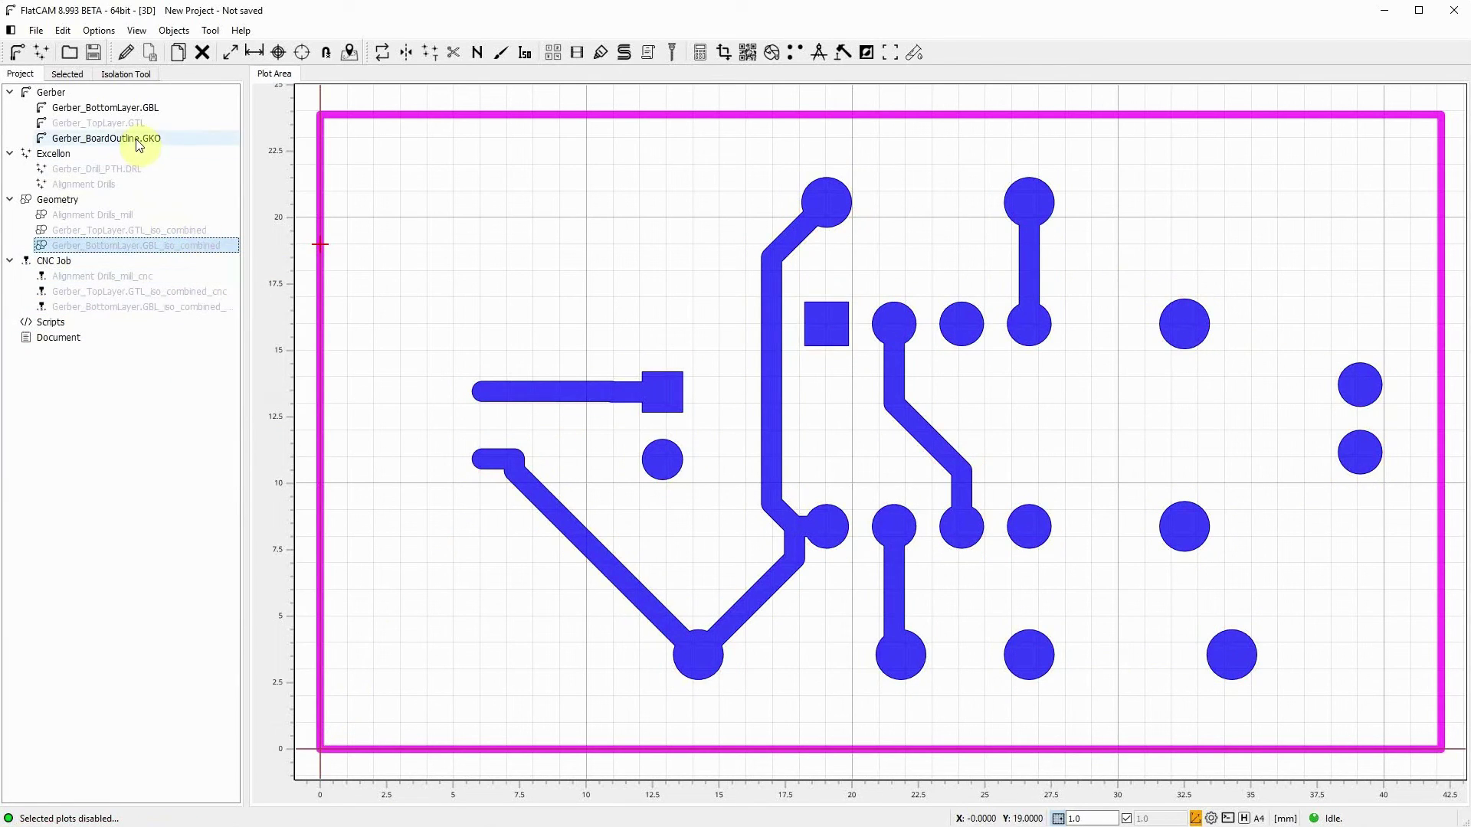
- Show the PTH drill holes, hide the bottom-layer copper, and view the PTH drill file's properties
{"action": "left_click", "coordinate": [136, 106]}
{"action": "right_click", "coordinate": [136, 106]}
{"action": "left_click", "coordinate": [181, 131]}
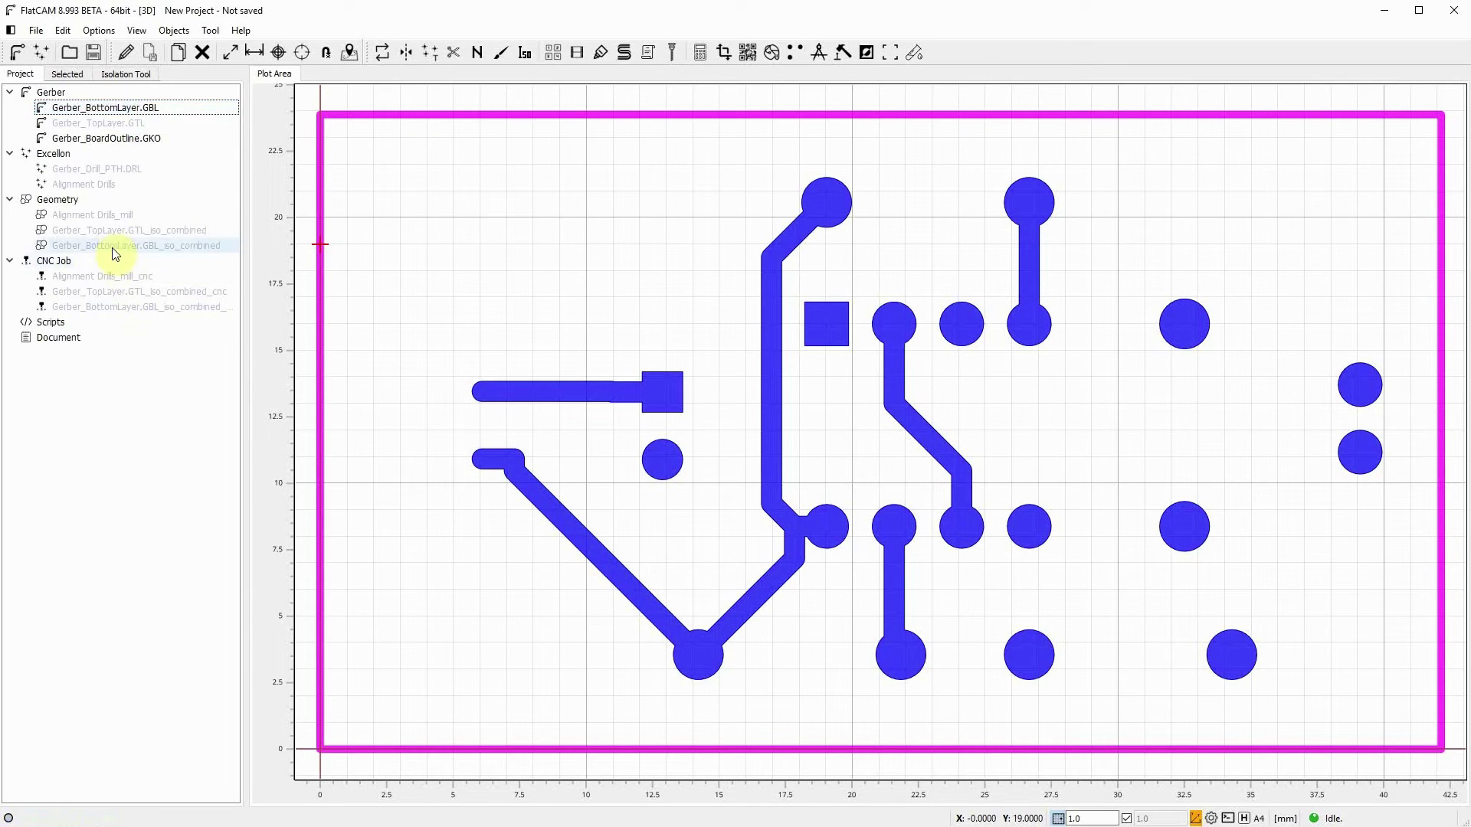
{"action": "left_click", "coordinate": [103, 168]}
{"action": "right_click", "coordinate": [102, 168]}
{"action": "left_click", "coordinate": [123, 182]}
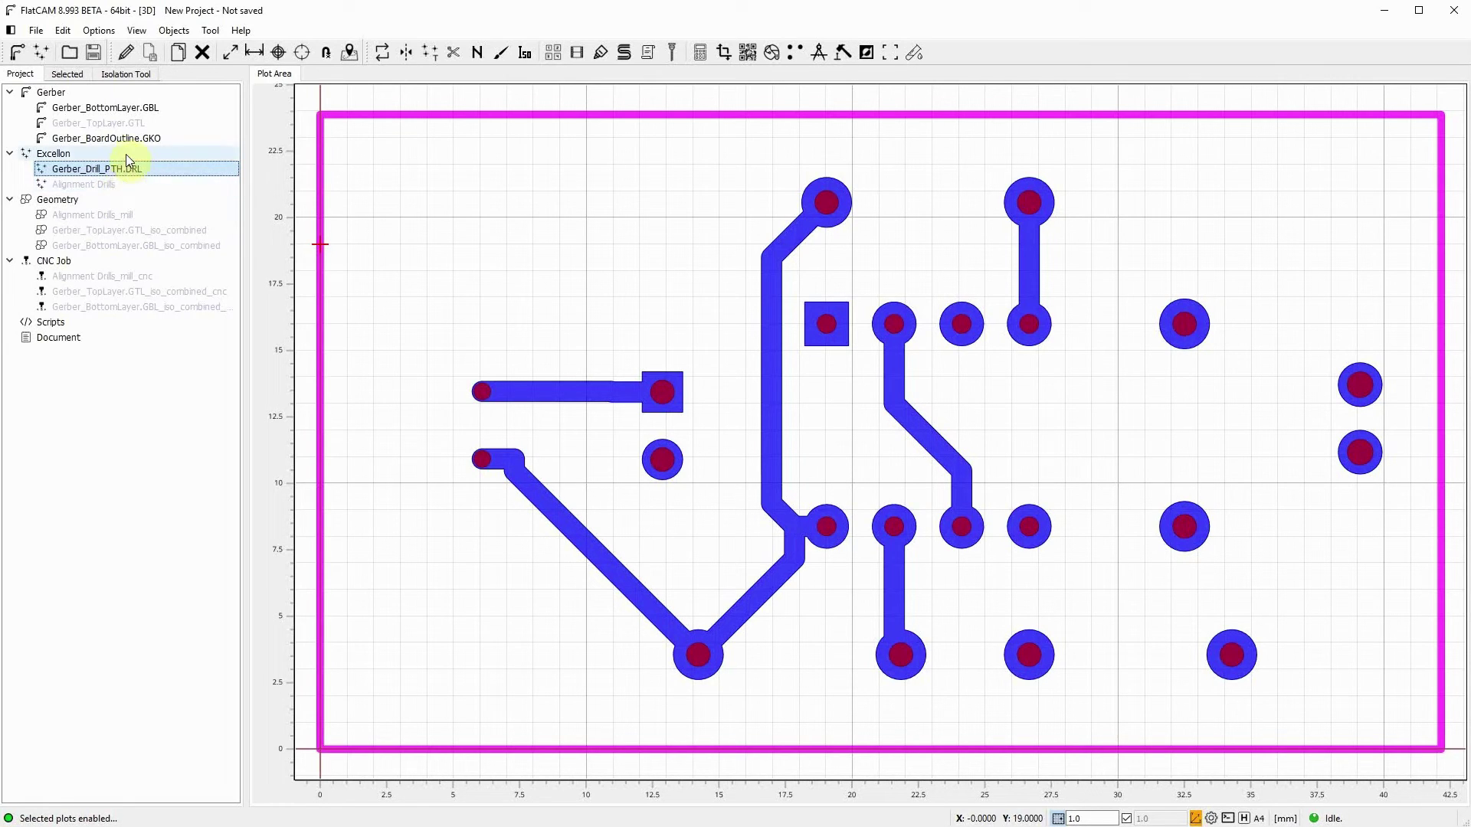
{"action": "left_click", "coordinate": [99, 108]}
{"action": "right_click", "coordinate": [143, 108]}
{"action": "left_click", "coordinate": [173, 133]}
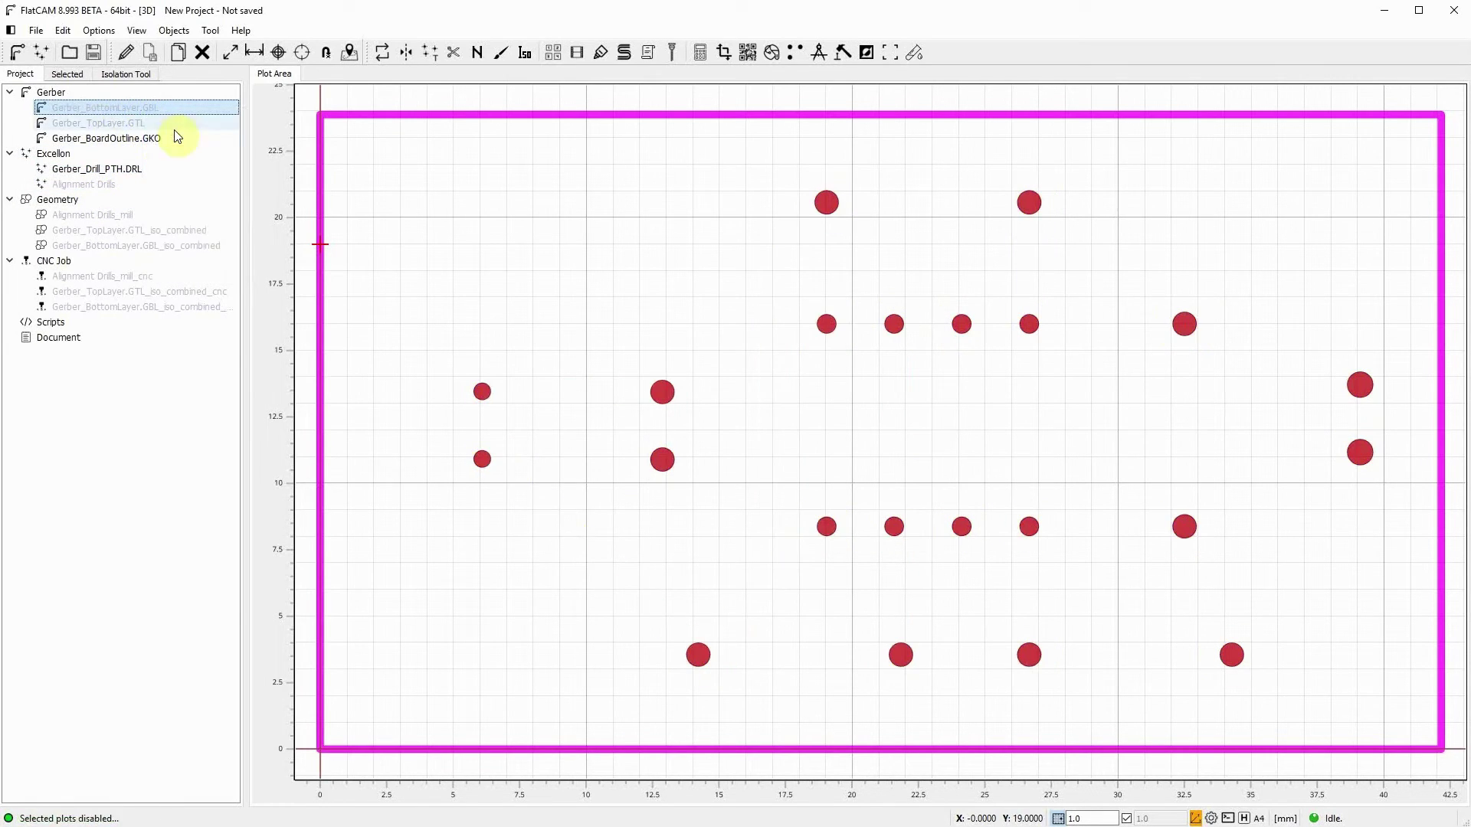
{"action": "left_click", "coordinate": [98, 169]}
{"action": "left_click", "coordinate": [61, 74]}
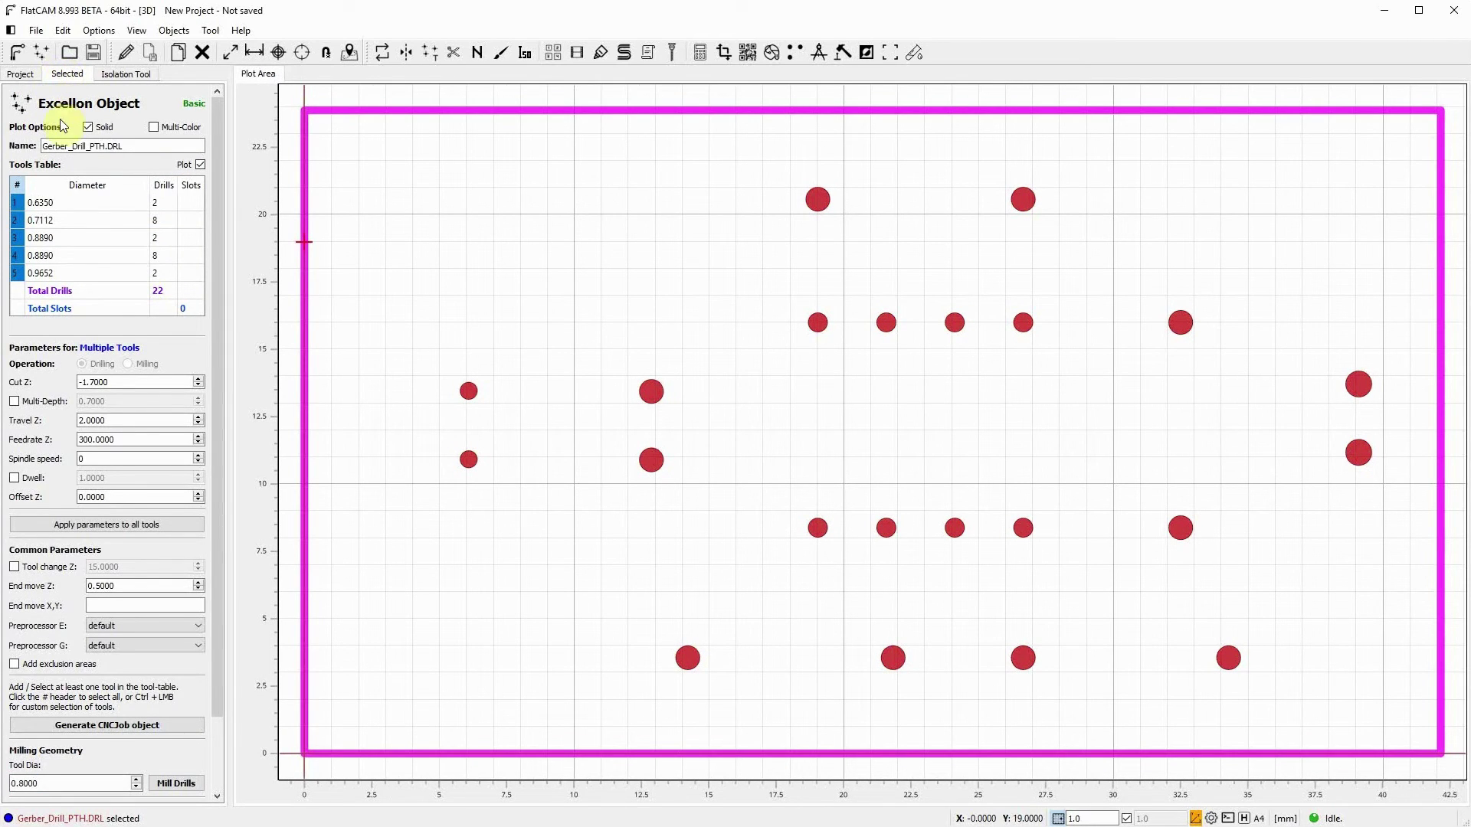
- Set the PTH drilling Cut Z to -2, Feedrate Z to 100 and End move Z to 2
{"action": "left_click", "coordinate": [132, 383]}
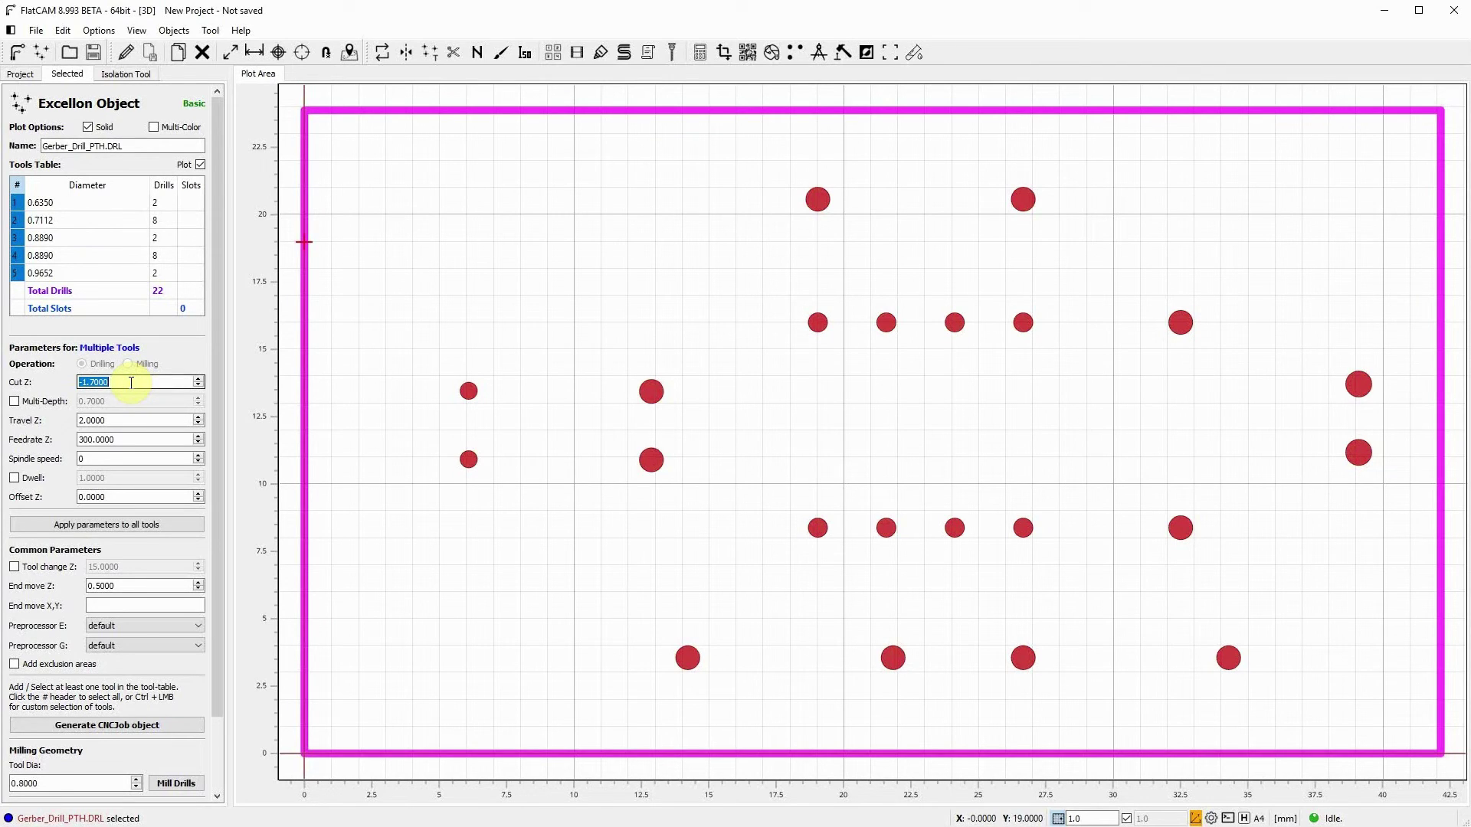
{"action": "type", "text": "-2"}
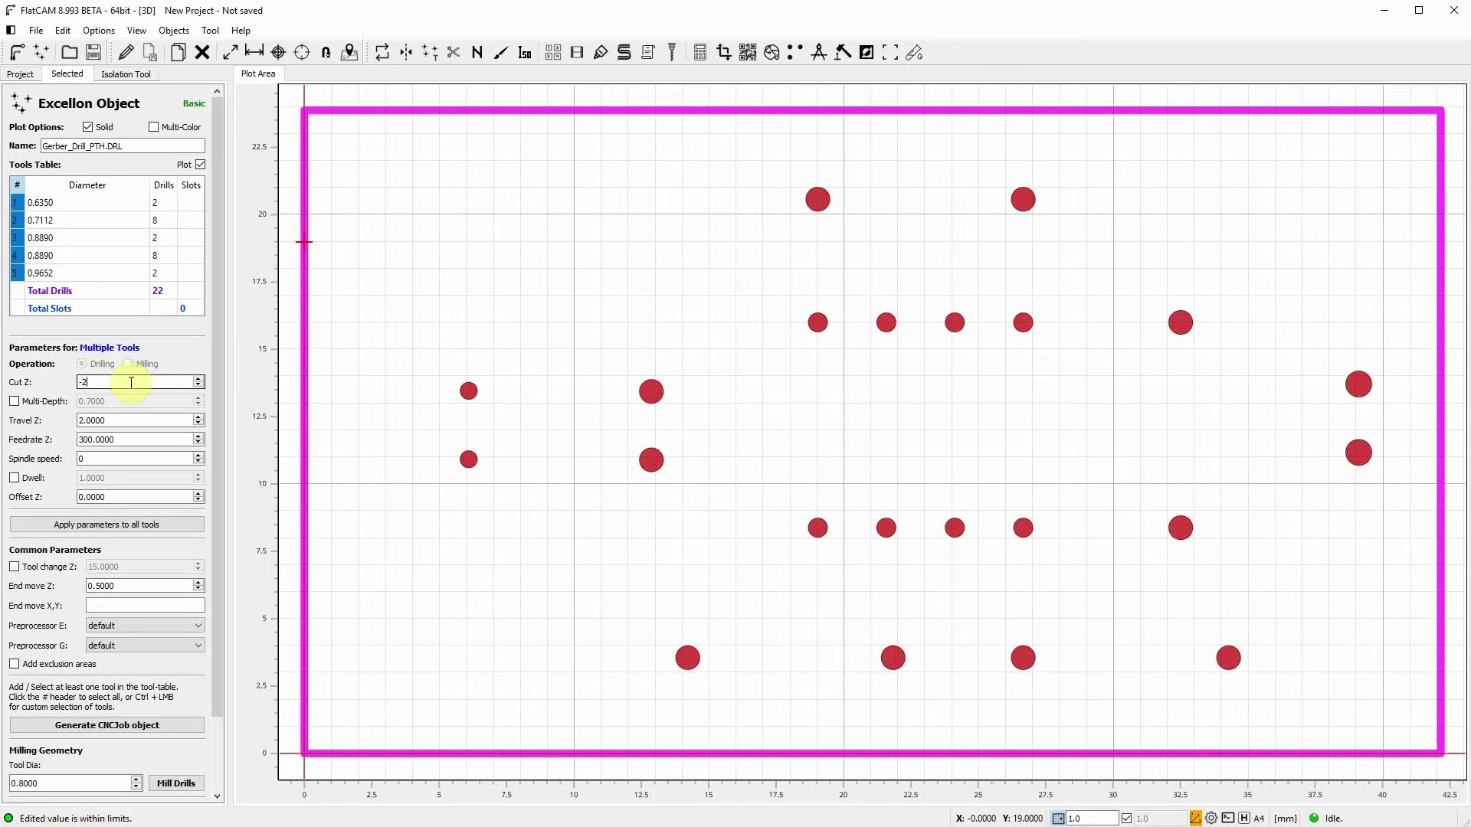
{"action": "key", "text": "Tab"}
{"action": "double_click", "coordinate": [116, 441]}
{"action": "double_click", "coordinate": [125, 441]}
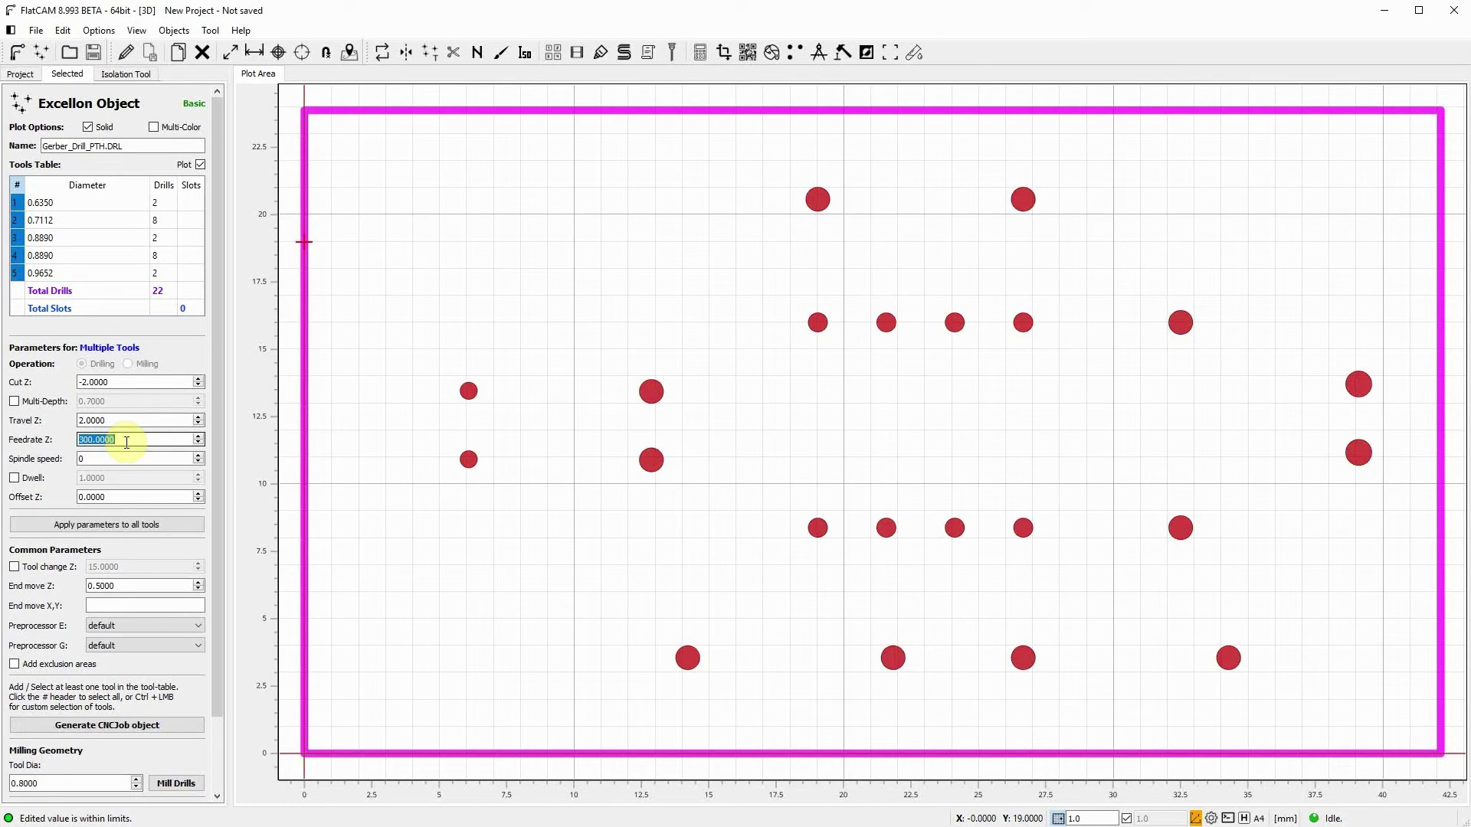
{"action": "type", "text": "1"}
{"action": "left_click", "coordinate": [135, 584]}
{"action": "type", "text": "2"}
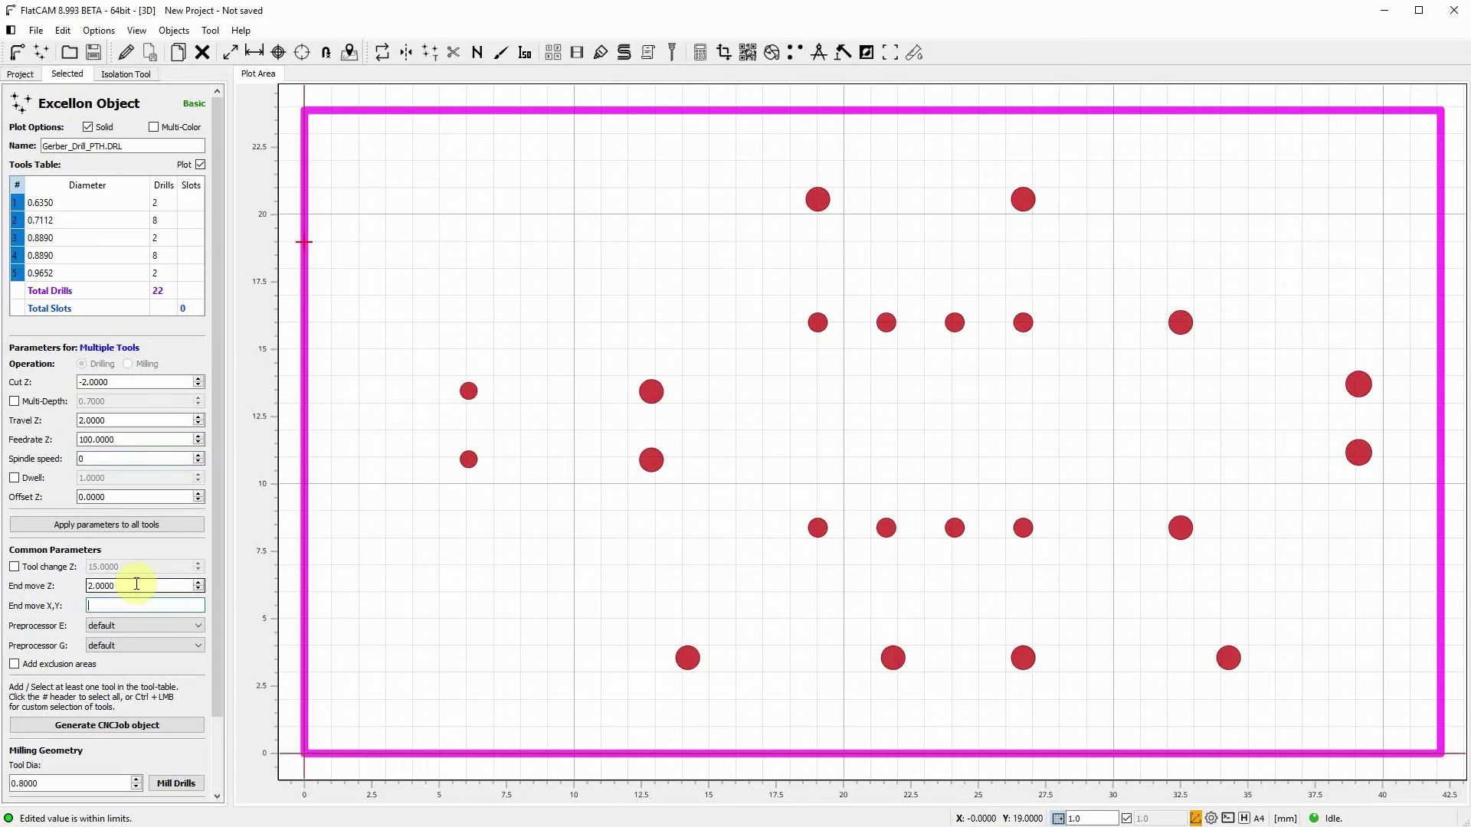
- Generate the PTH drilling CNC job and save its G-code file
{"action": "left_click", "coordinate": [137, 725]}
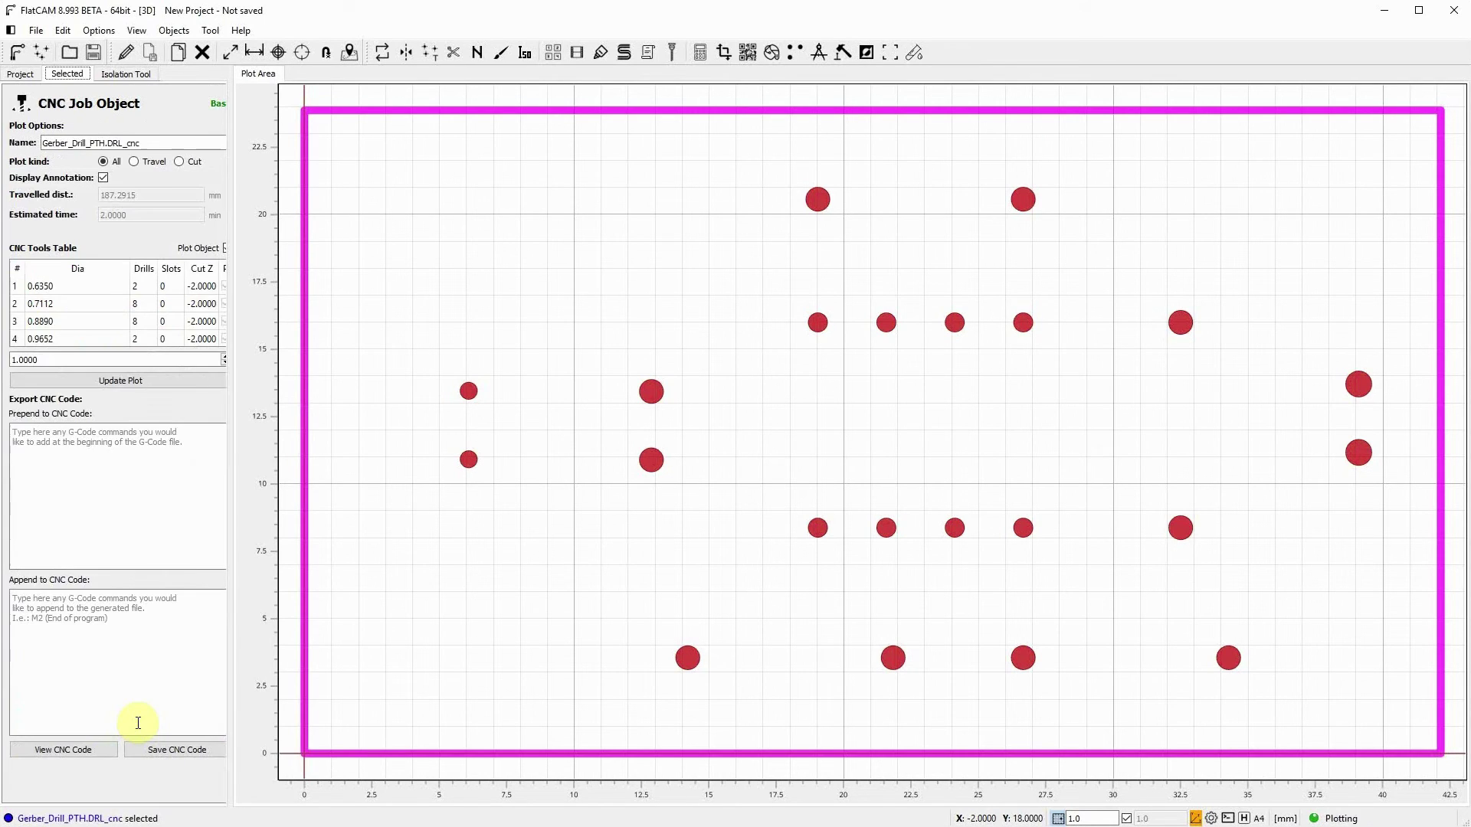
{"action": "left_click", "coordinate": [191, 748]}
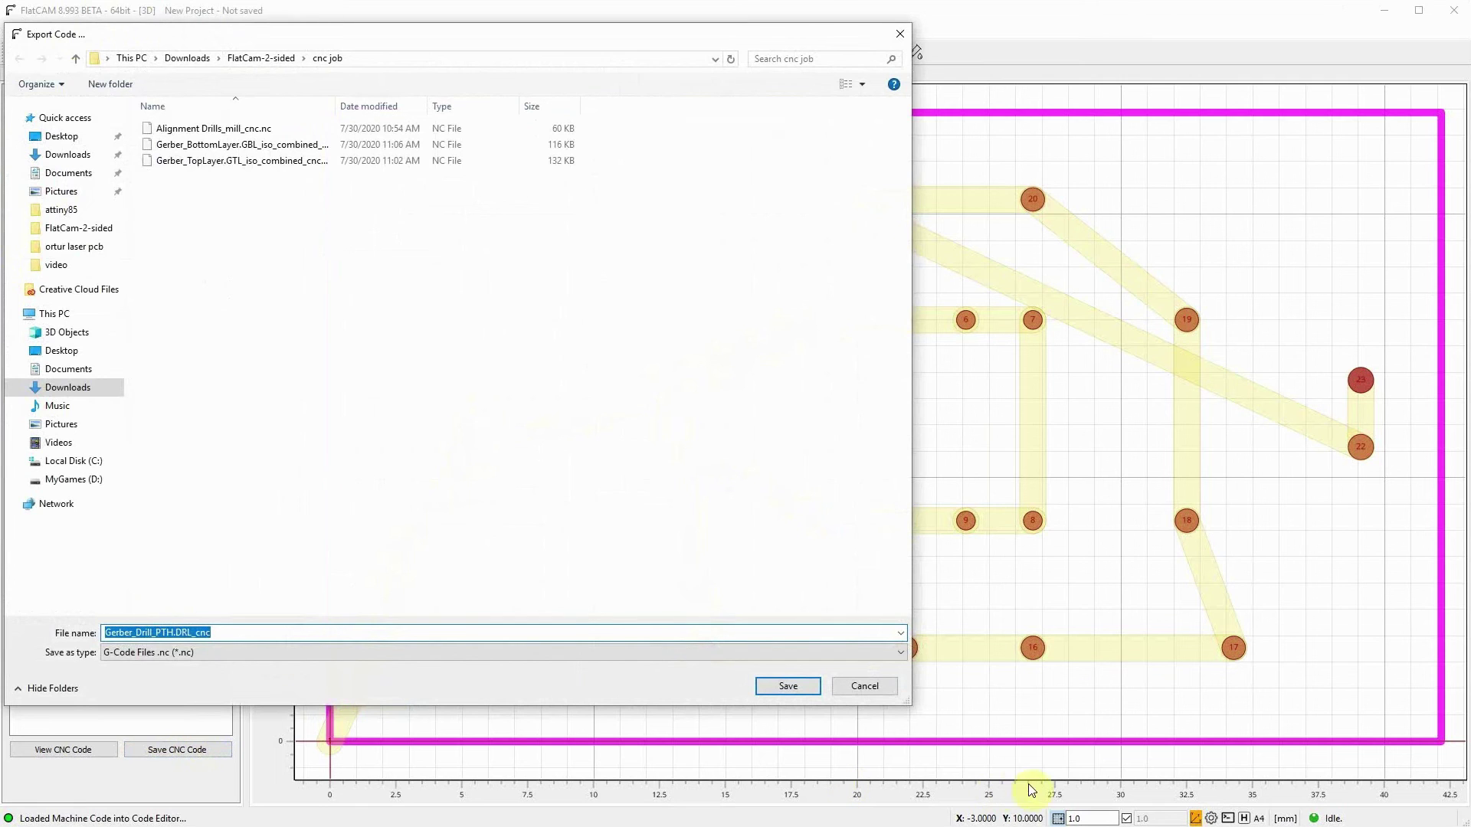
{"action": "left_click", "coordinate": [800, 684]}
- Hide the PTH drill holes from the plot and show the board outline's properties
{"action": "left_click", "coordinate": [20, 73]}
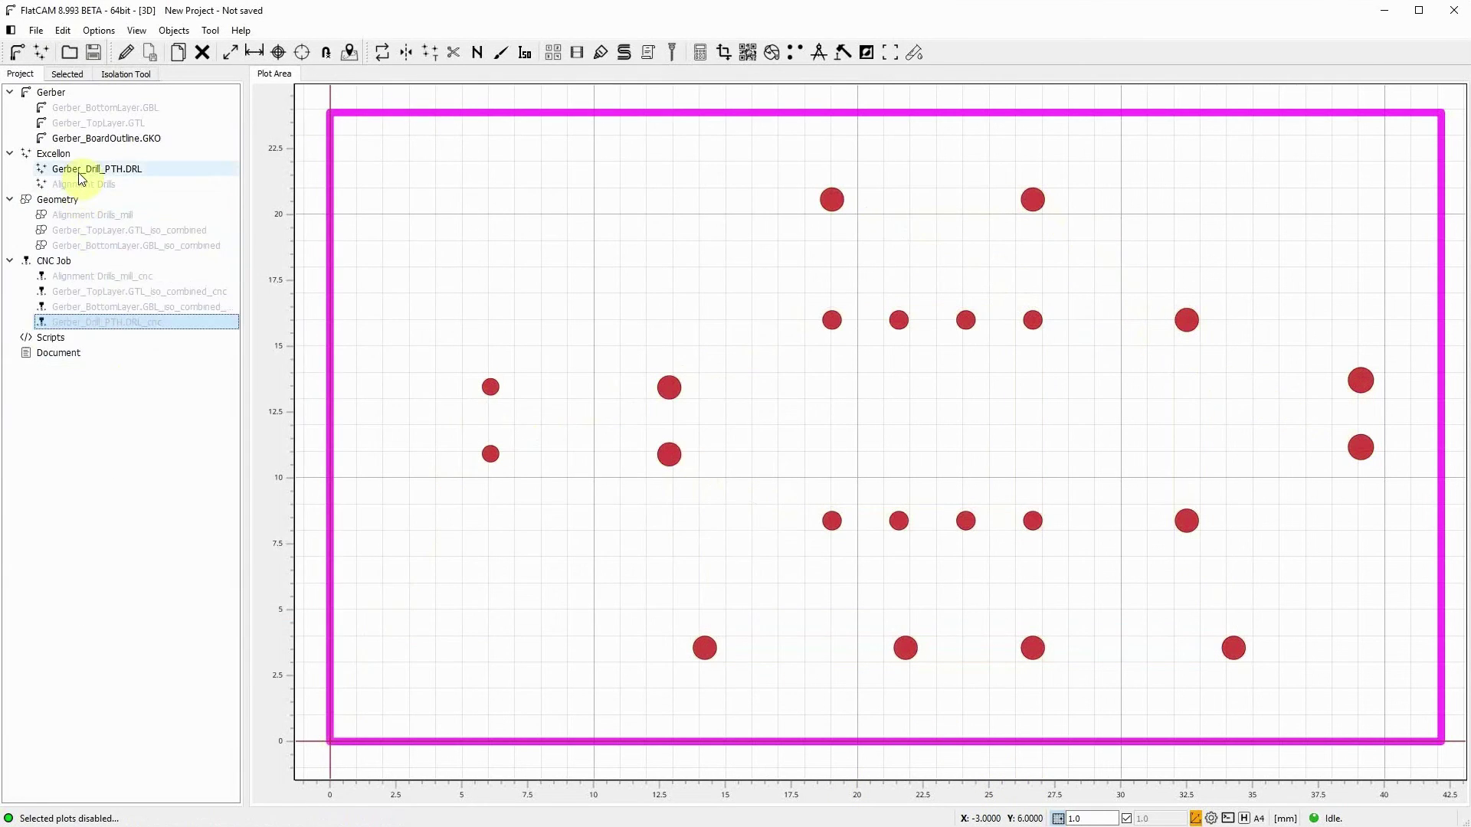
{"action": "left_click", "coordinate": [81, 170]}
{"action": "right_click", "coordinate": [81, 170]}
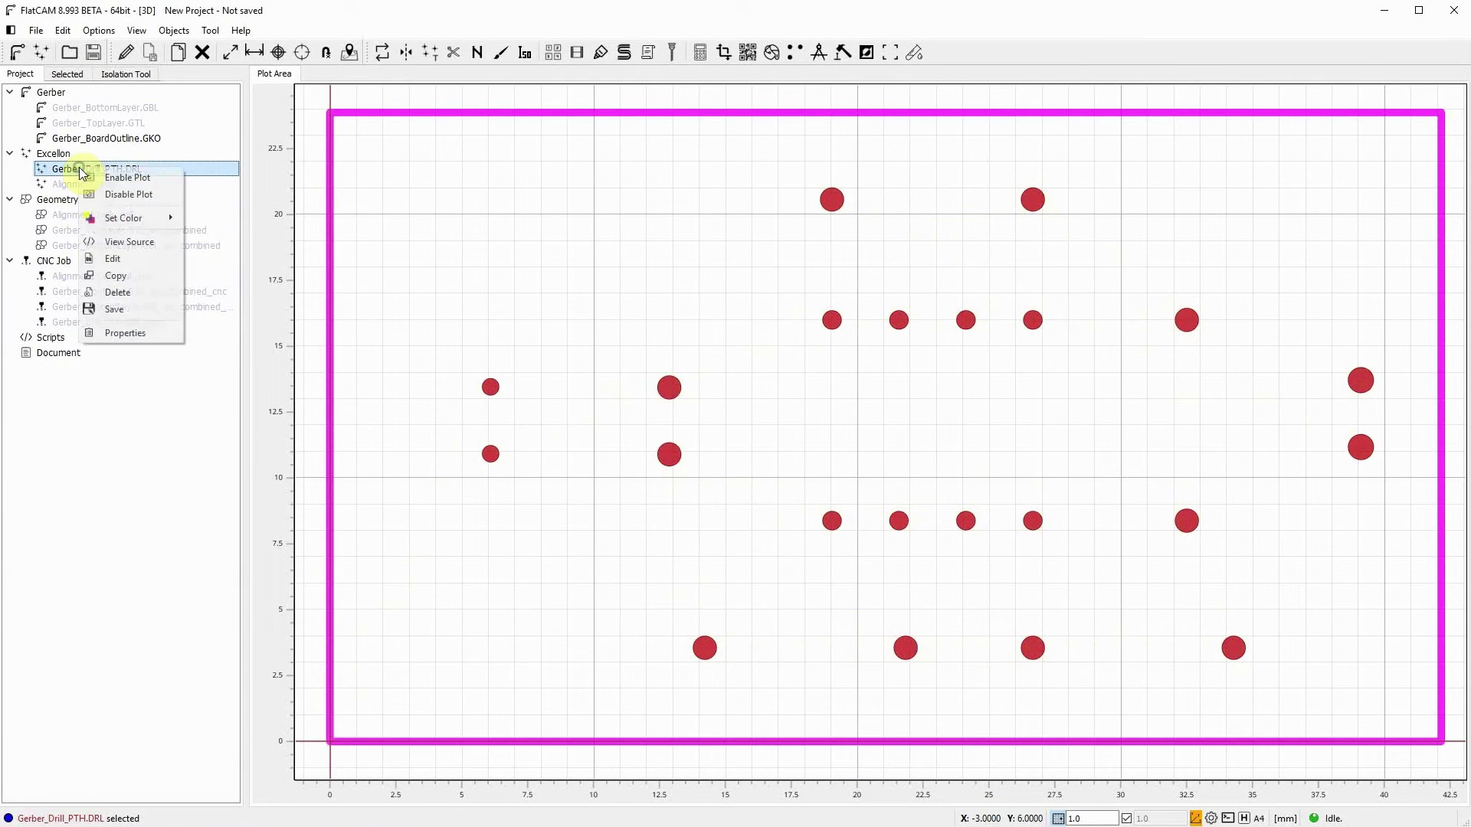
{"action": "left_click", "coordinate": [138, 196]}
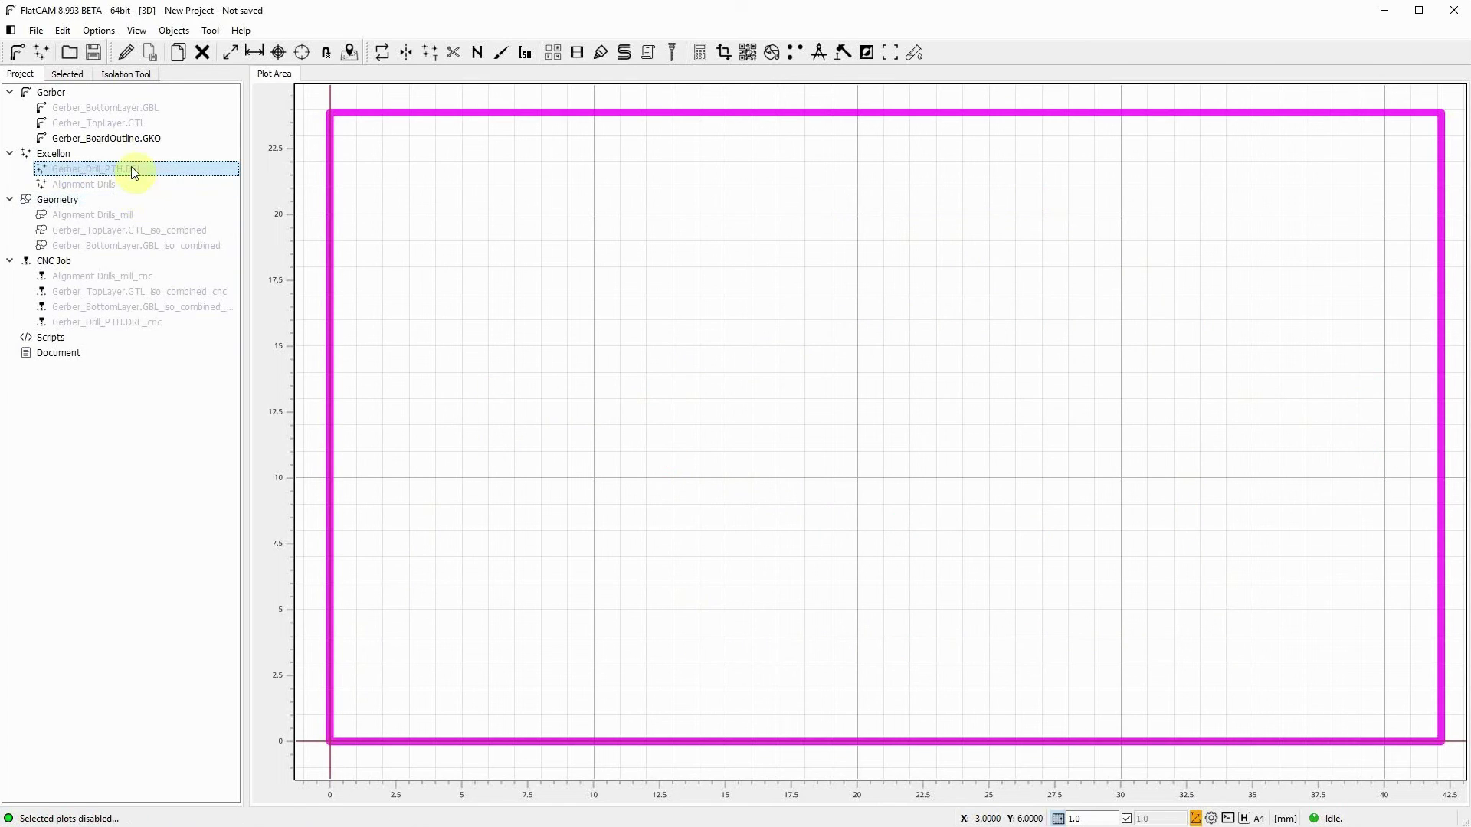
{"action": "left_click", "coordinate": [125, 140]}
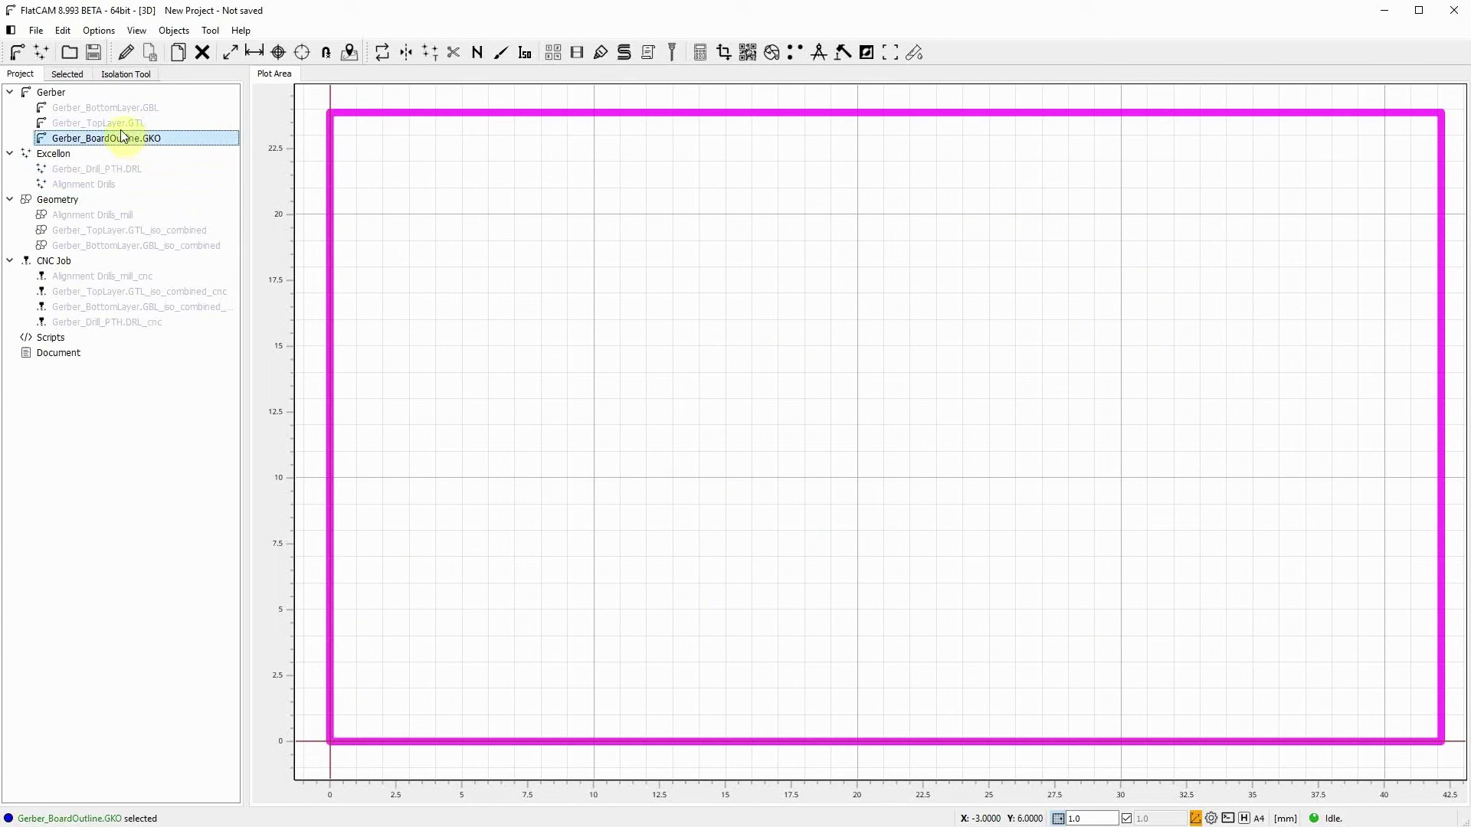
{"action": "left_click", "coordinate": [67, 74]}
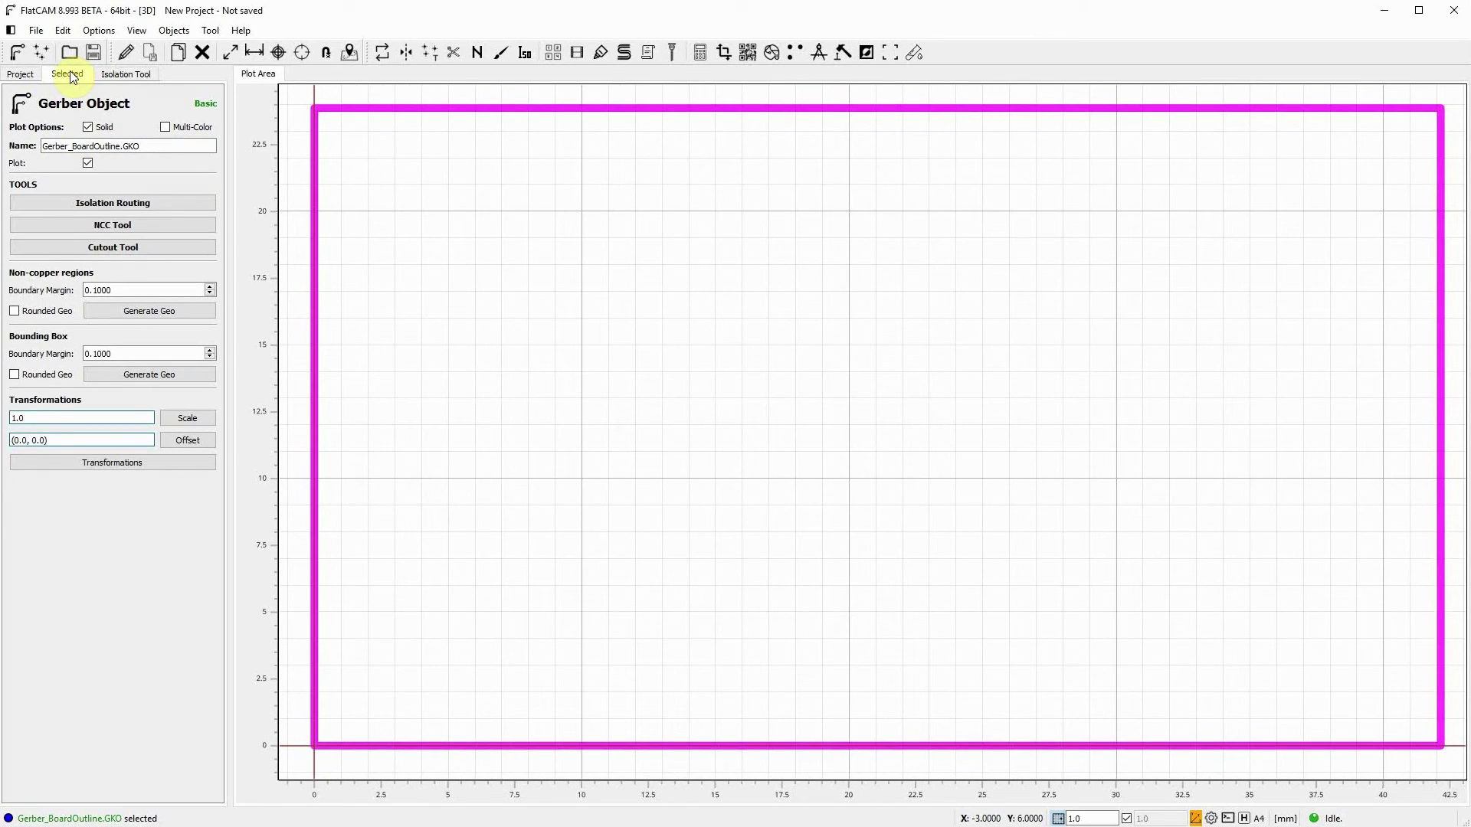
- Create a rectangular board cutout with a 1.8 mm tool, 0 margin and 2 mm bridge gaps
{"action": "left_click", "coordinate": [100, 247]}
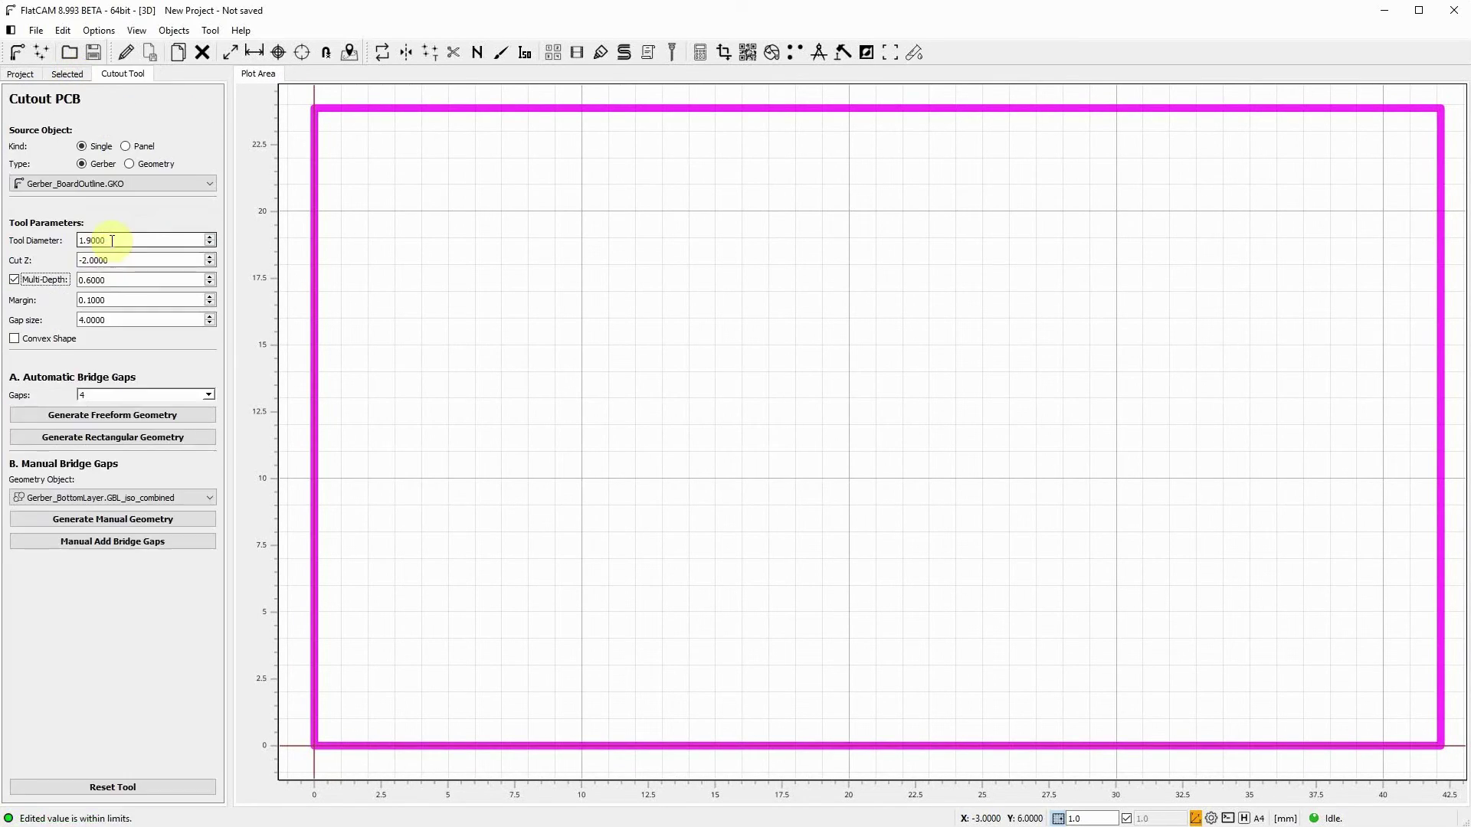
{"action": "left_click", "coordinate": [87, 240]}
{"action": "type", "text": "9"}
{"action": "left_click", "coordinate": [122, 259]}
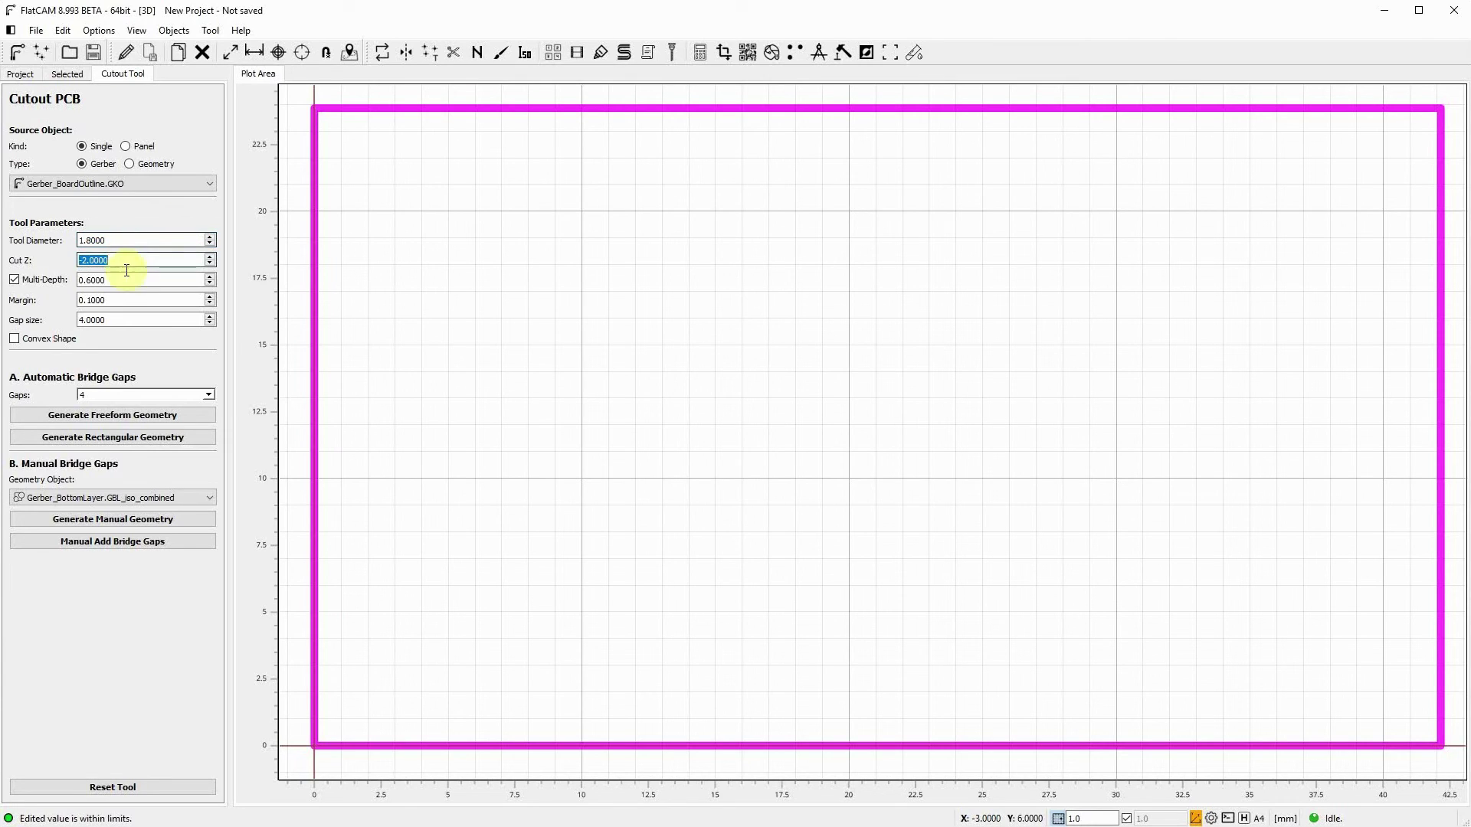
{"action": "left_click", "coordinate": [121, 278]}
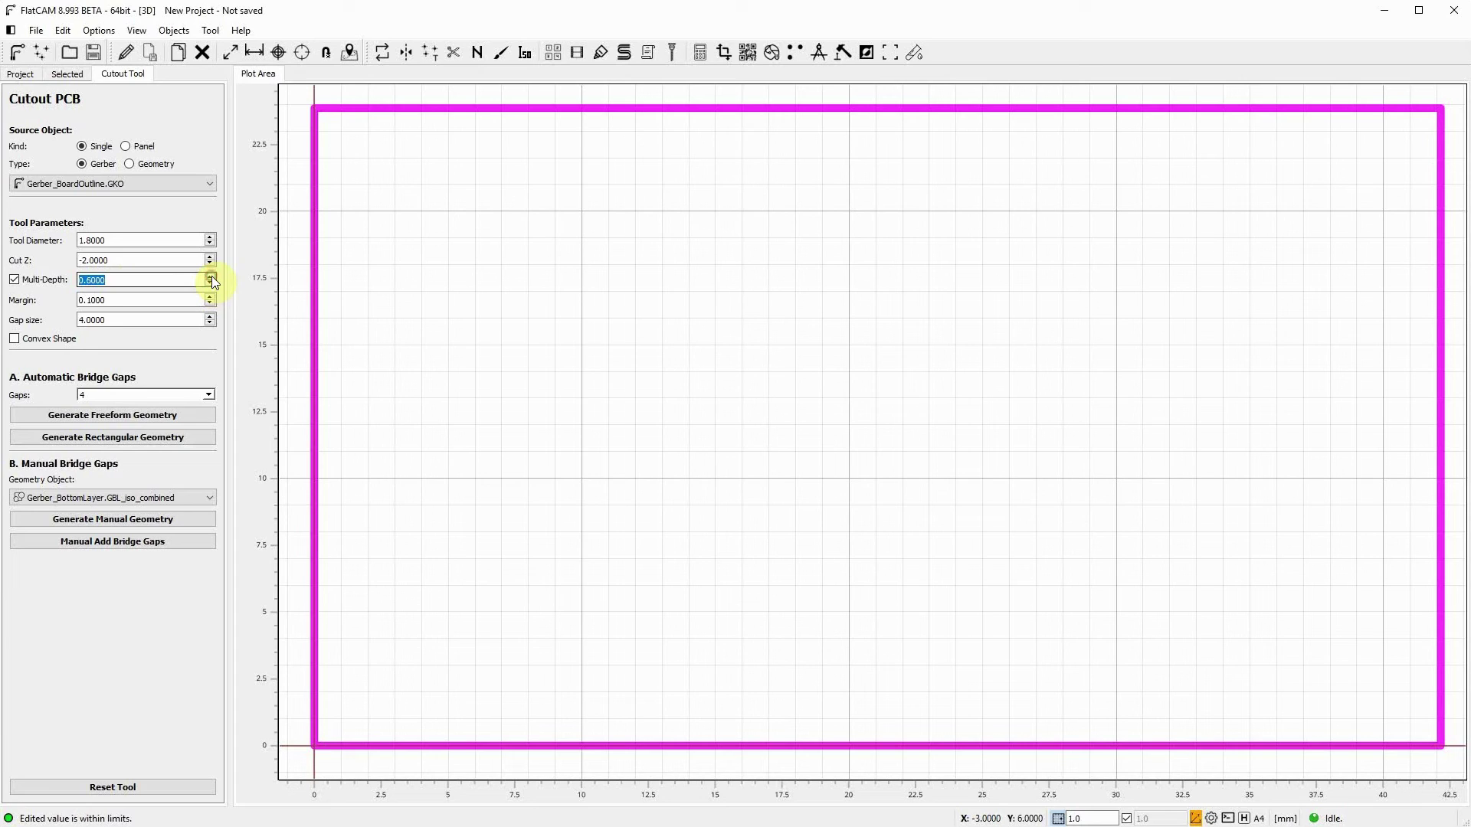
{"action": "left_click", "coordinate": [129, 298]}
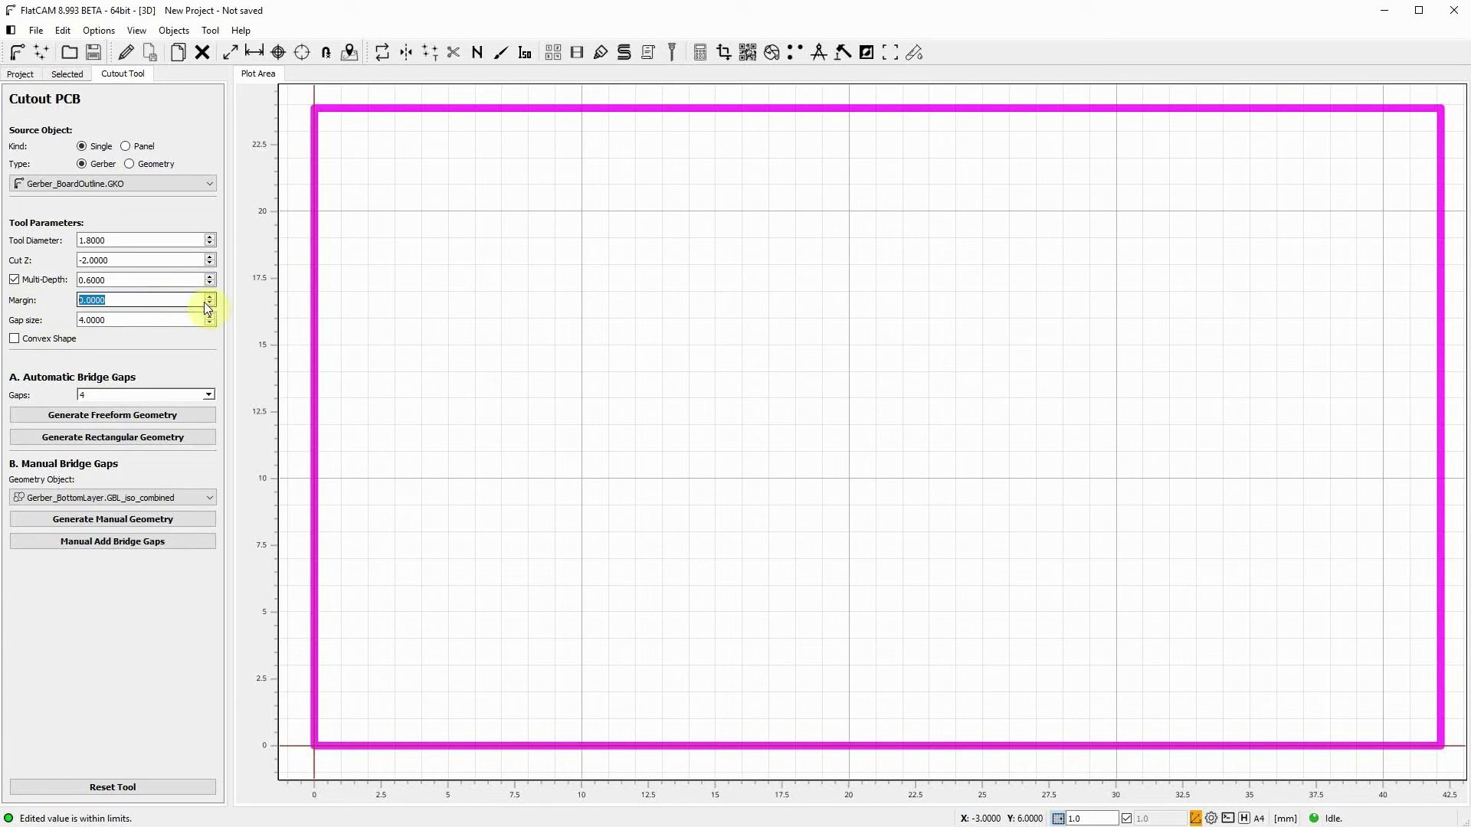
{"action": "left_click", "coordinate": [116, 322]}
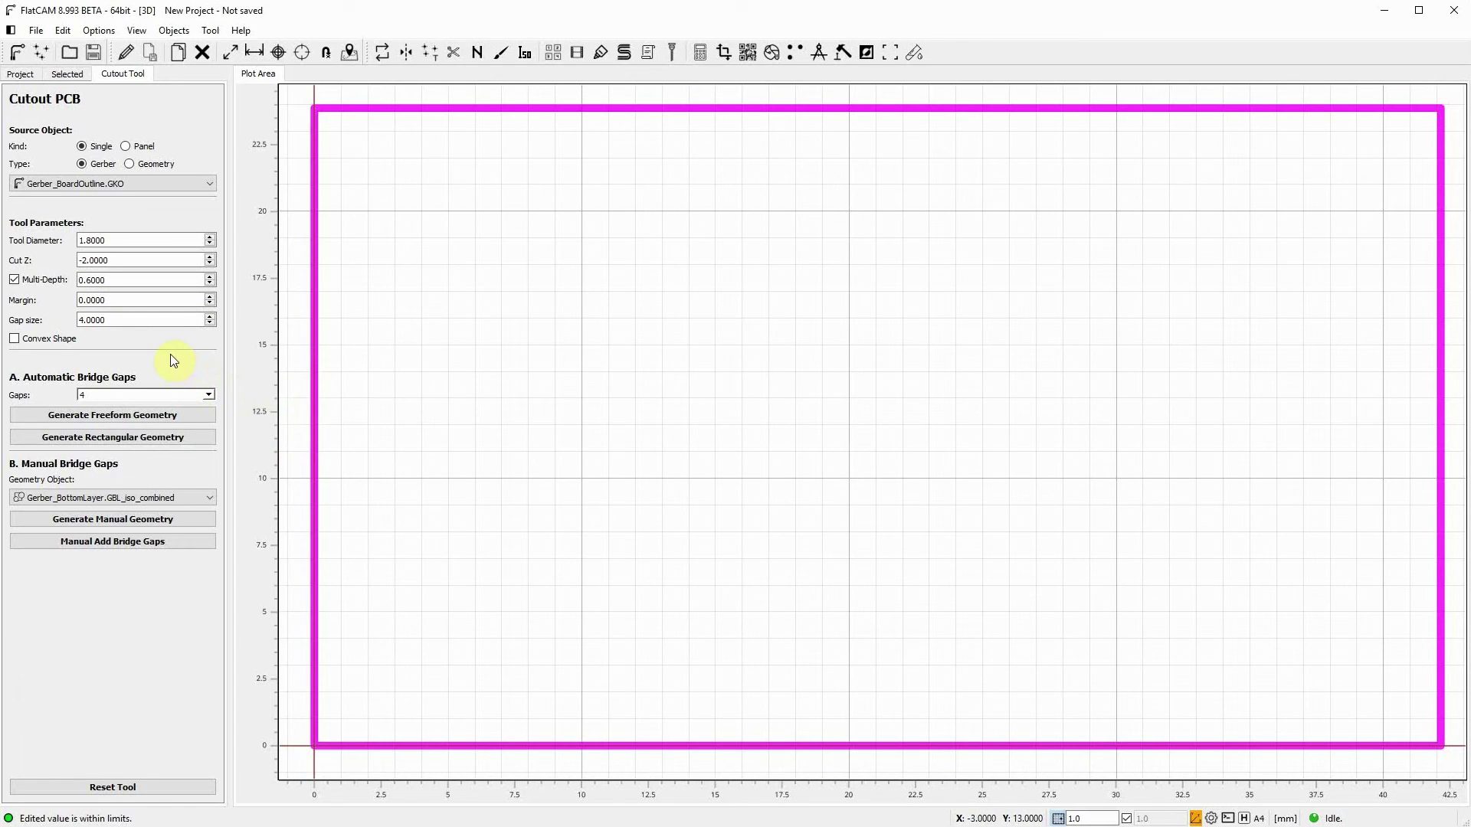
{"action": "left_click", "coordinate": [210, 323]}
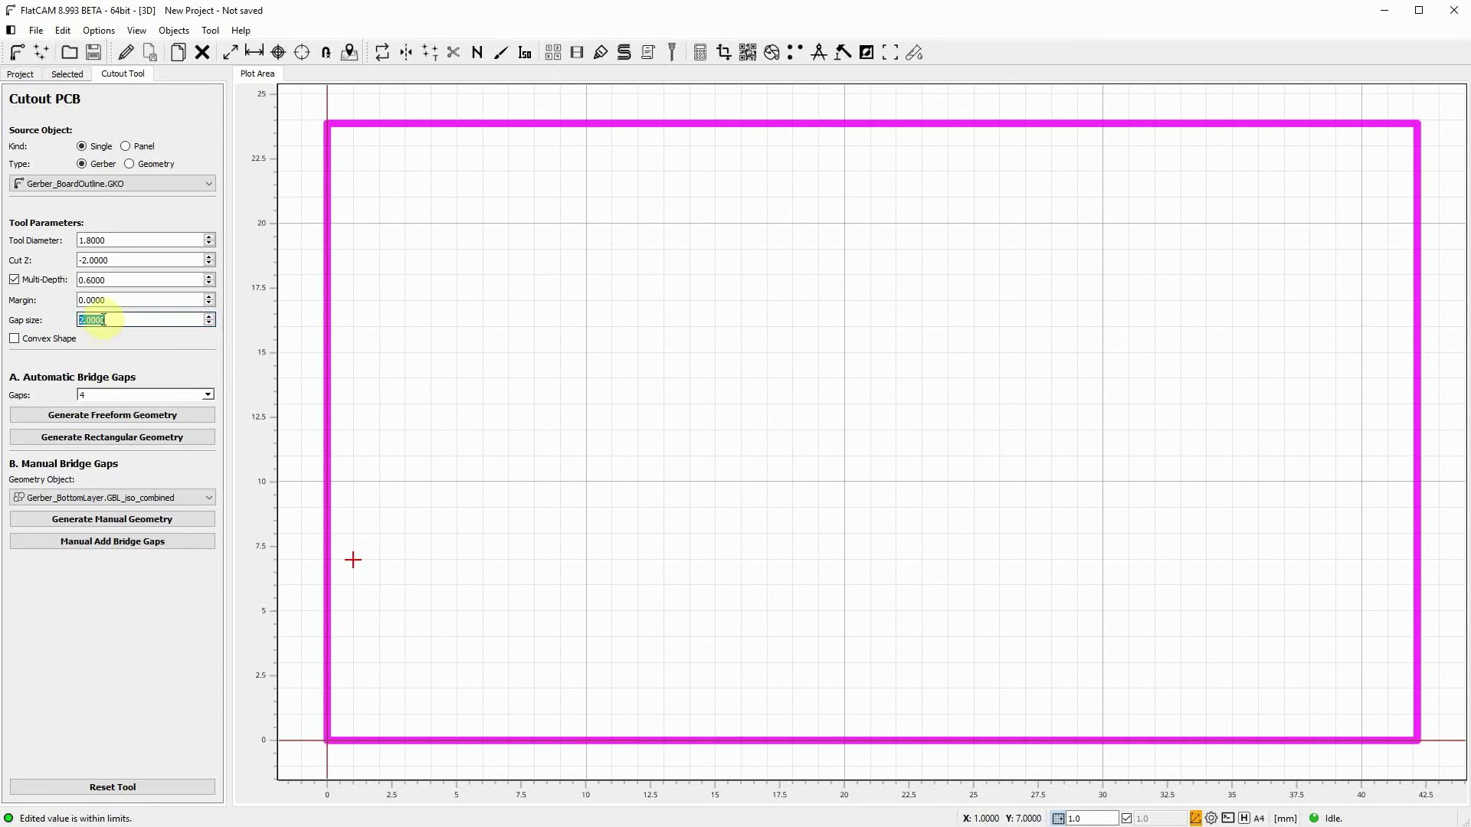
{"action": "left_click", "coordinate": [103, 380]}
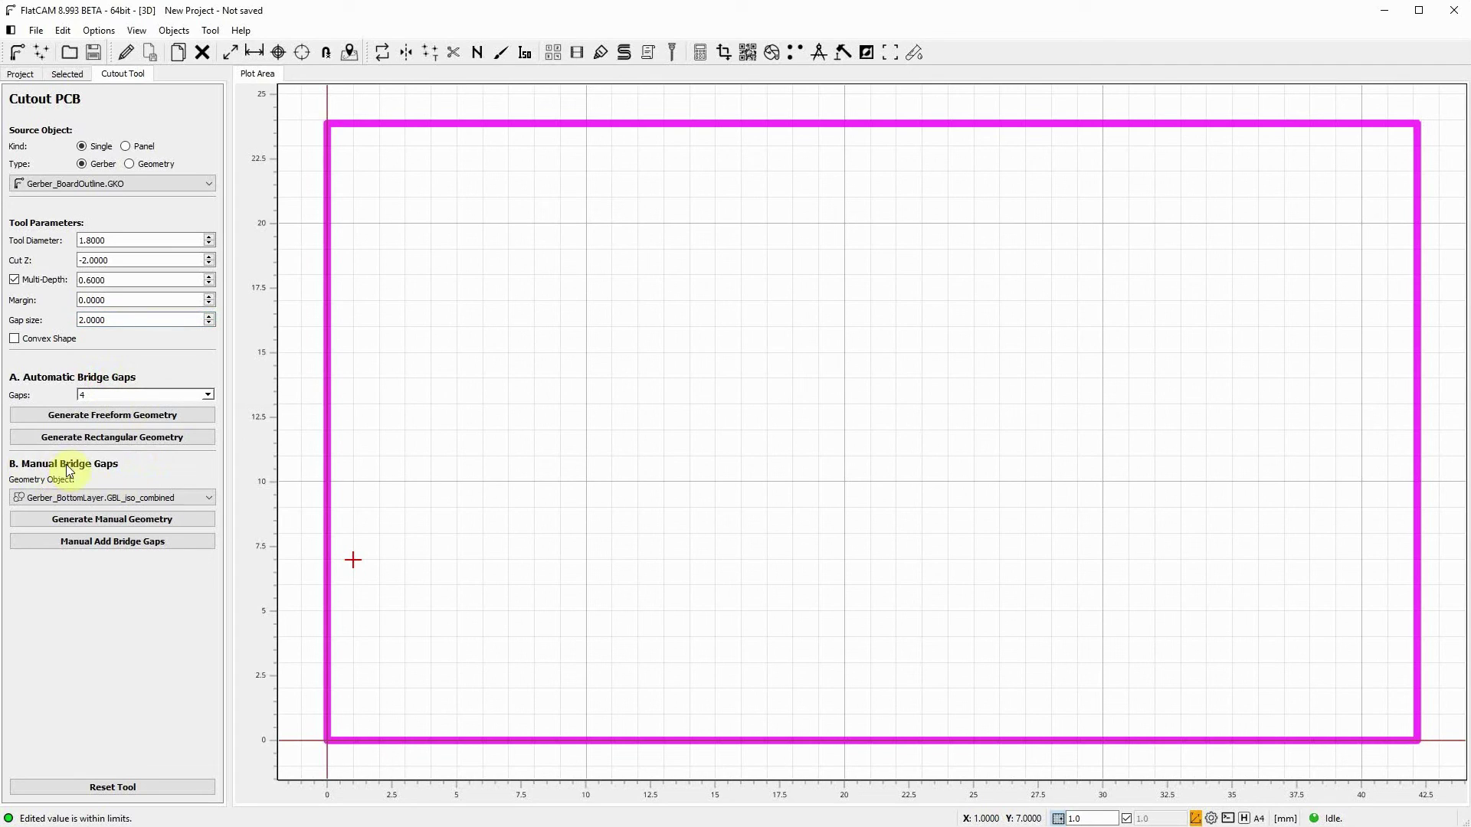
{"action": "left_click", "coordinate": [130, 440]}
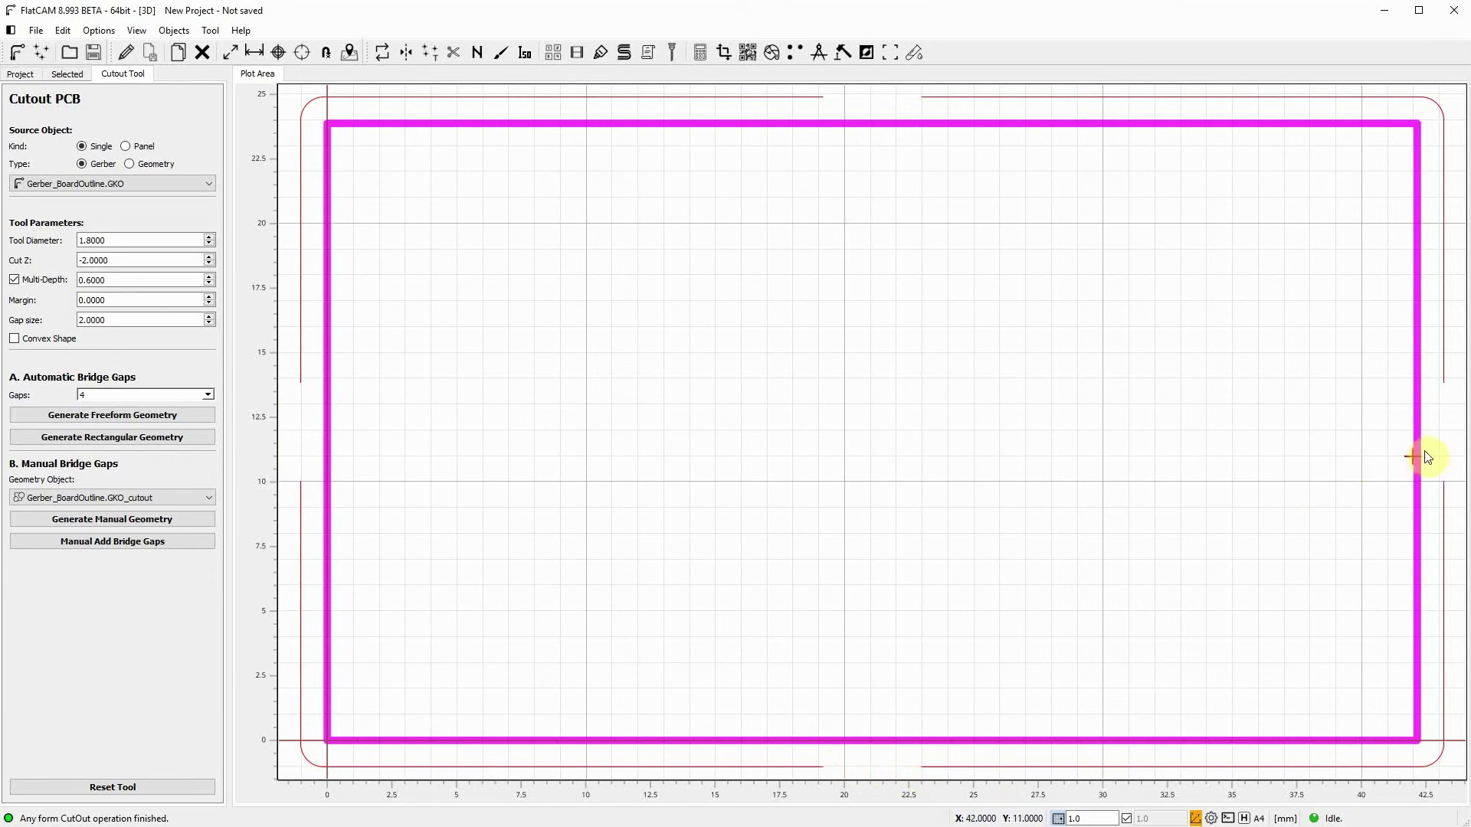
- Give the cutout geometry End move Z 2 and X-Y feedrate 100, then generate its CNC job
{"action": "left_click", "coordinate": [67, 73]}
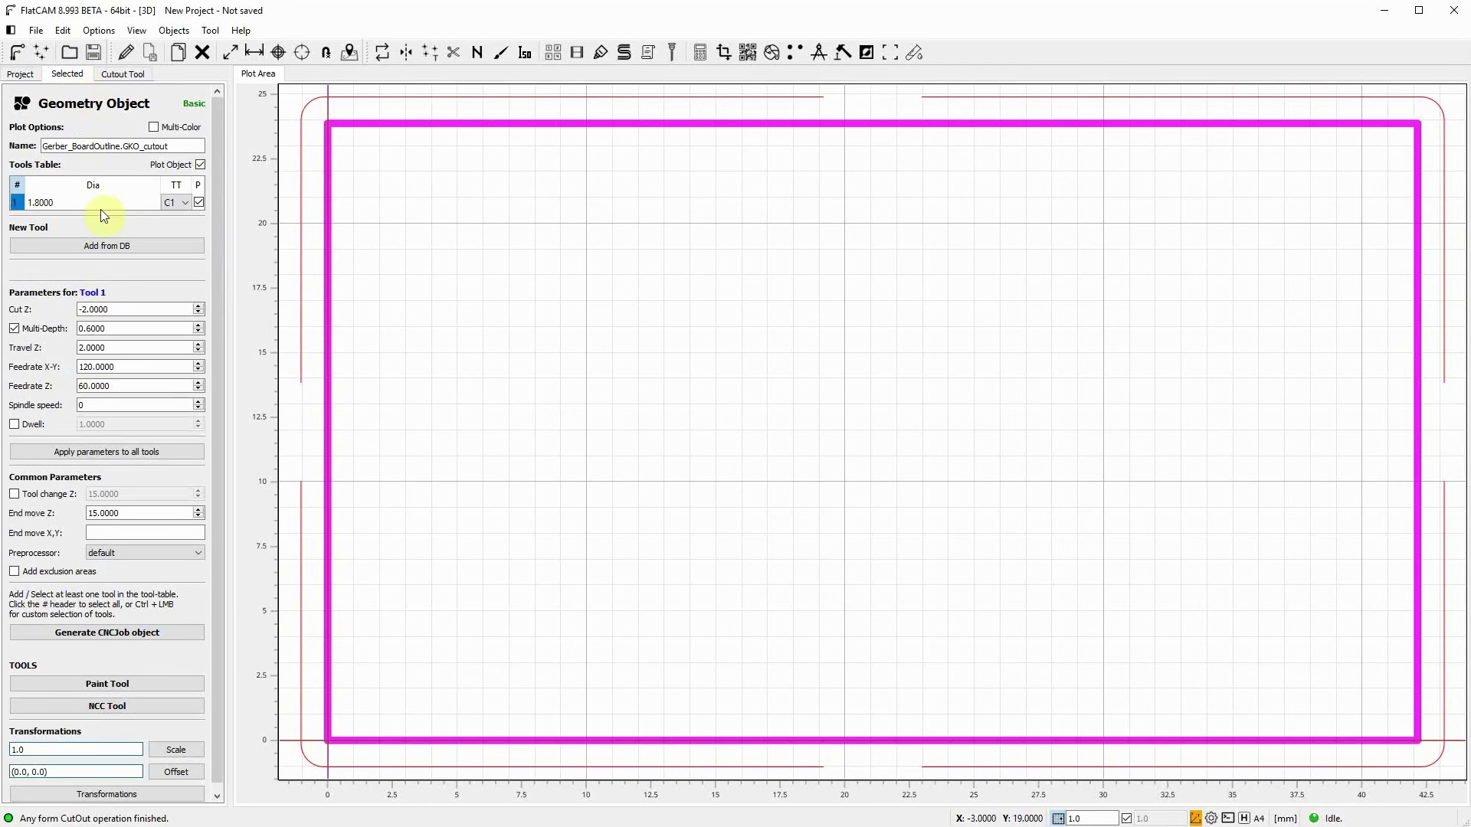
{"action": "left_click", "coordinate": [127, 311]}
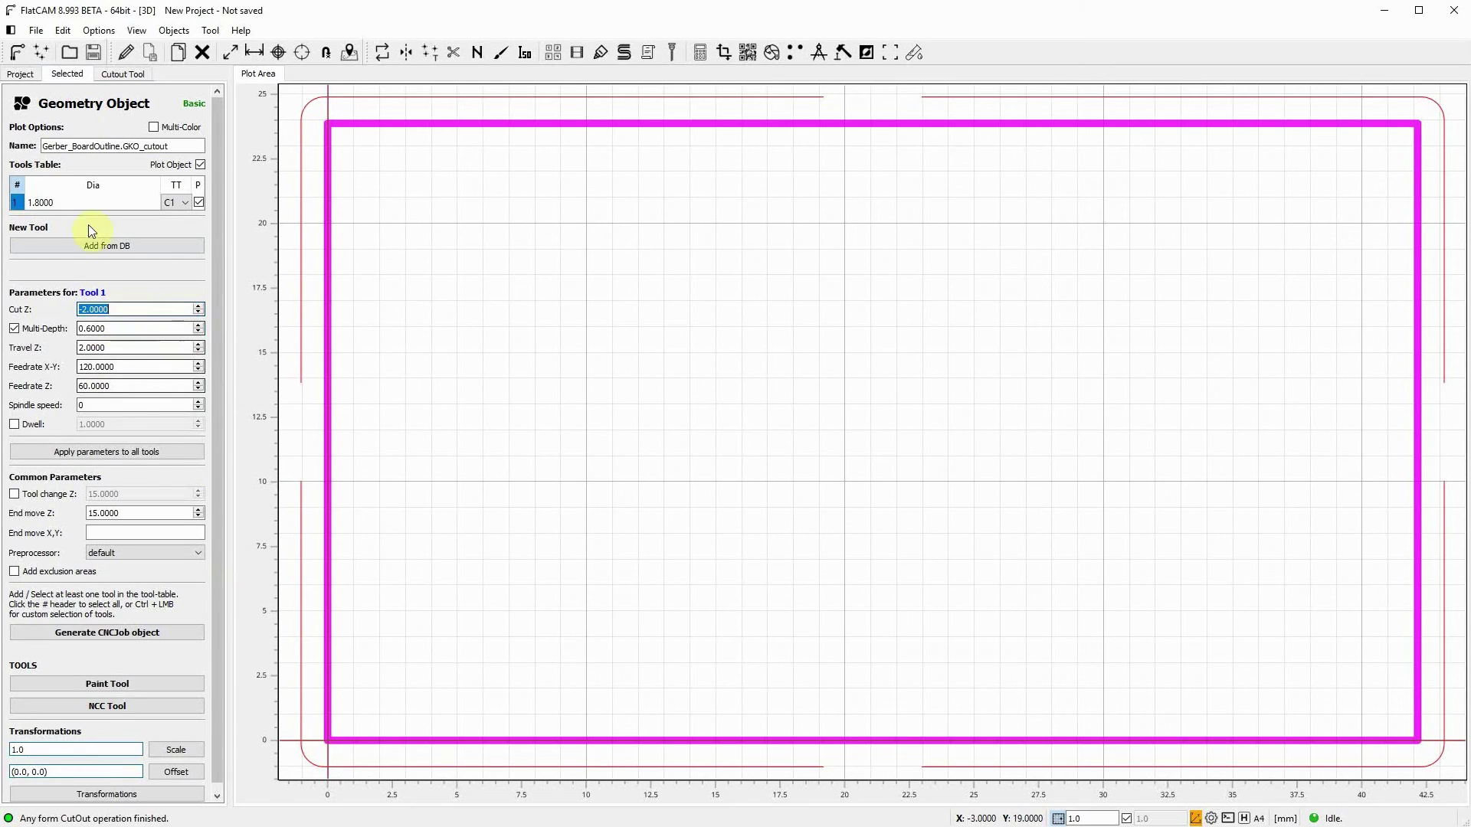
{"action": "left_click", "coordinate": [99, 331]}
{"action": "left_click", "coordinate": [124, 513]}
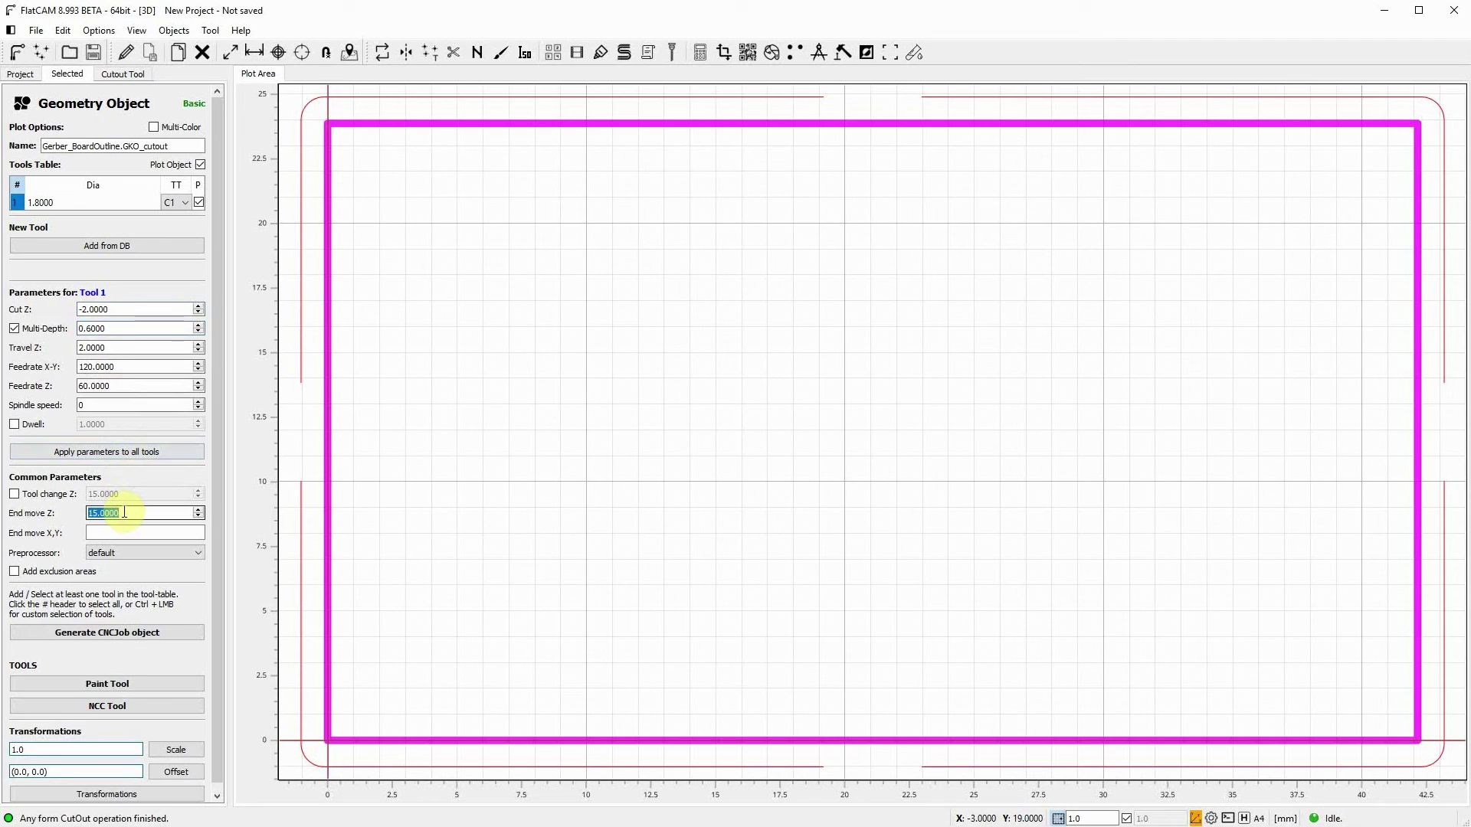
{"action": "type", "text": "2"}
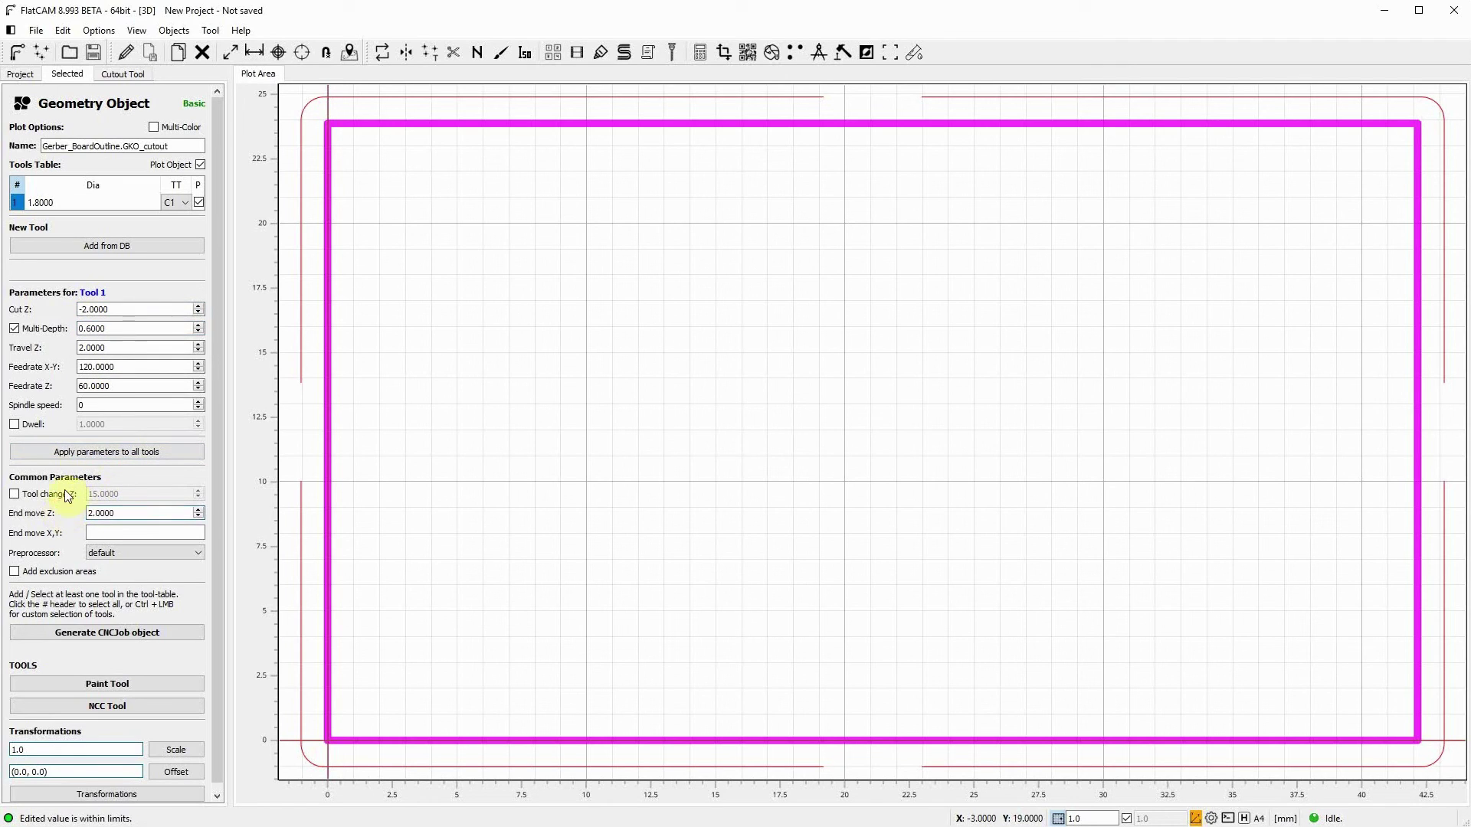
{"action": "left_click", "coordinate": [95, 367]}
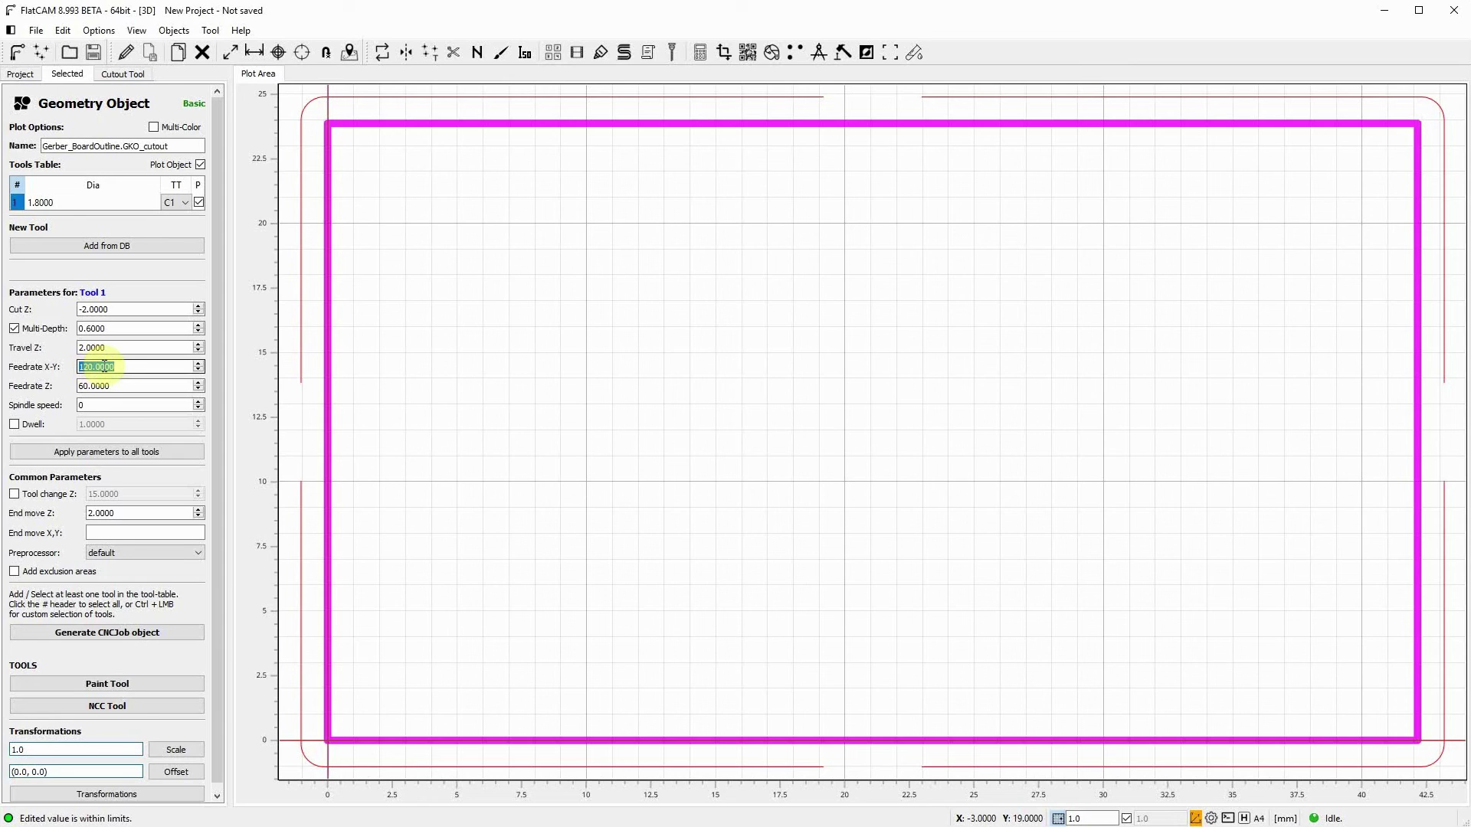
{"action": "type", "text": "100"}
{"action": "key", "text": "Tab"}
{"action": "left_click", "coordinate": [169, 633]}
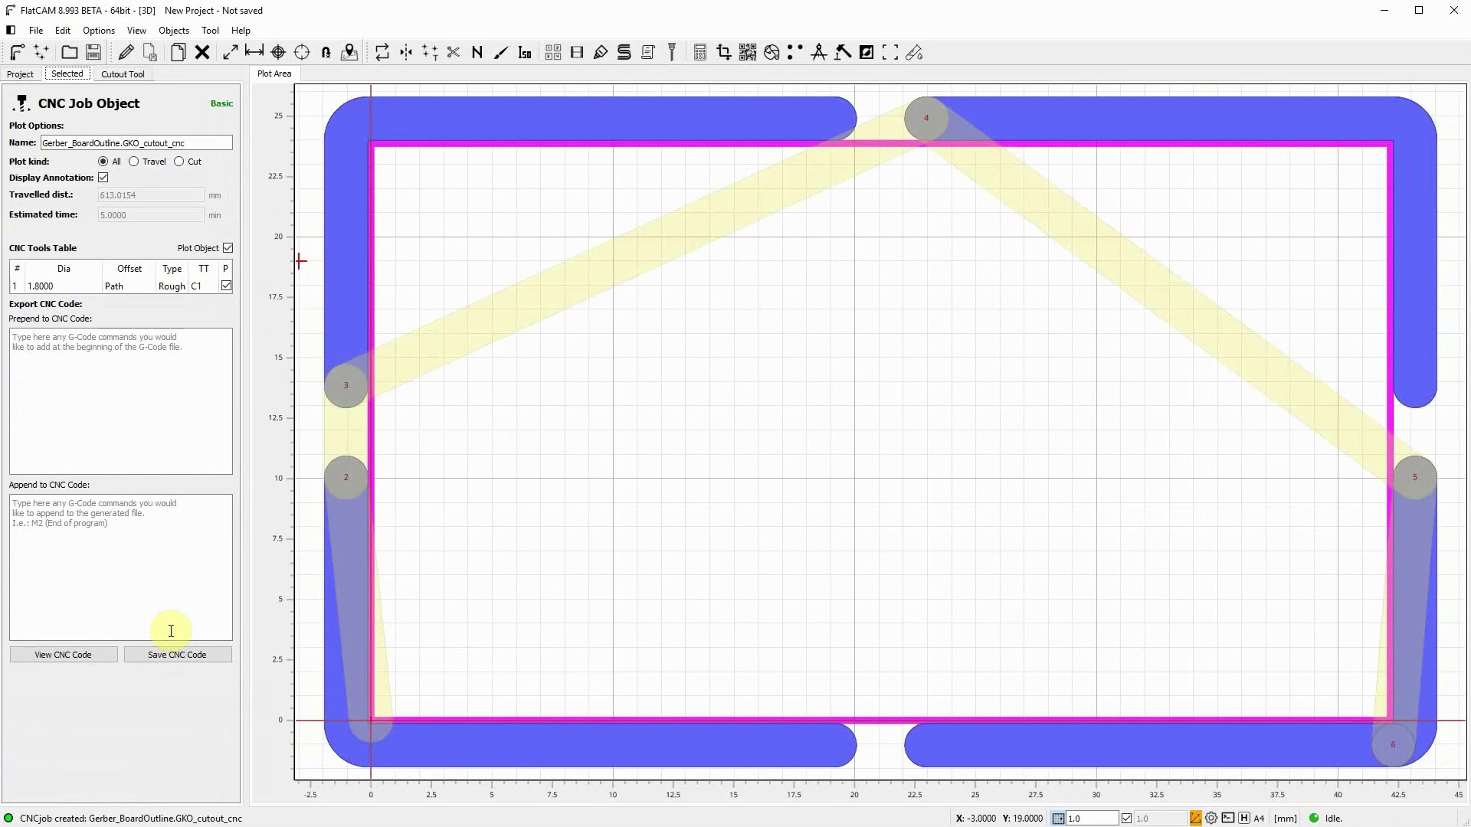
- Start exporting the board cutout G-code as Gerber_BoardOutline.GKO_cutout_cnc.nc
{"action": "left_click", "coordinate": [184, 656]}
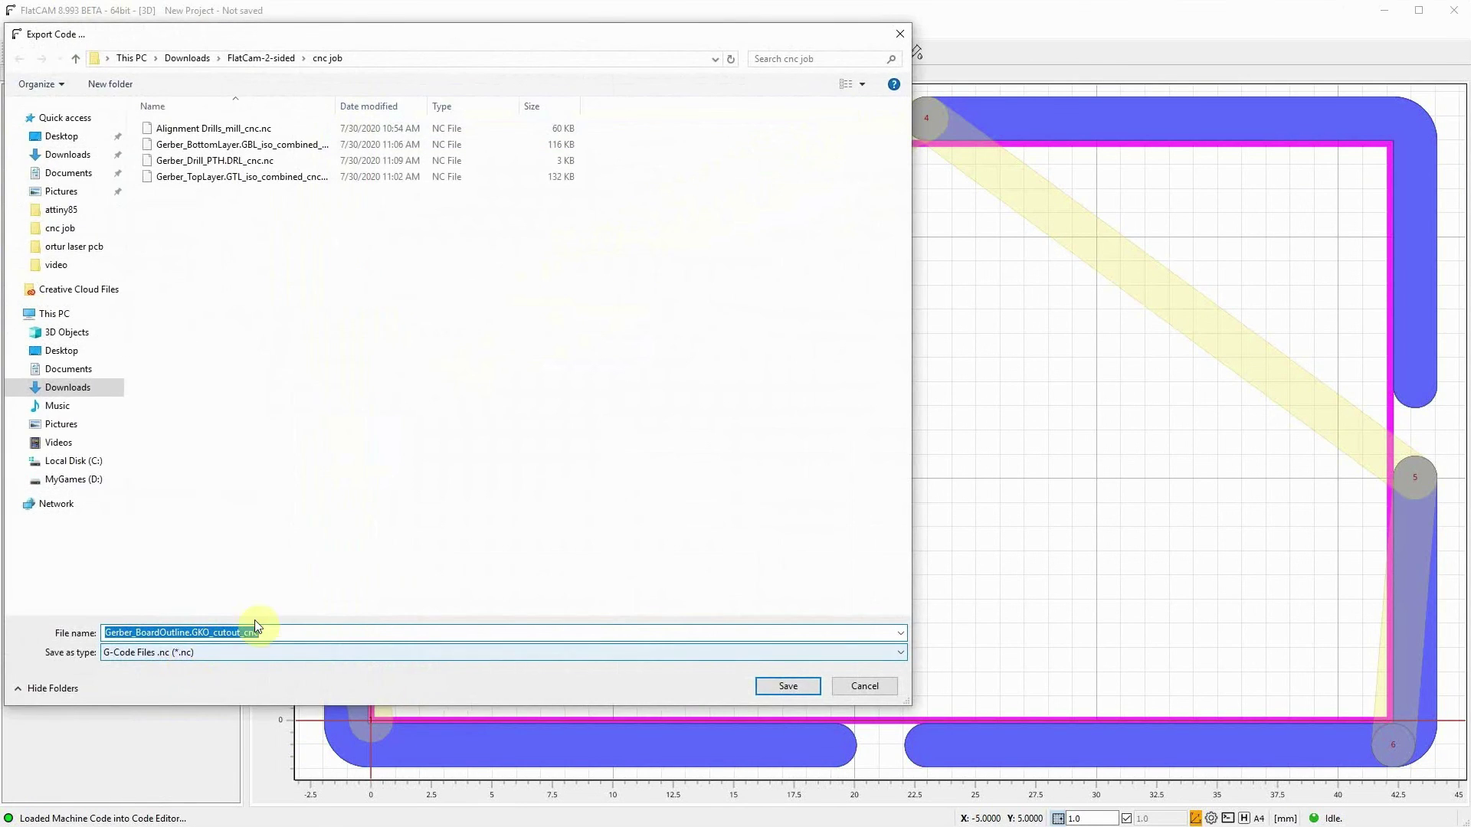